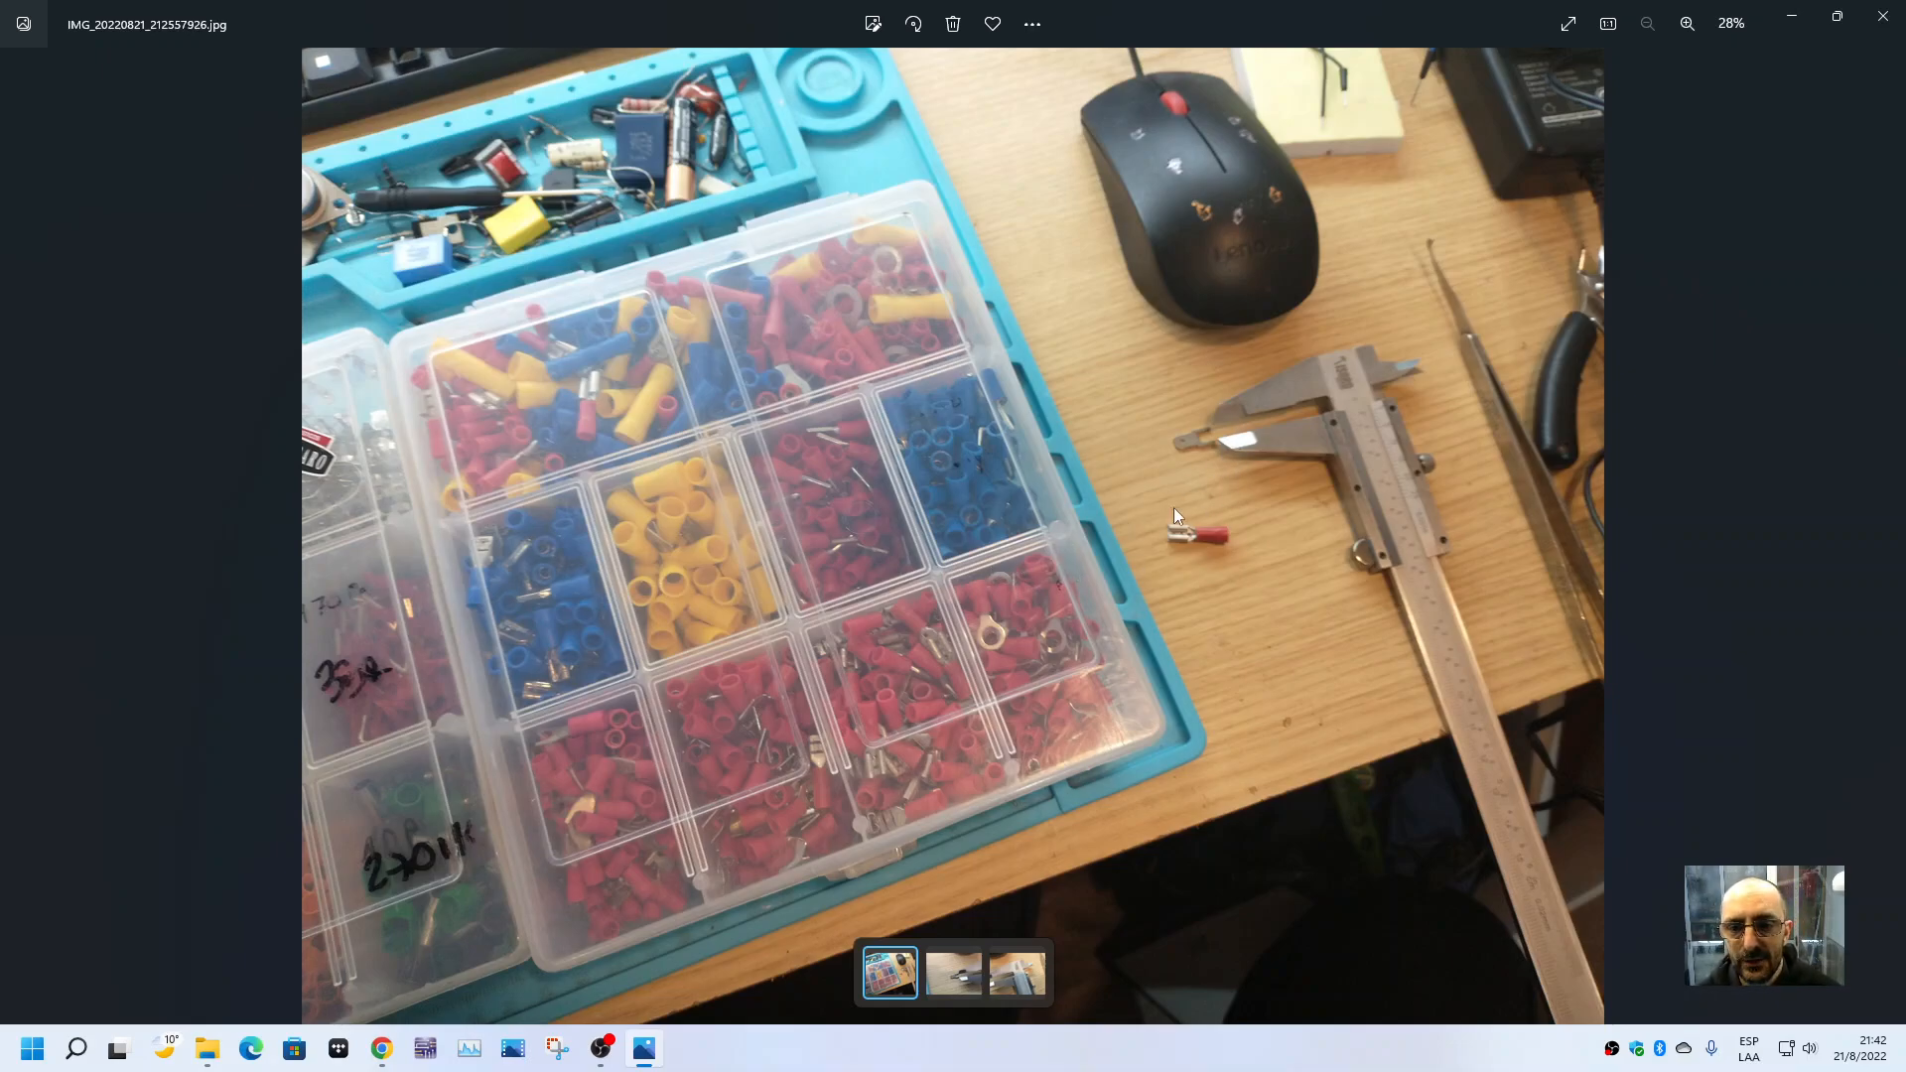
# - Examine the loose spade terminal and the PCB terminal beside the caliper in the workbench photo
pyautogui.scroll(5, 1163, 510)
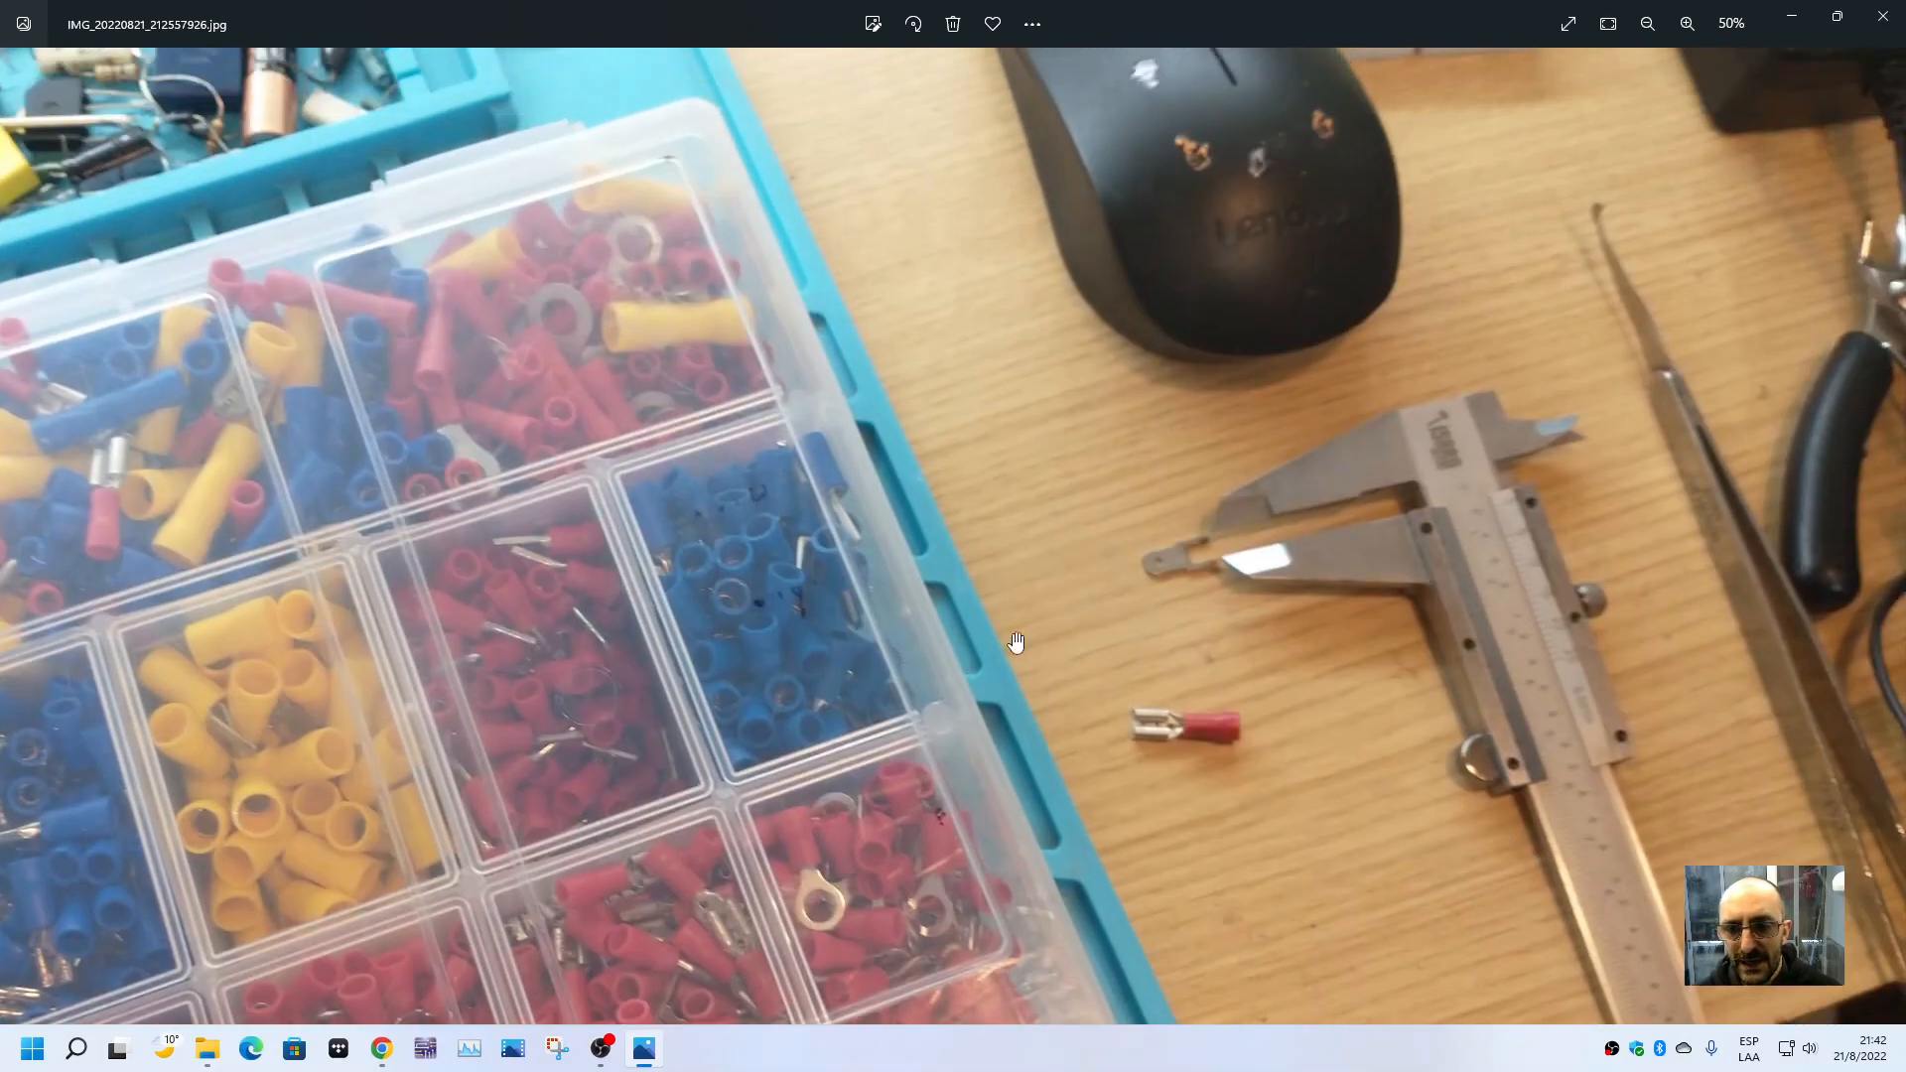
pyautogui.scroll(1, 1196, 690)
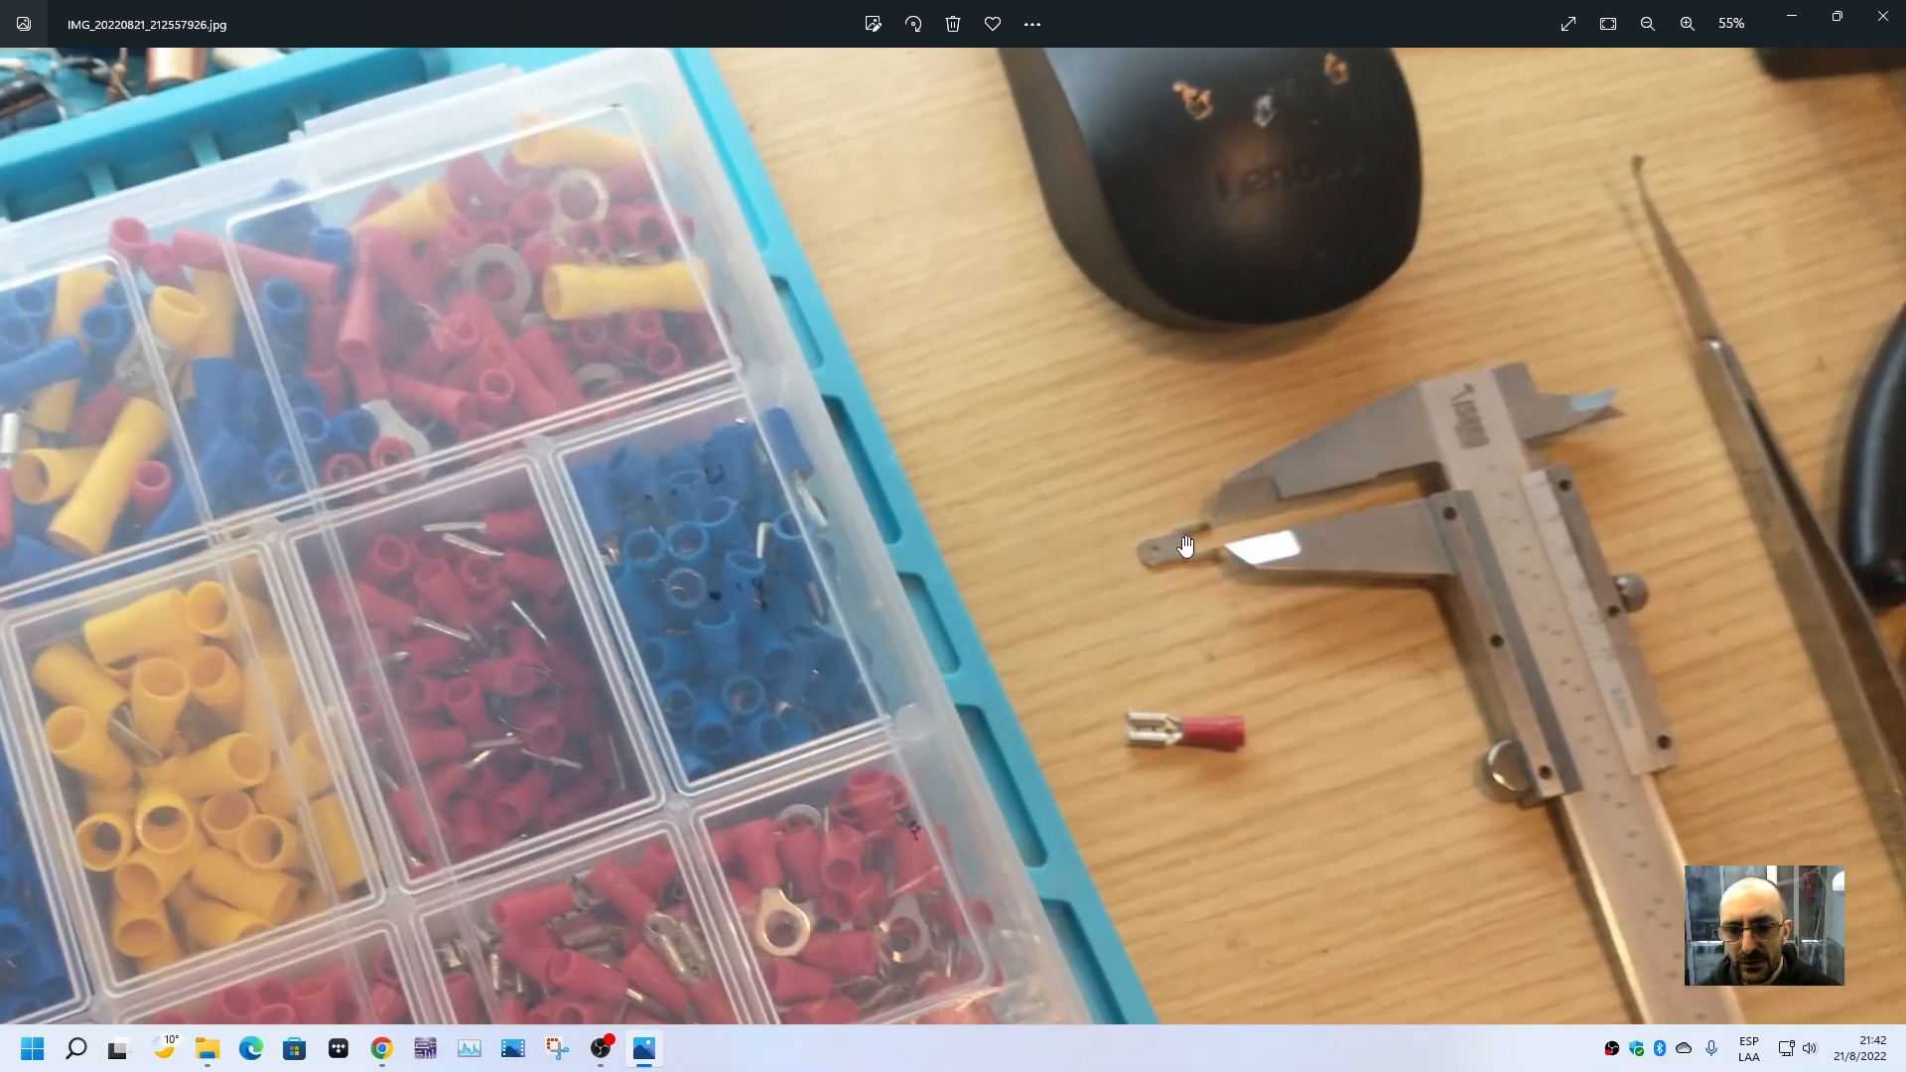
pyautogui.scroll(-1, 1069, 437)
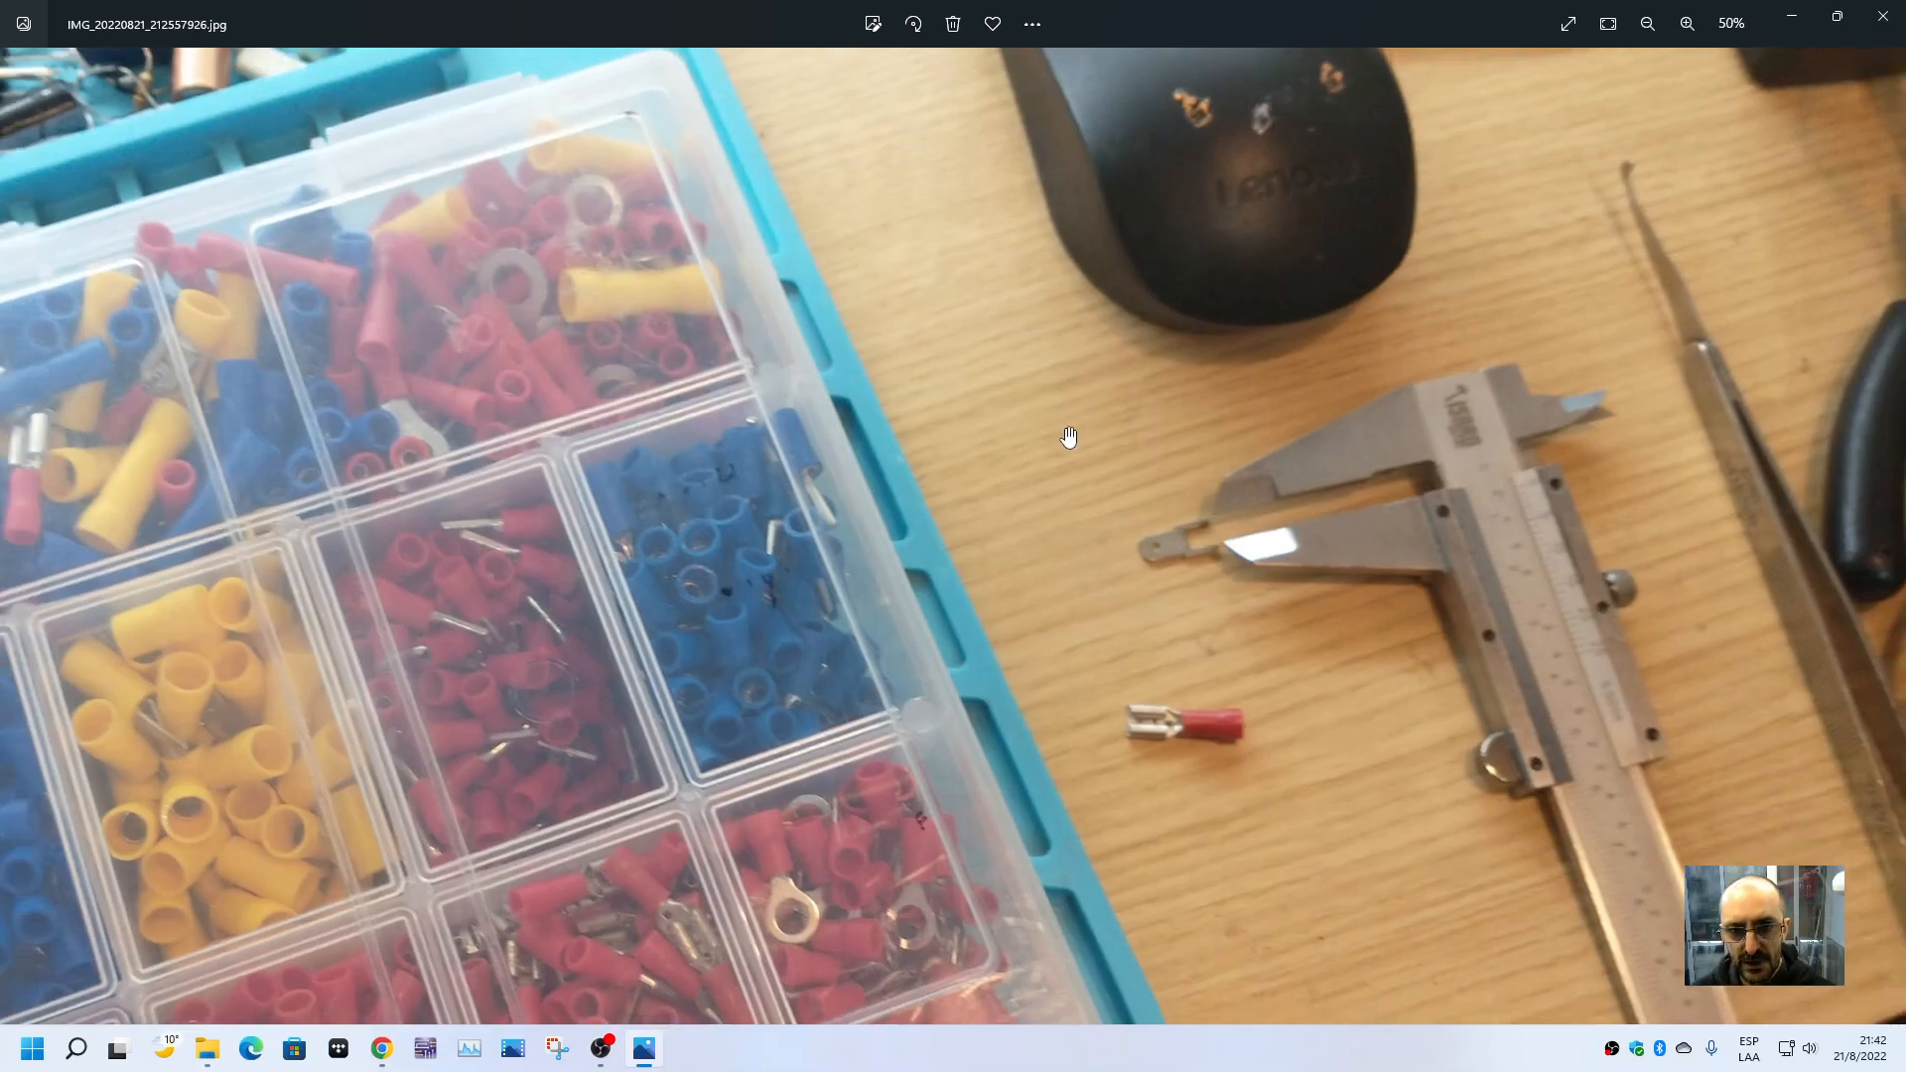
pyautogui.scroll(-5, 1072, 442)
pyautogui.press('Right')
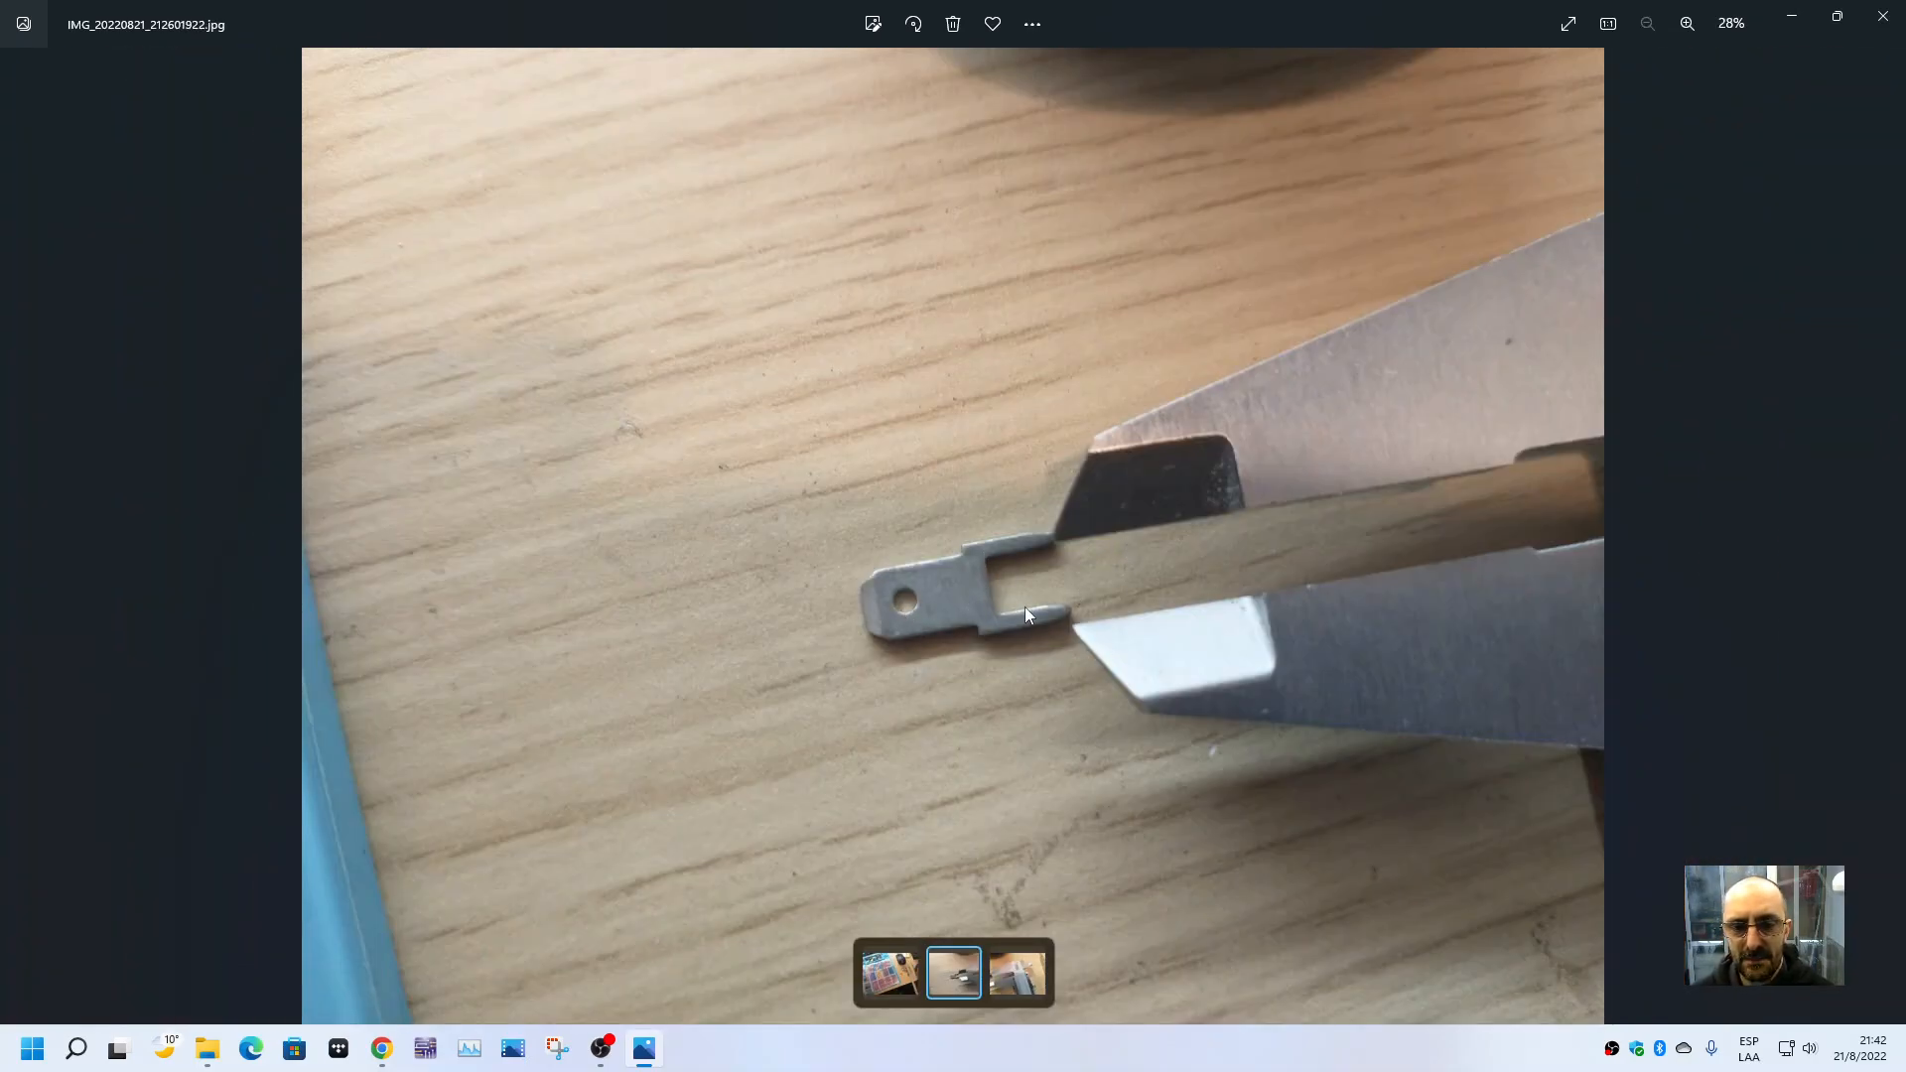
pyautogui.press('Left')
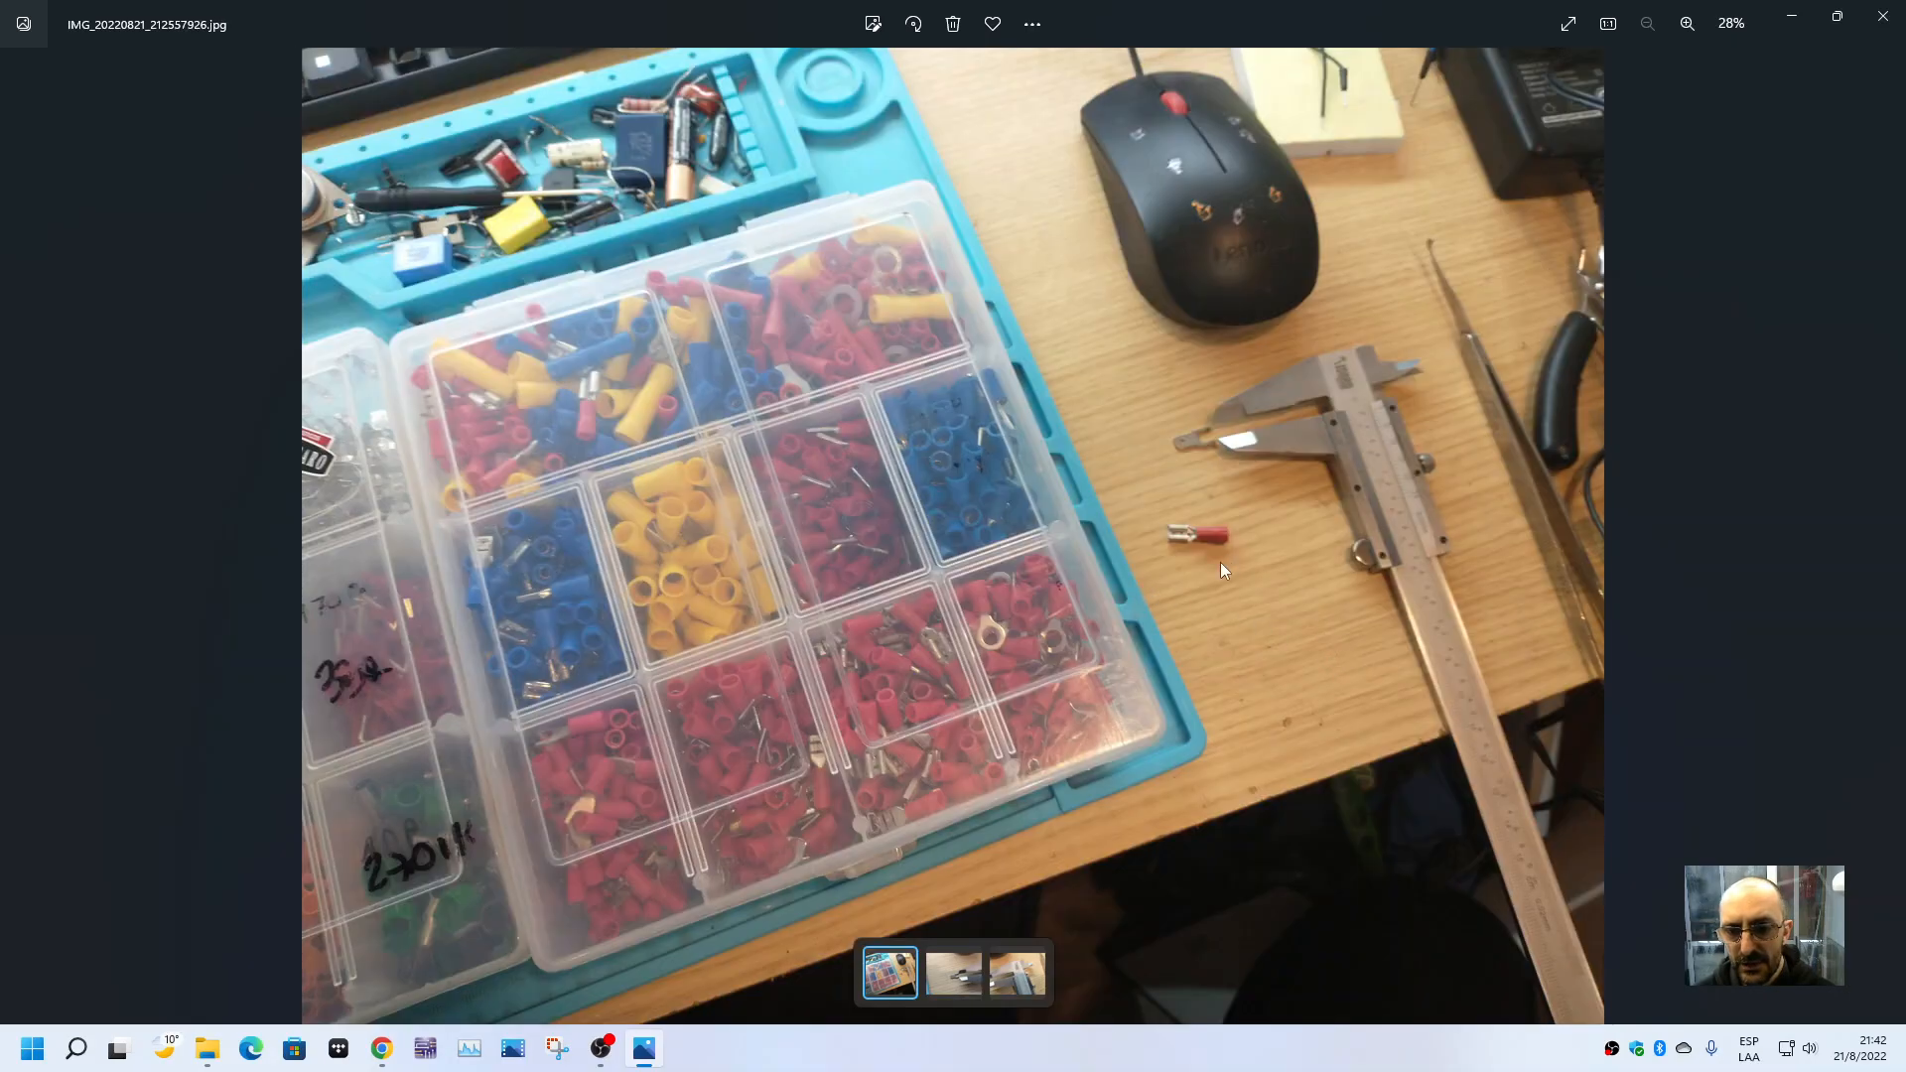
pyautogui.scroll(7, 1219, 561)
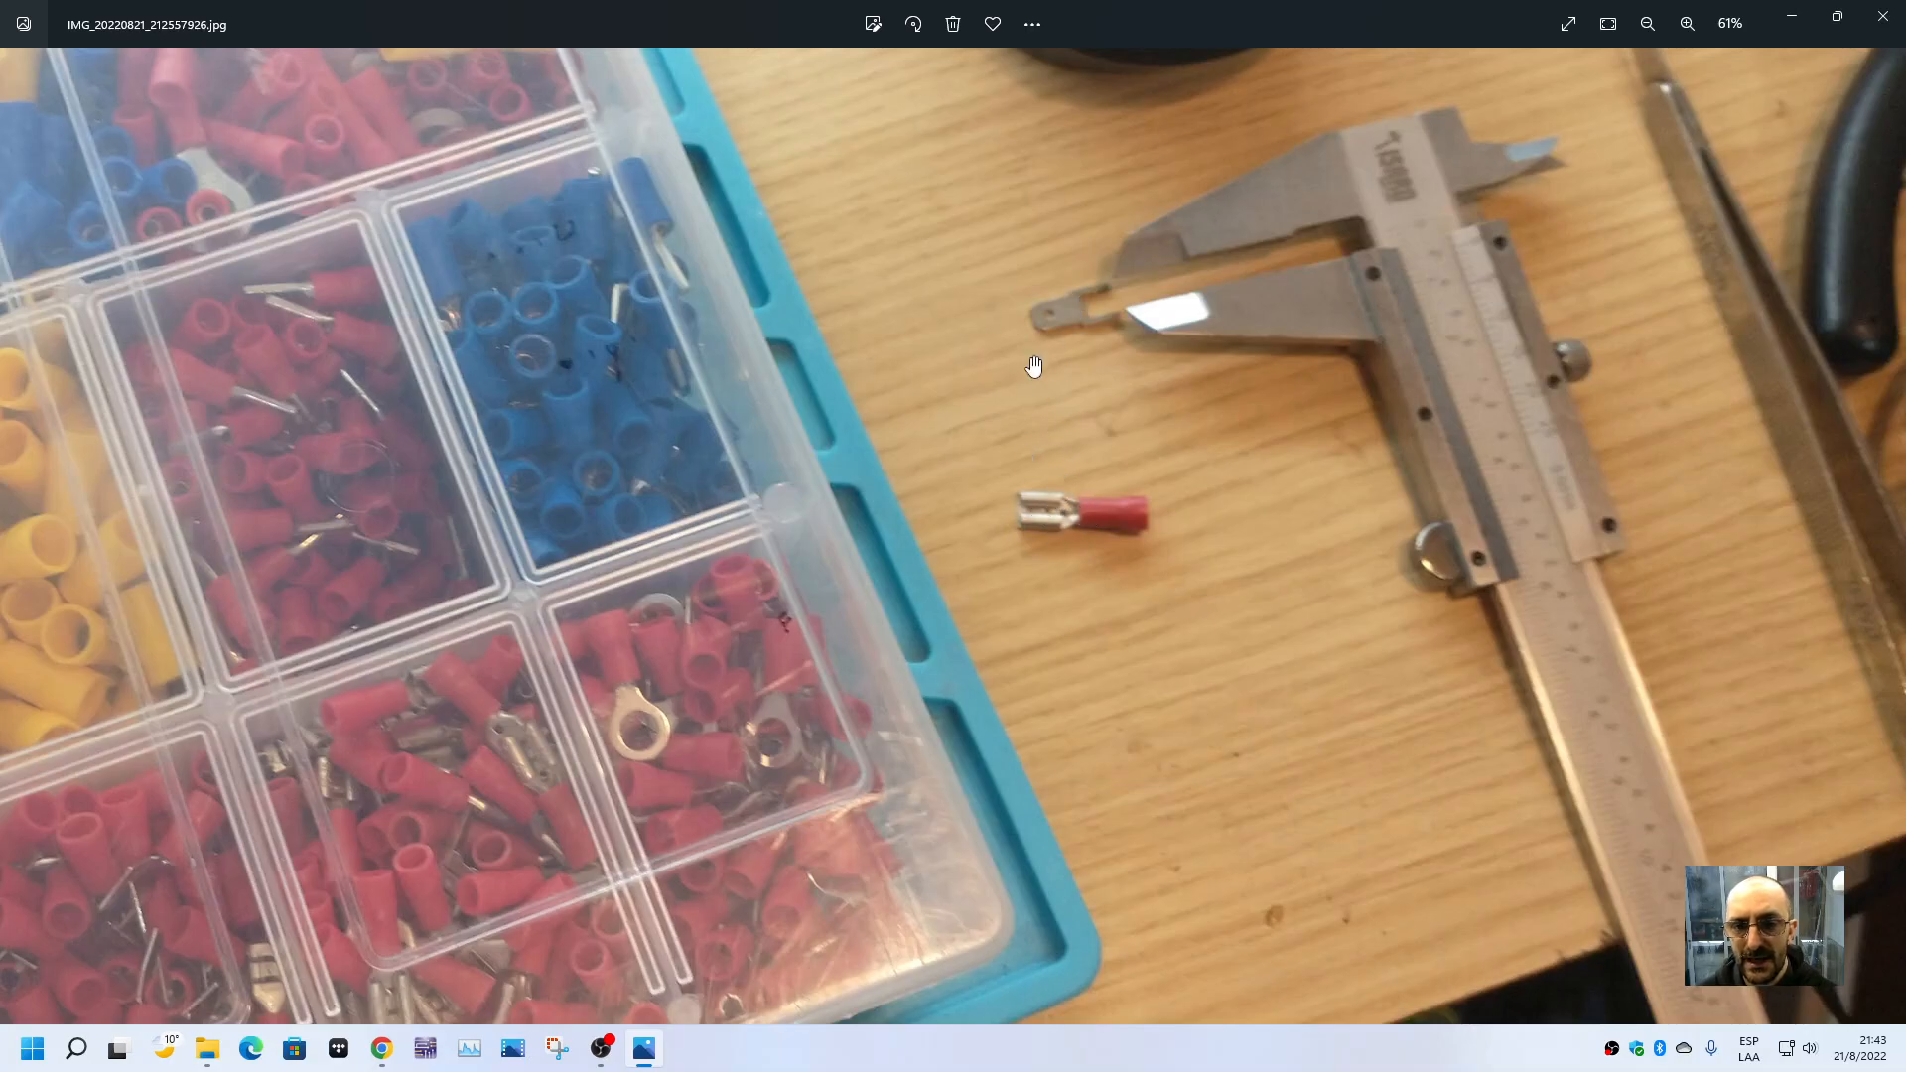
pyautogui.scroll(-7, 1026, 378)
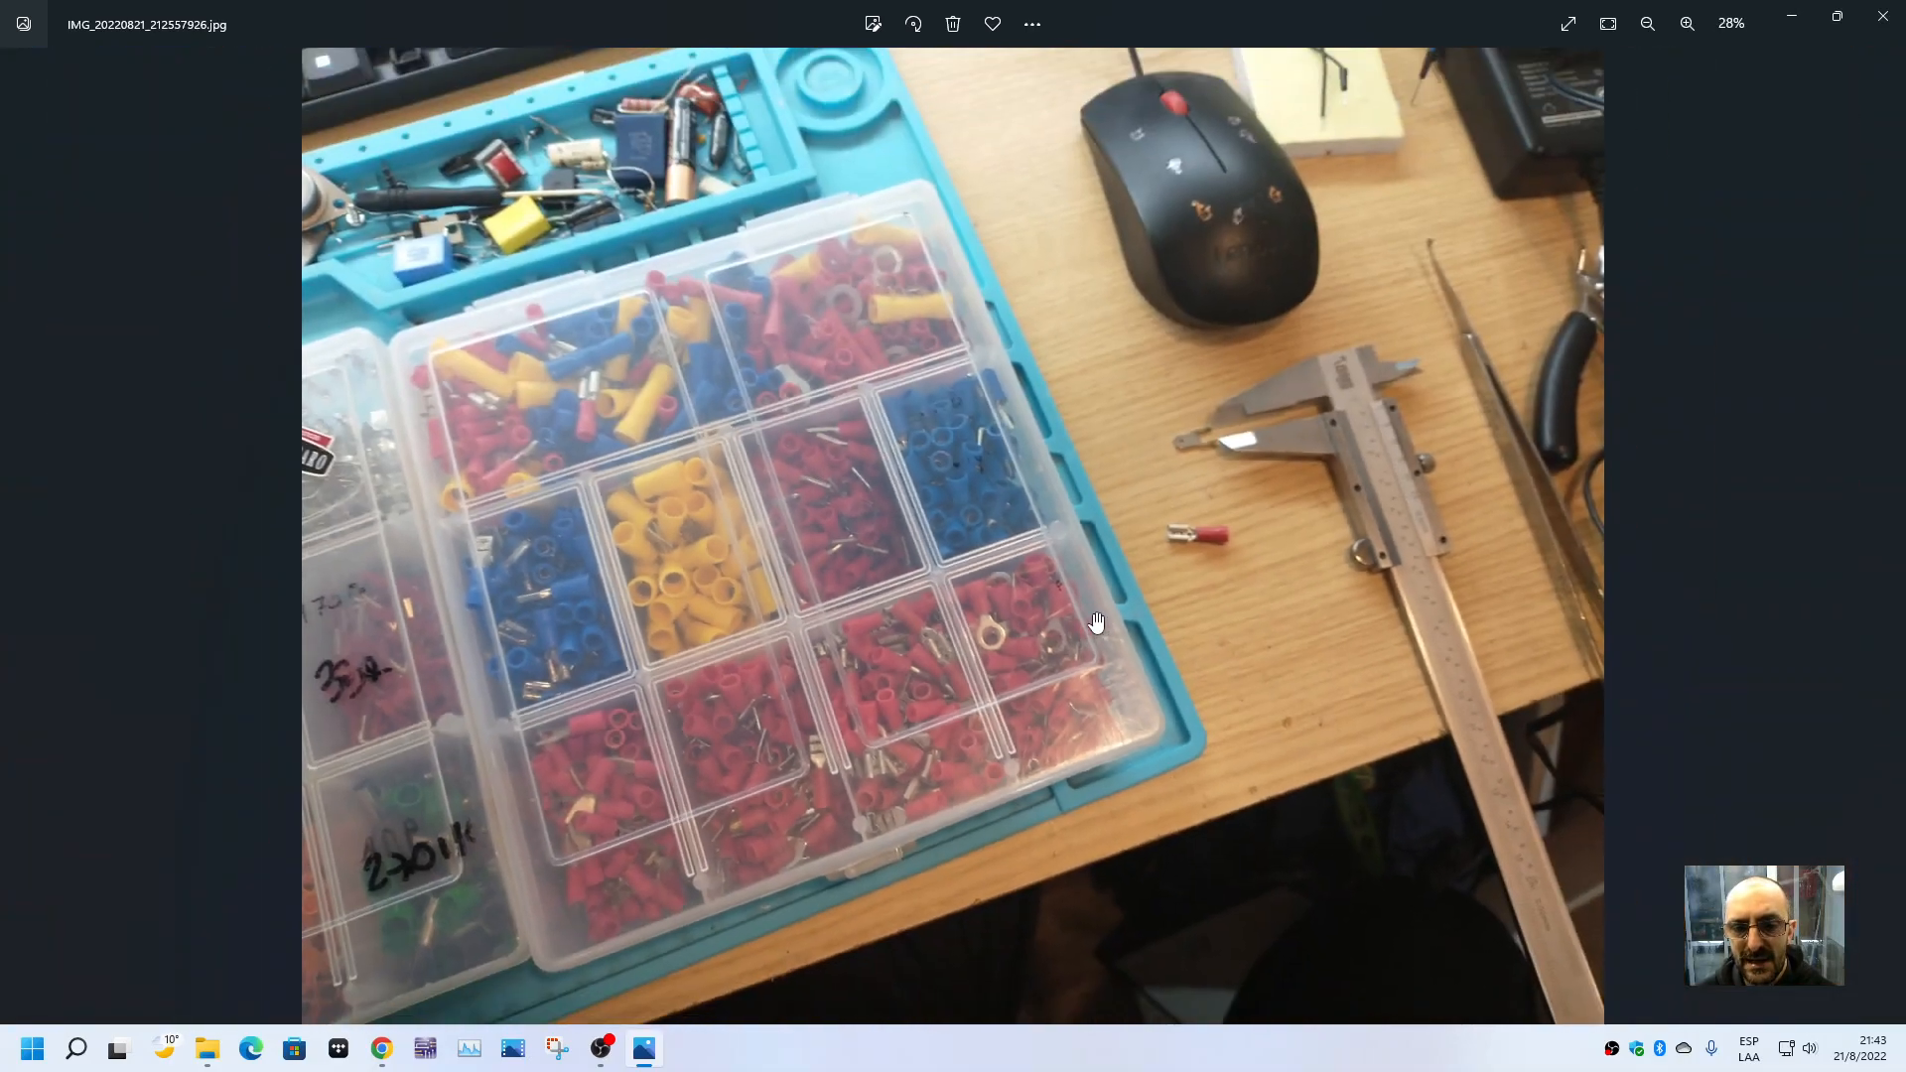
# - Compare the close-up photo of the PCB terminal's two pins with the photo of the caliper scale
pyautogui.press('Right')
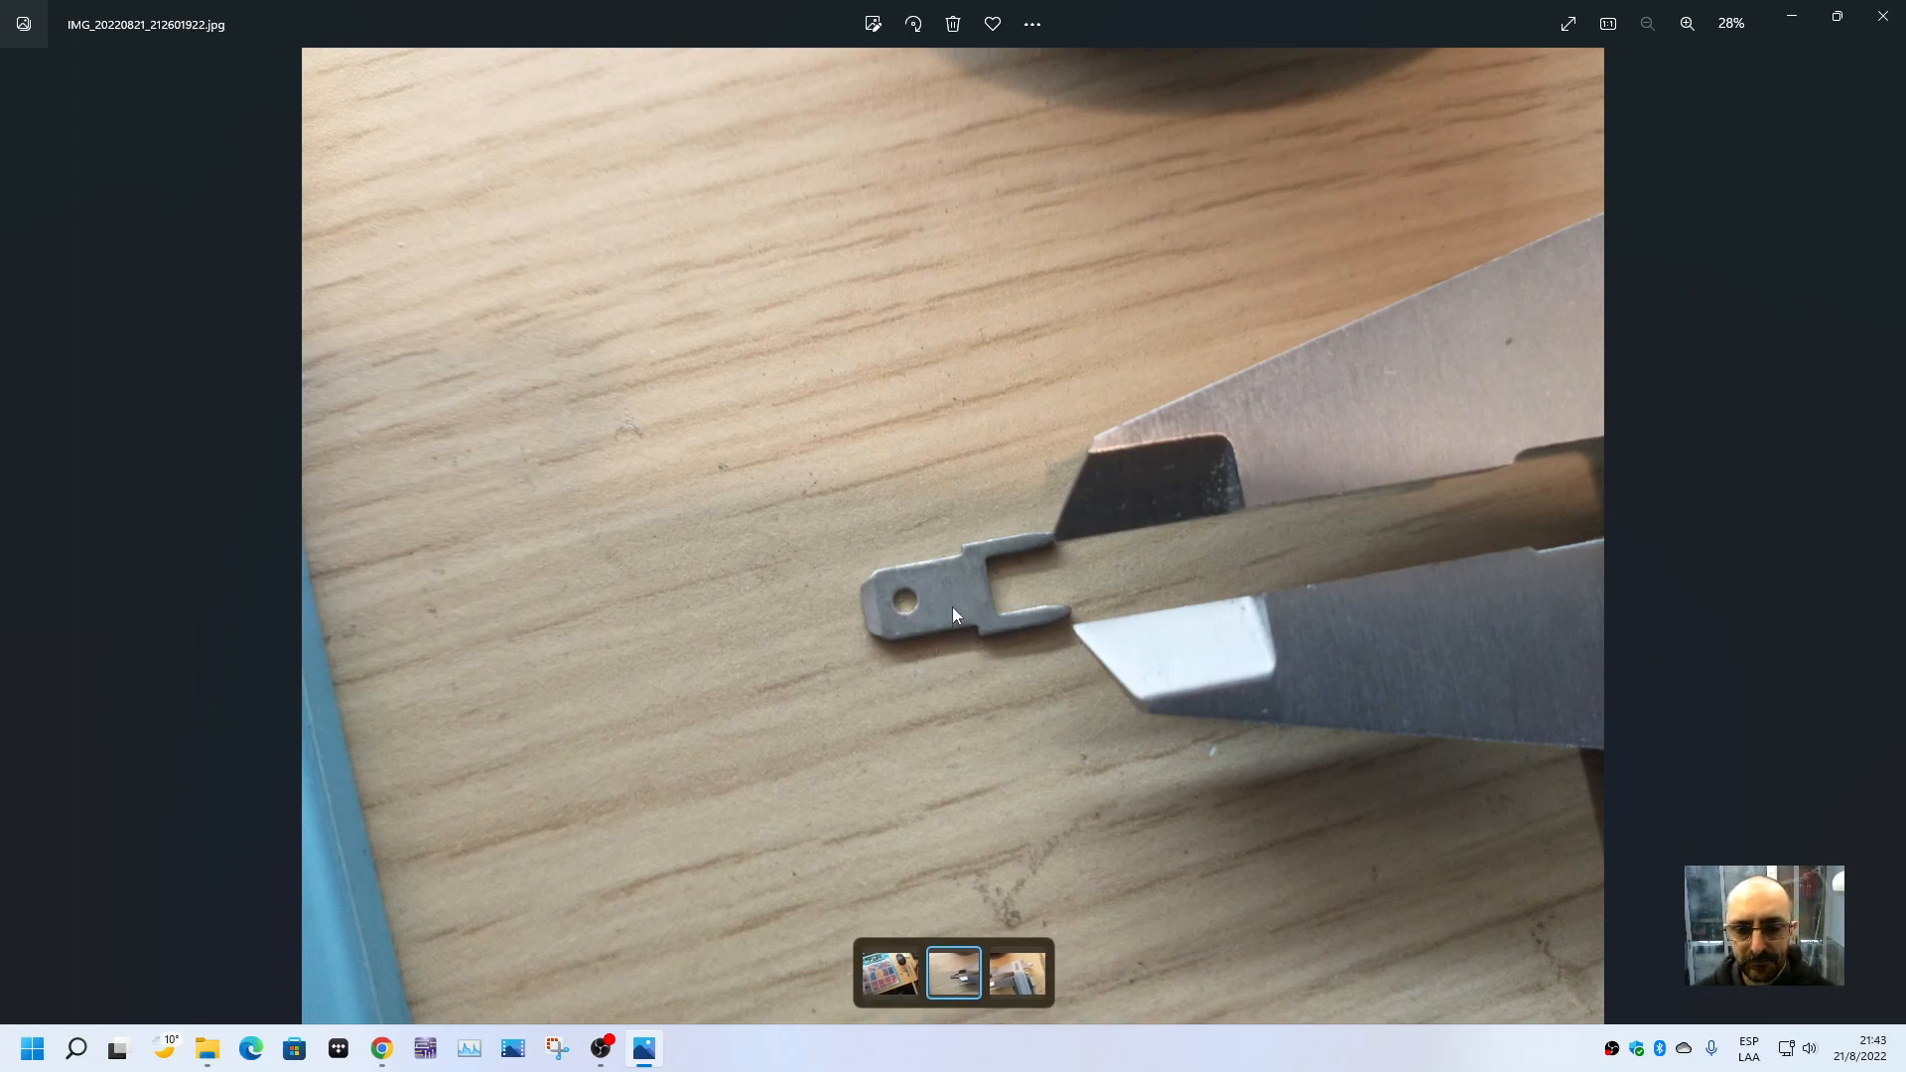
pyautogui.press('Right')
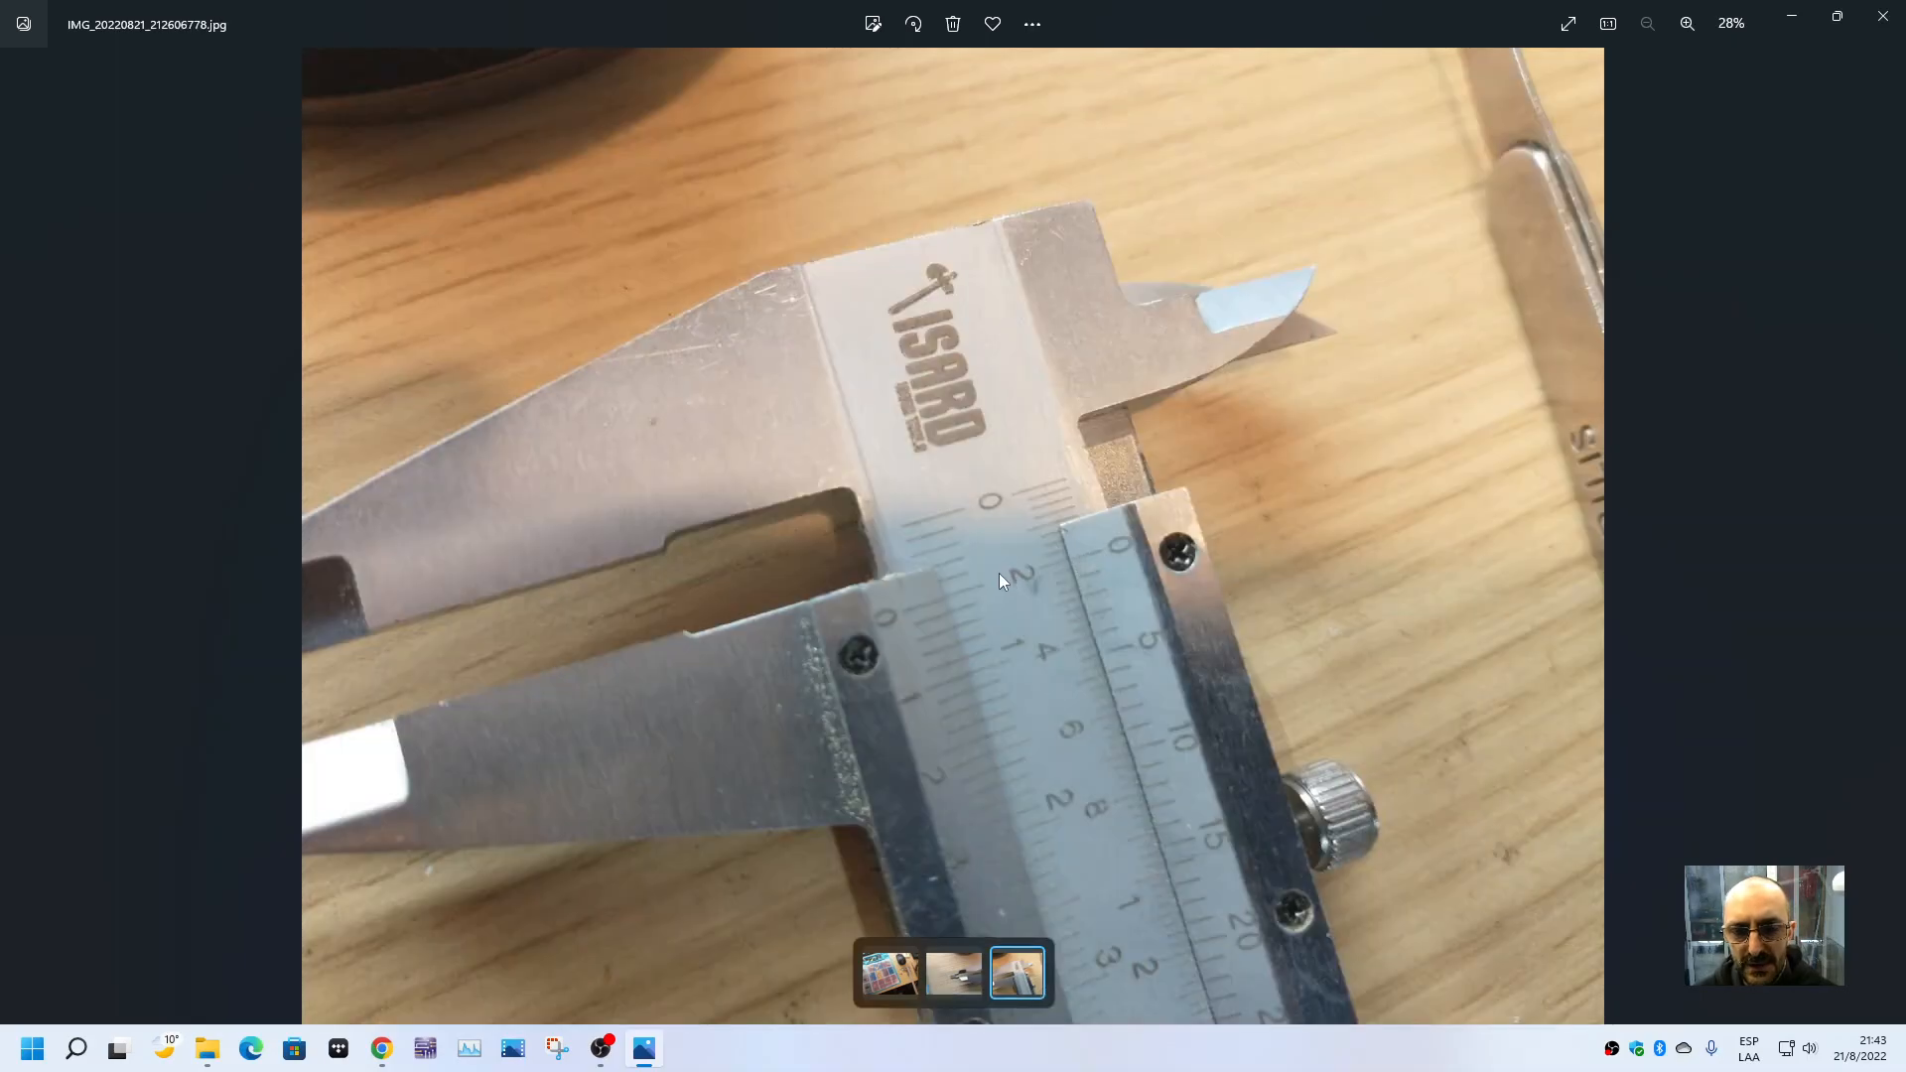
pyautogui.press('Left')
pyautogui.press('Right')
pyautogui.press('Left')
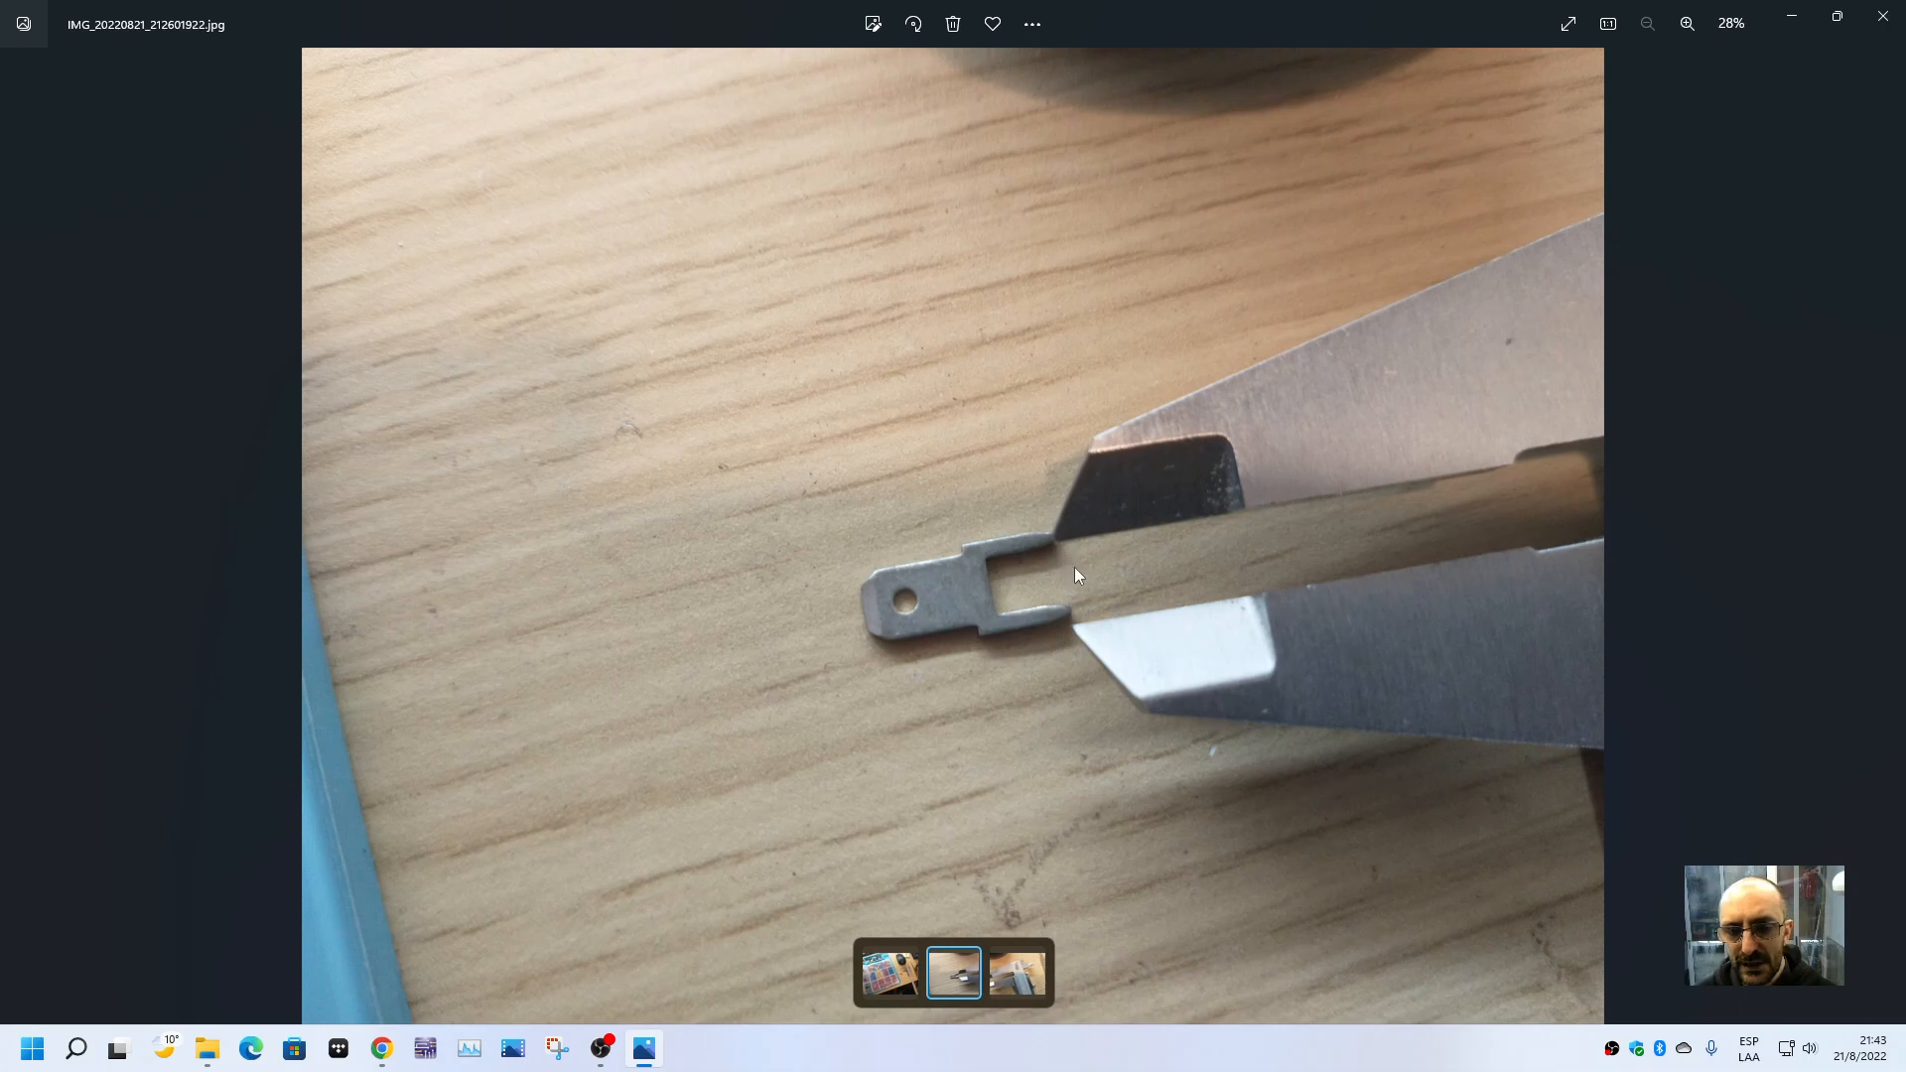
pyautogui.press('Right')
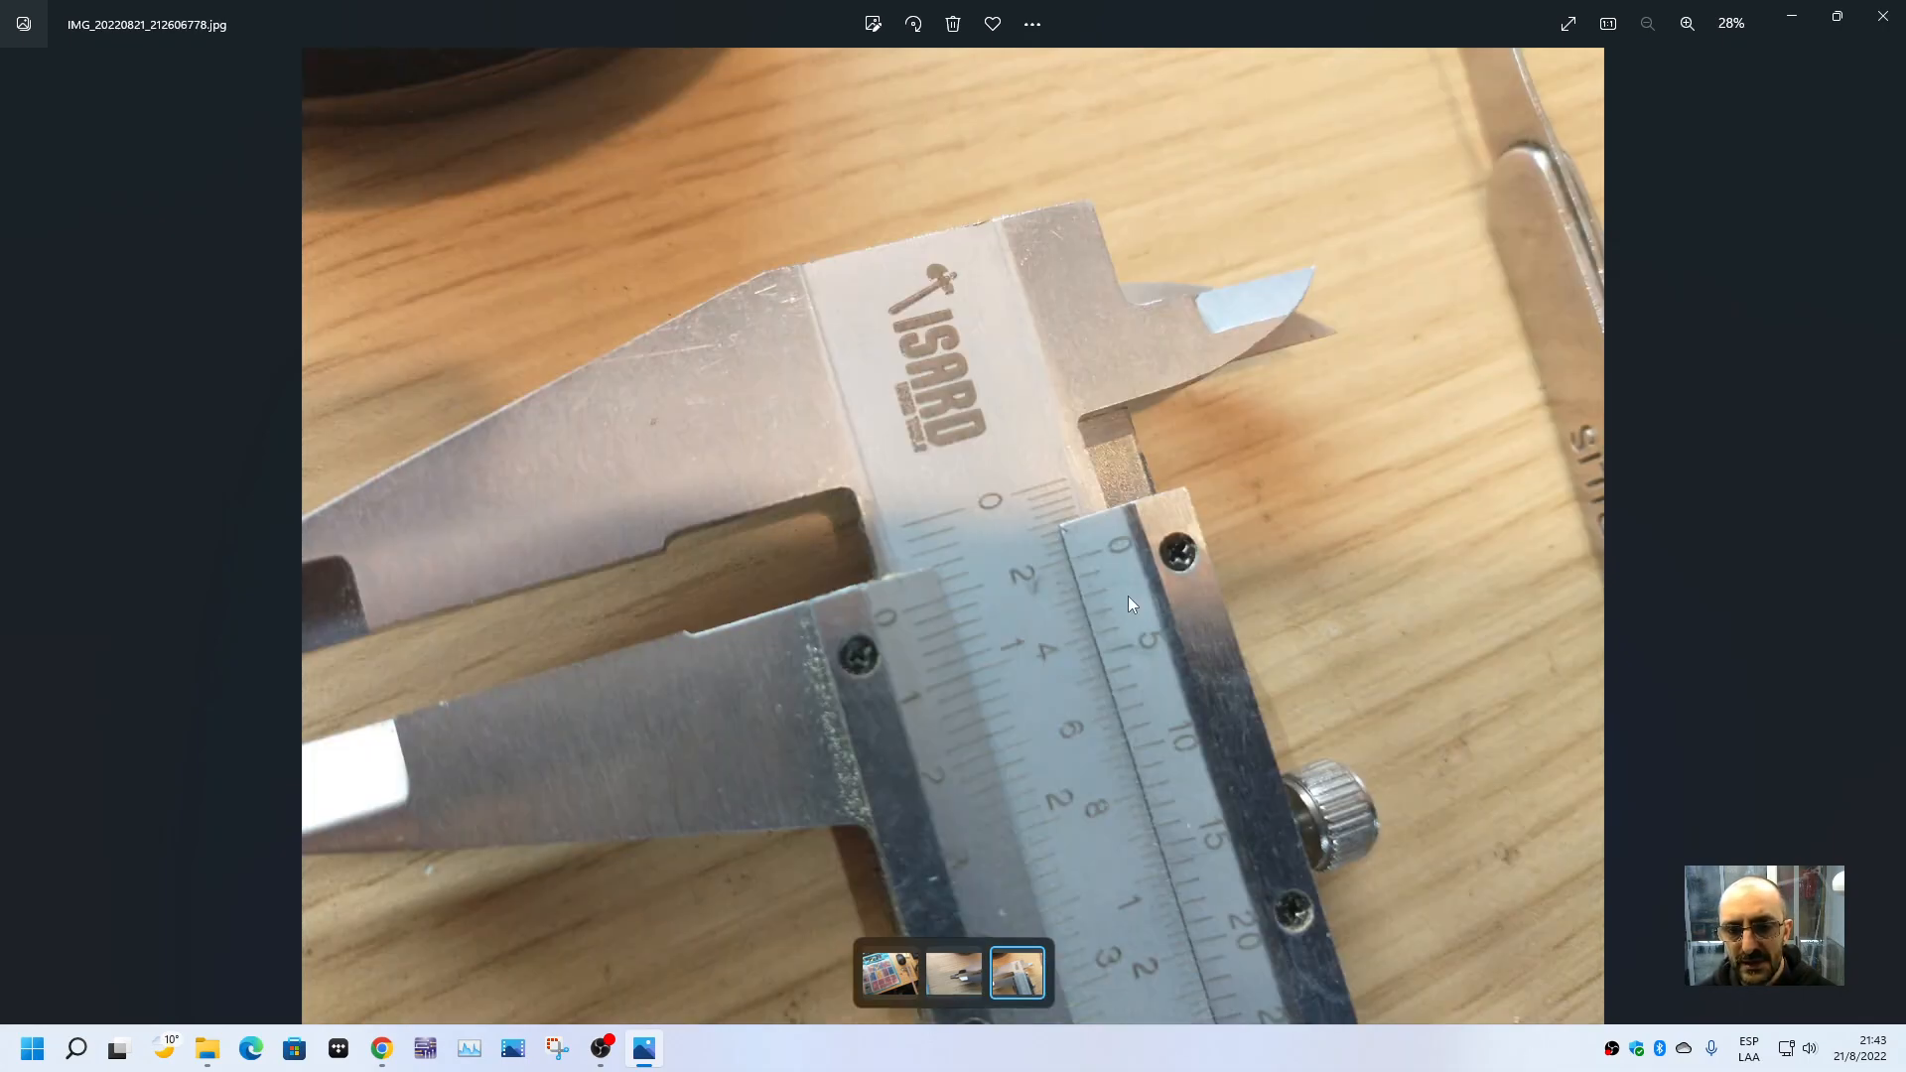
# - Close the photo viewer and switch to the power supply schematic open in the EasyEDA editor in Chrome
pyautogui.click(1883, 16)
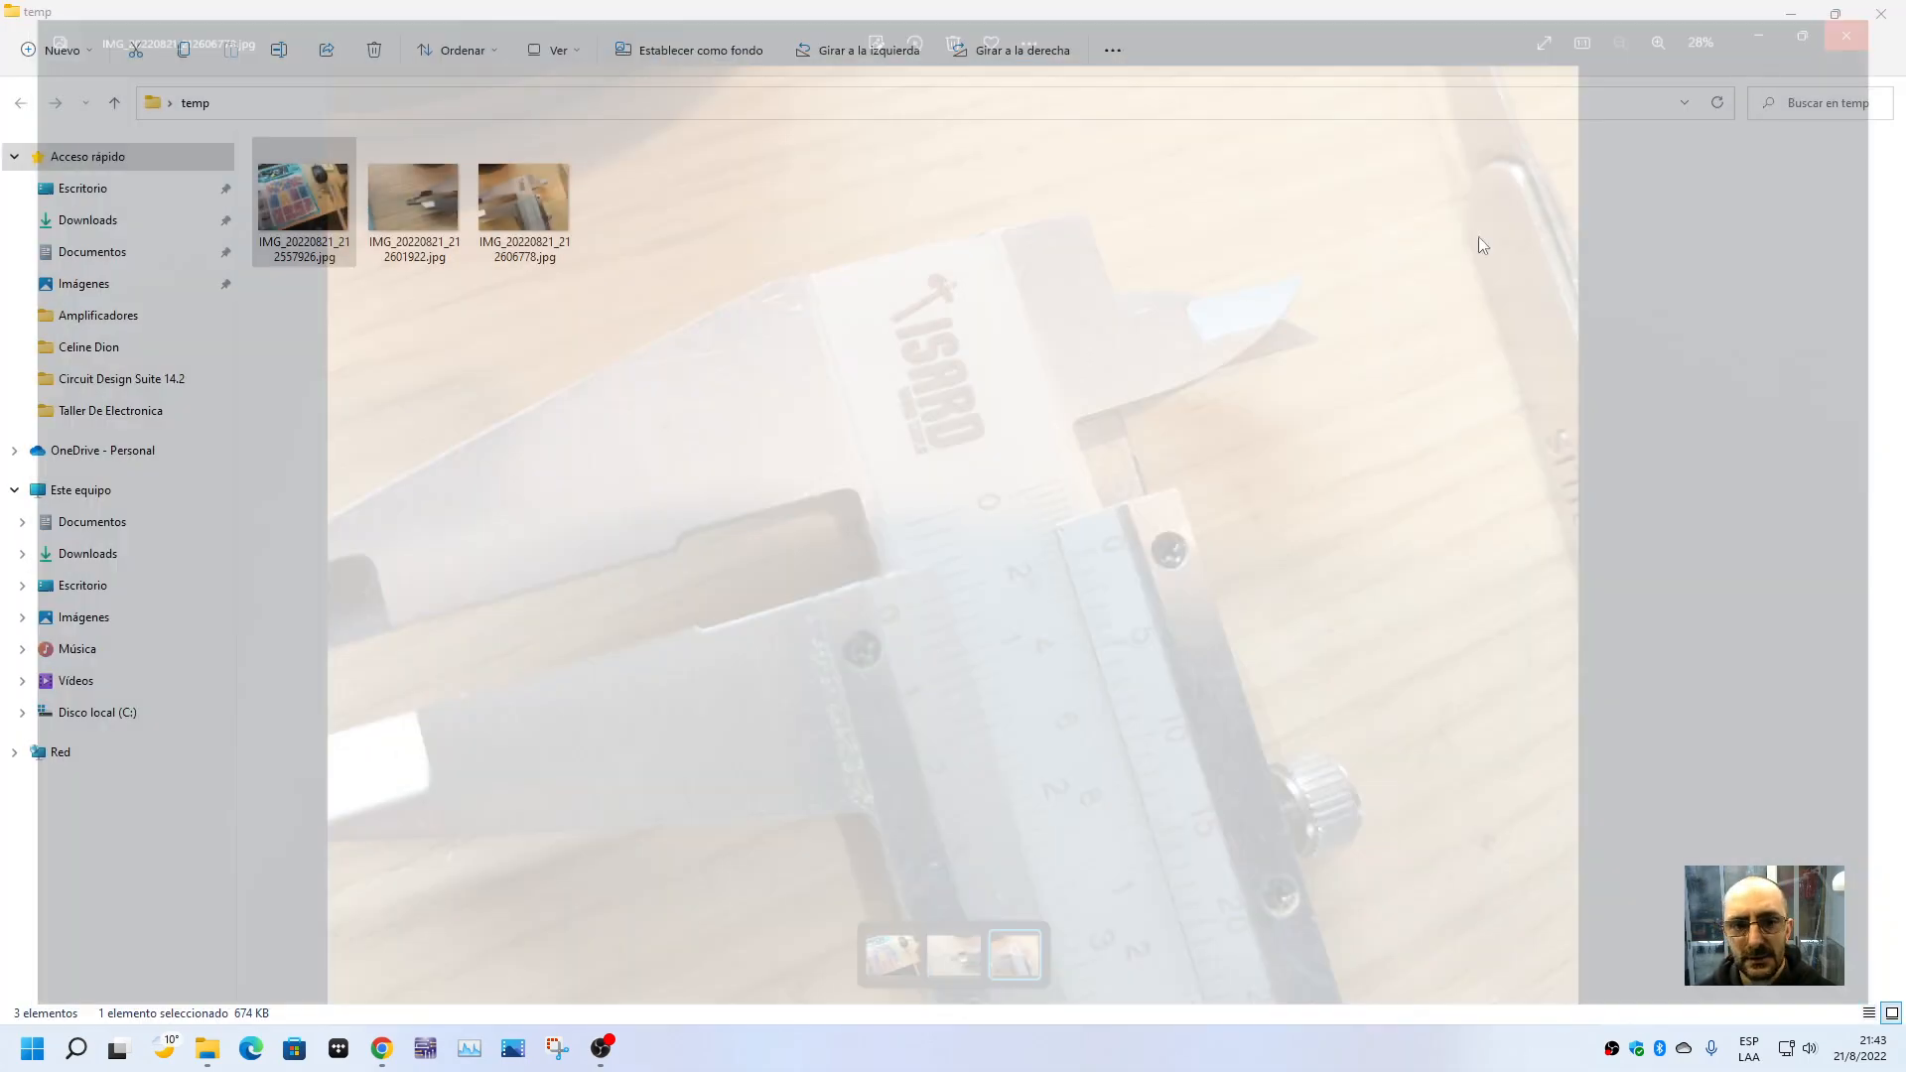
pyautogui.click(392, 1067)
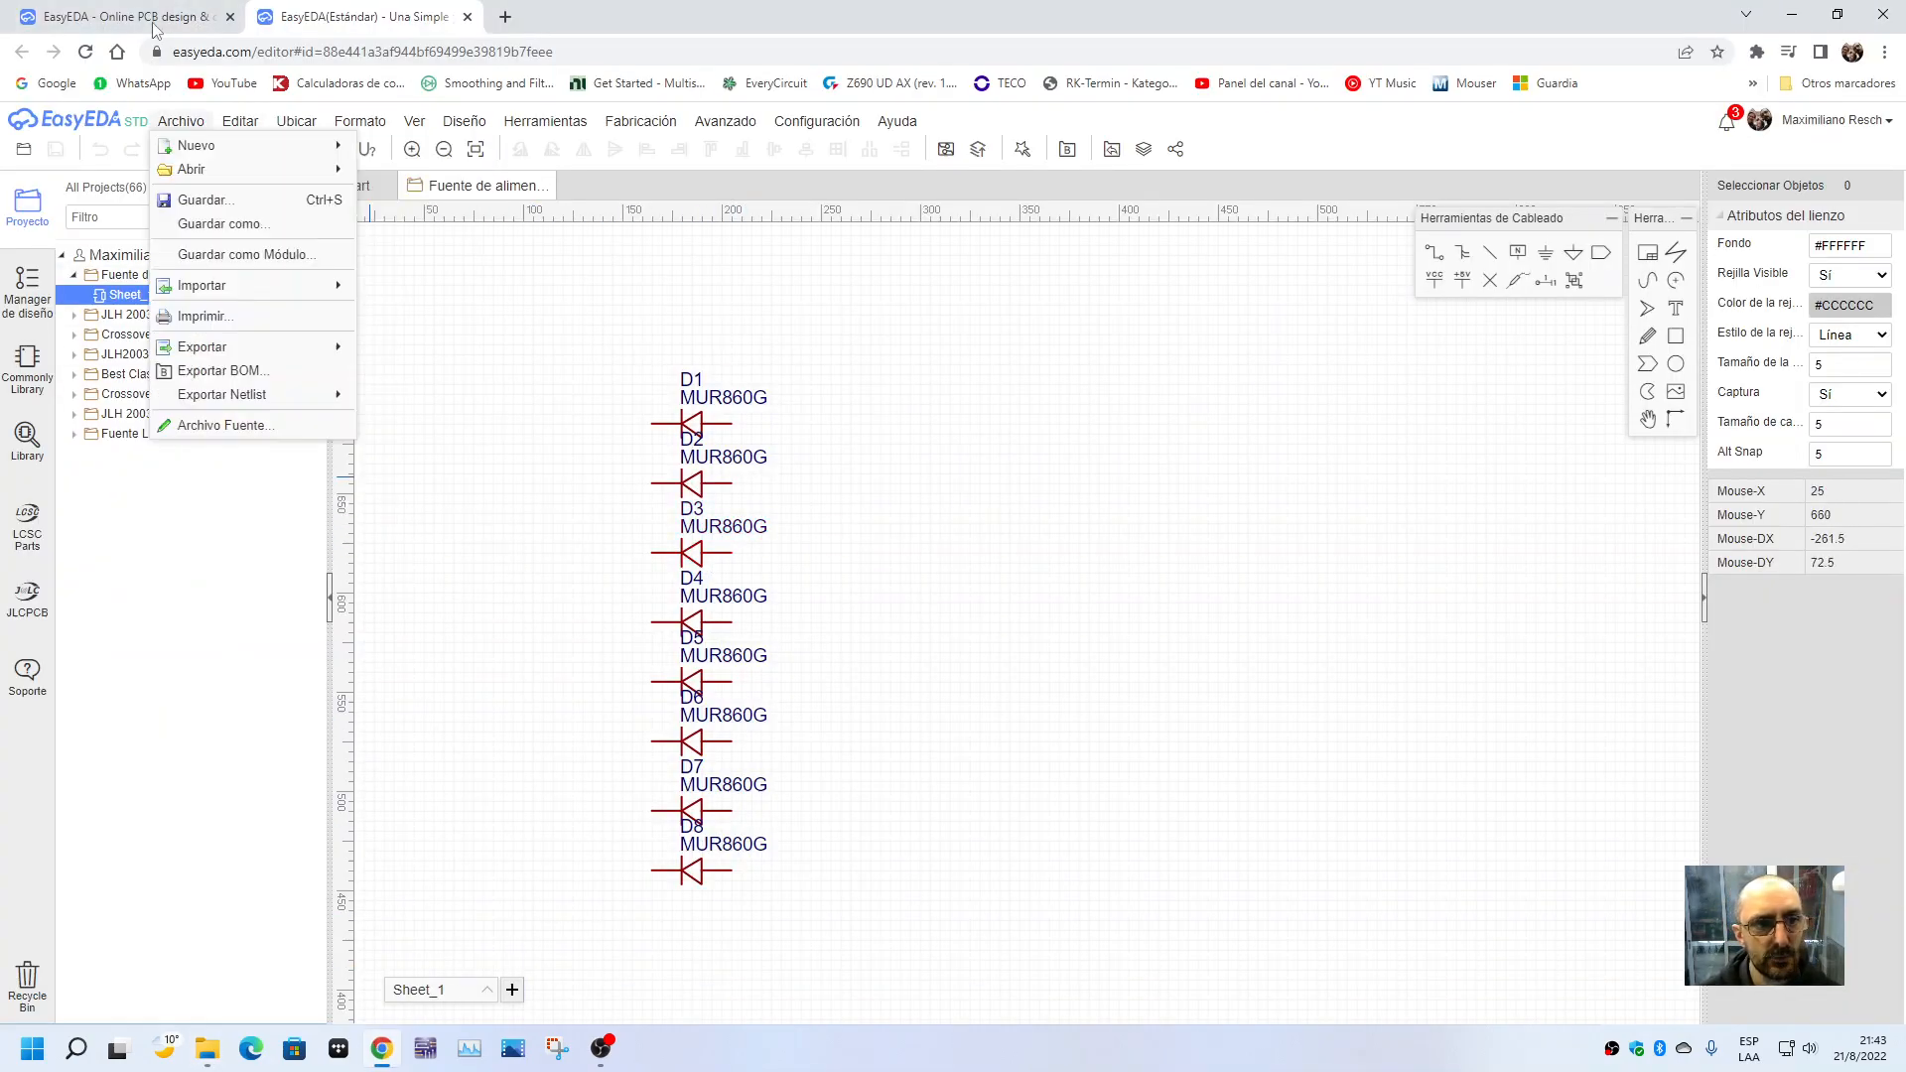
pyautogui.click(204, 18)
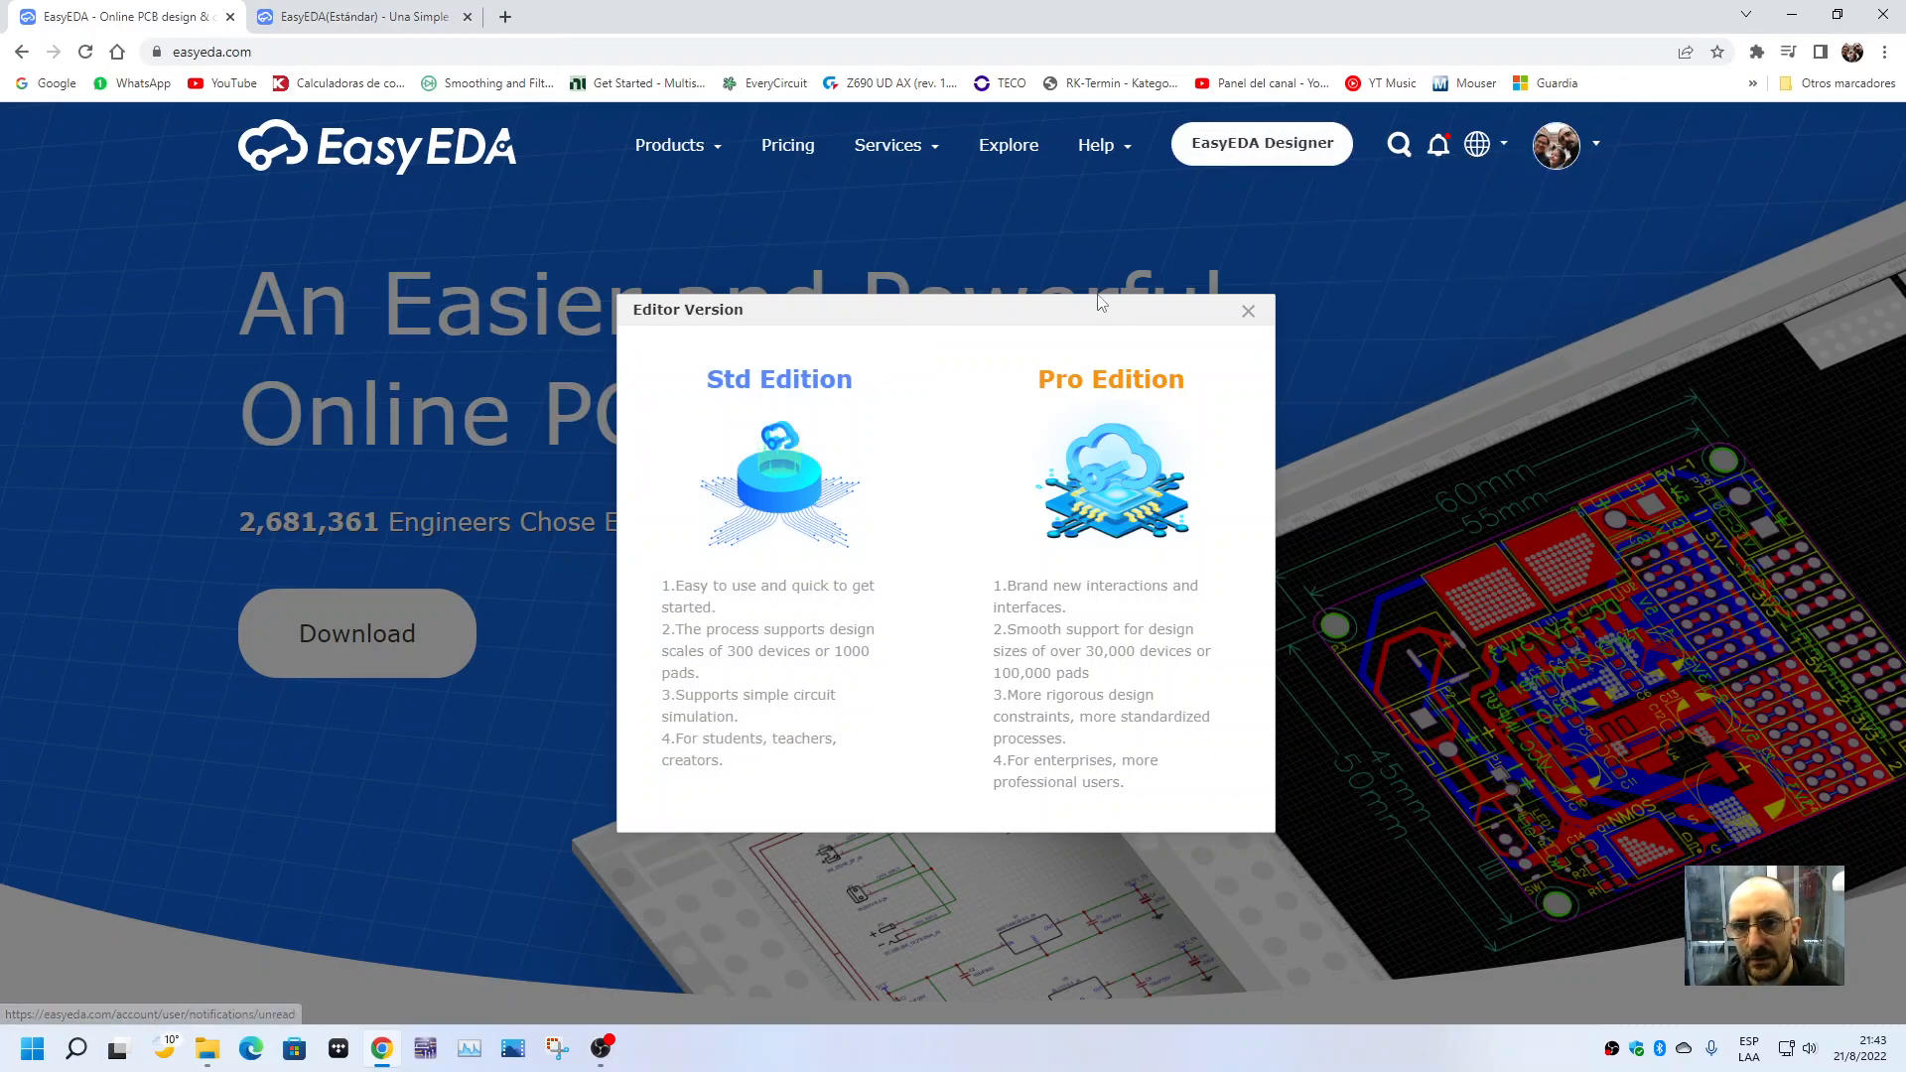
pyautogui.click(378, 14)
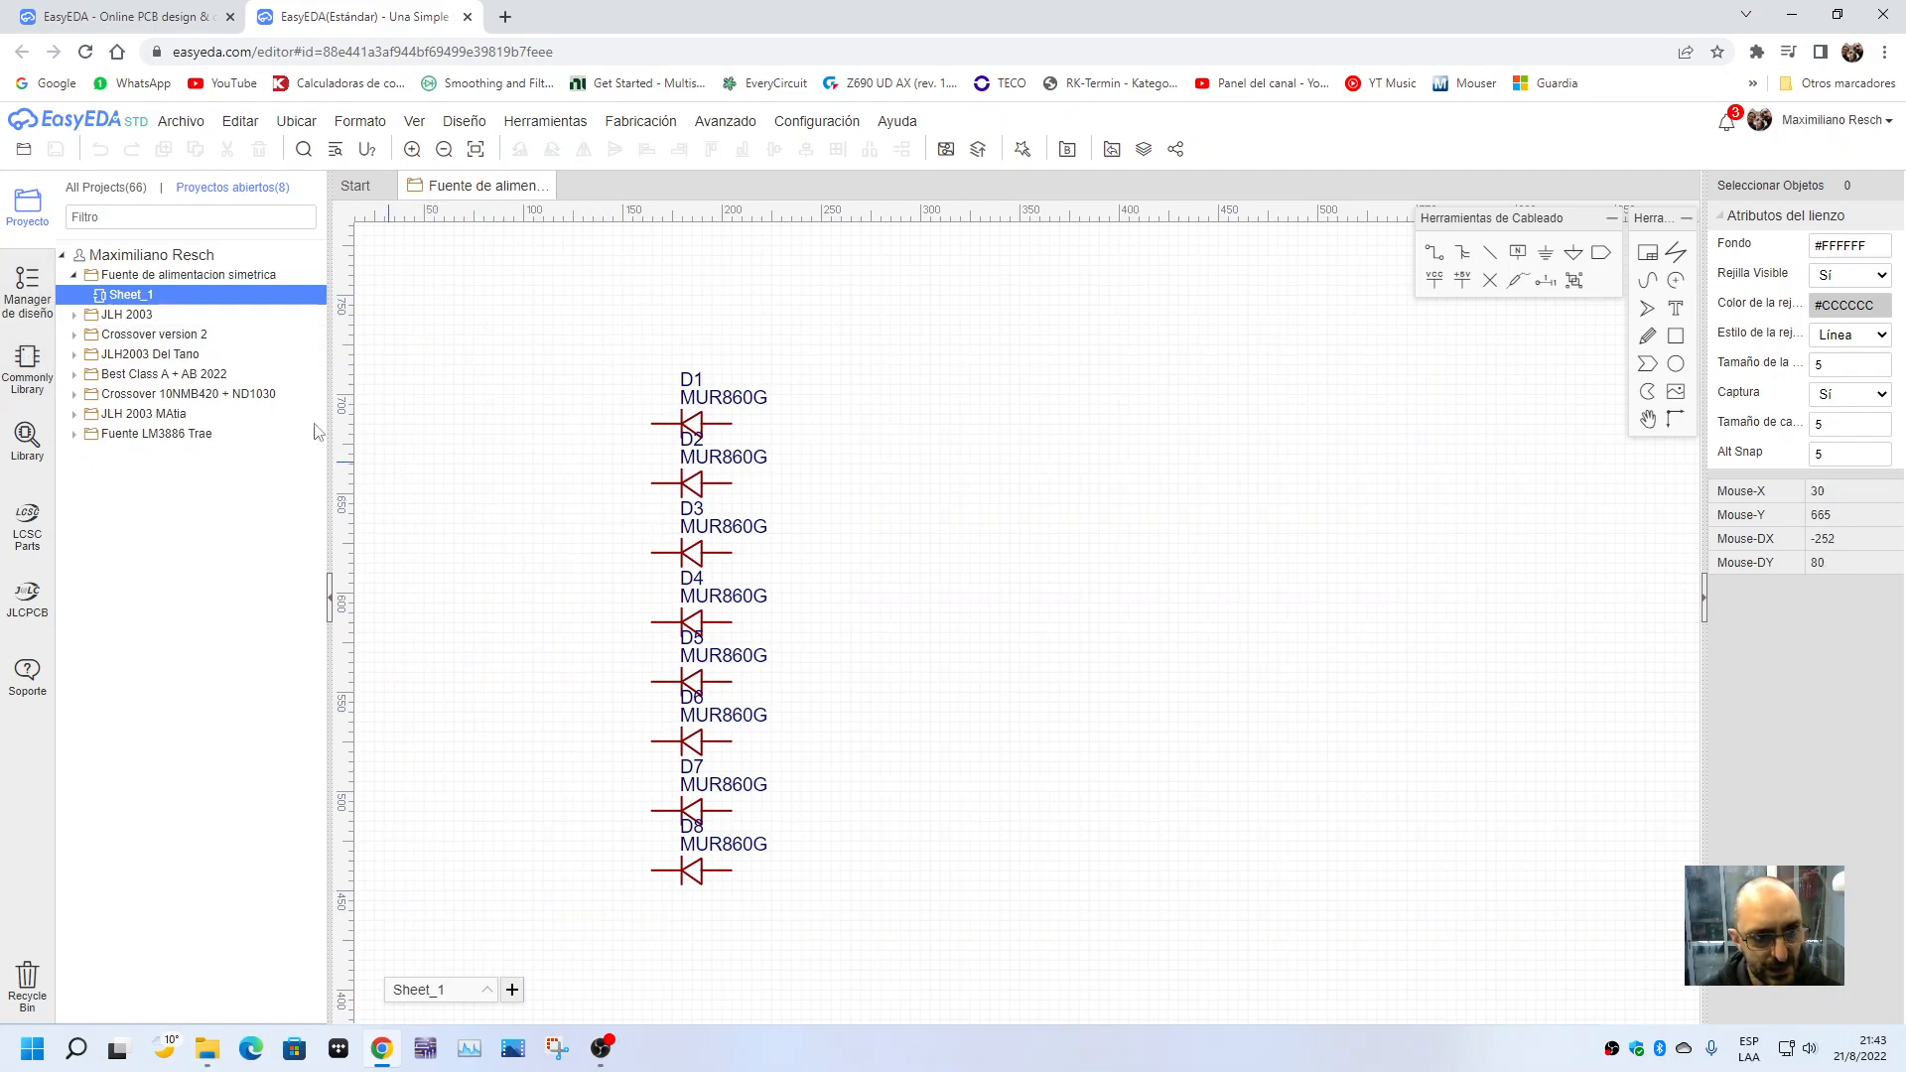
# - Search the component library for PCB SPADE TERMINAL and select the first user-contributed Spade Terminal symbol
pyautogui.click(27, 447)
pyautogui.click(994, 342)
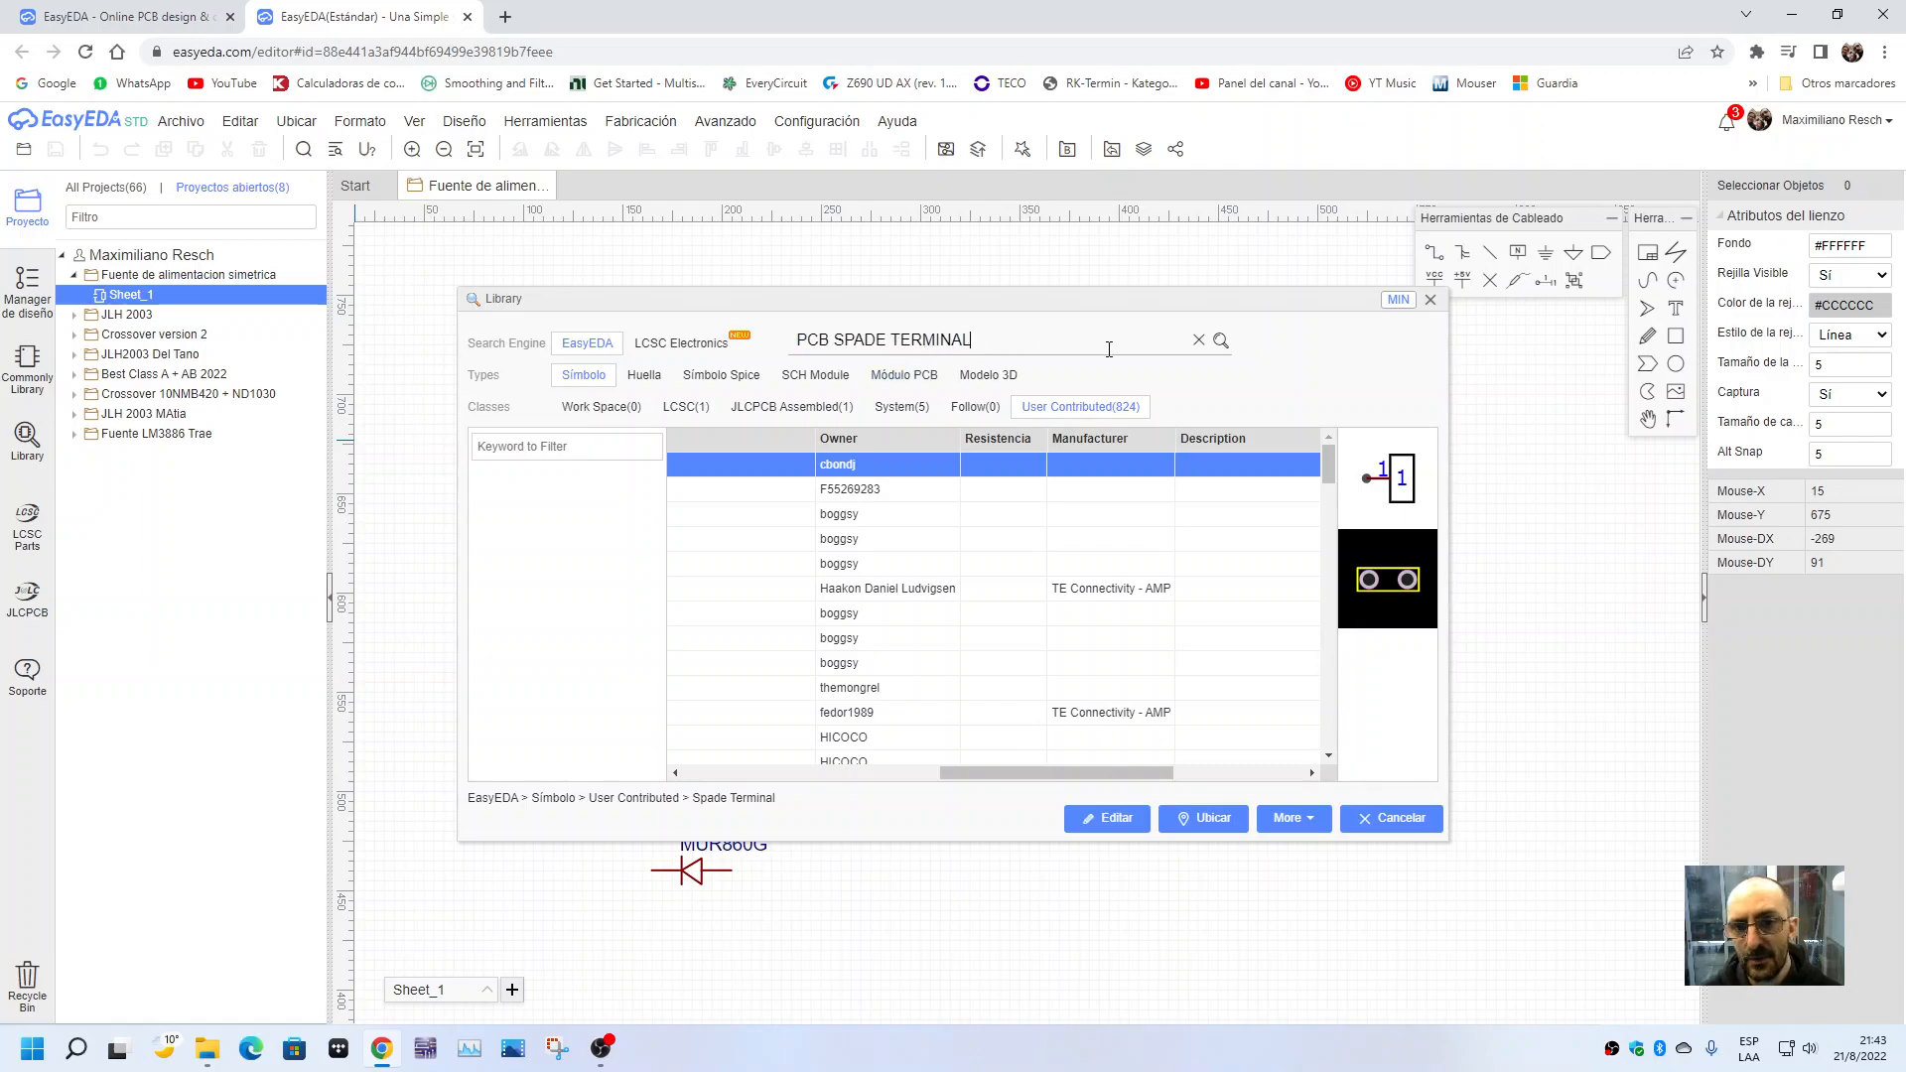
pyautogui.click(1223, 343)
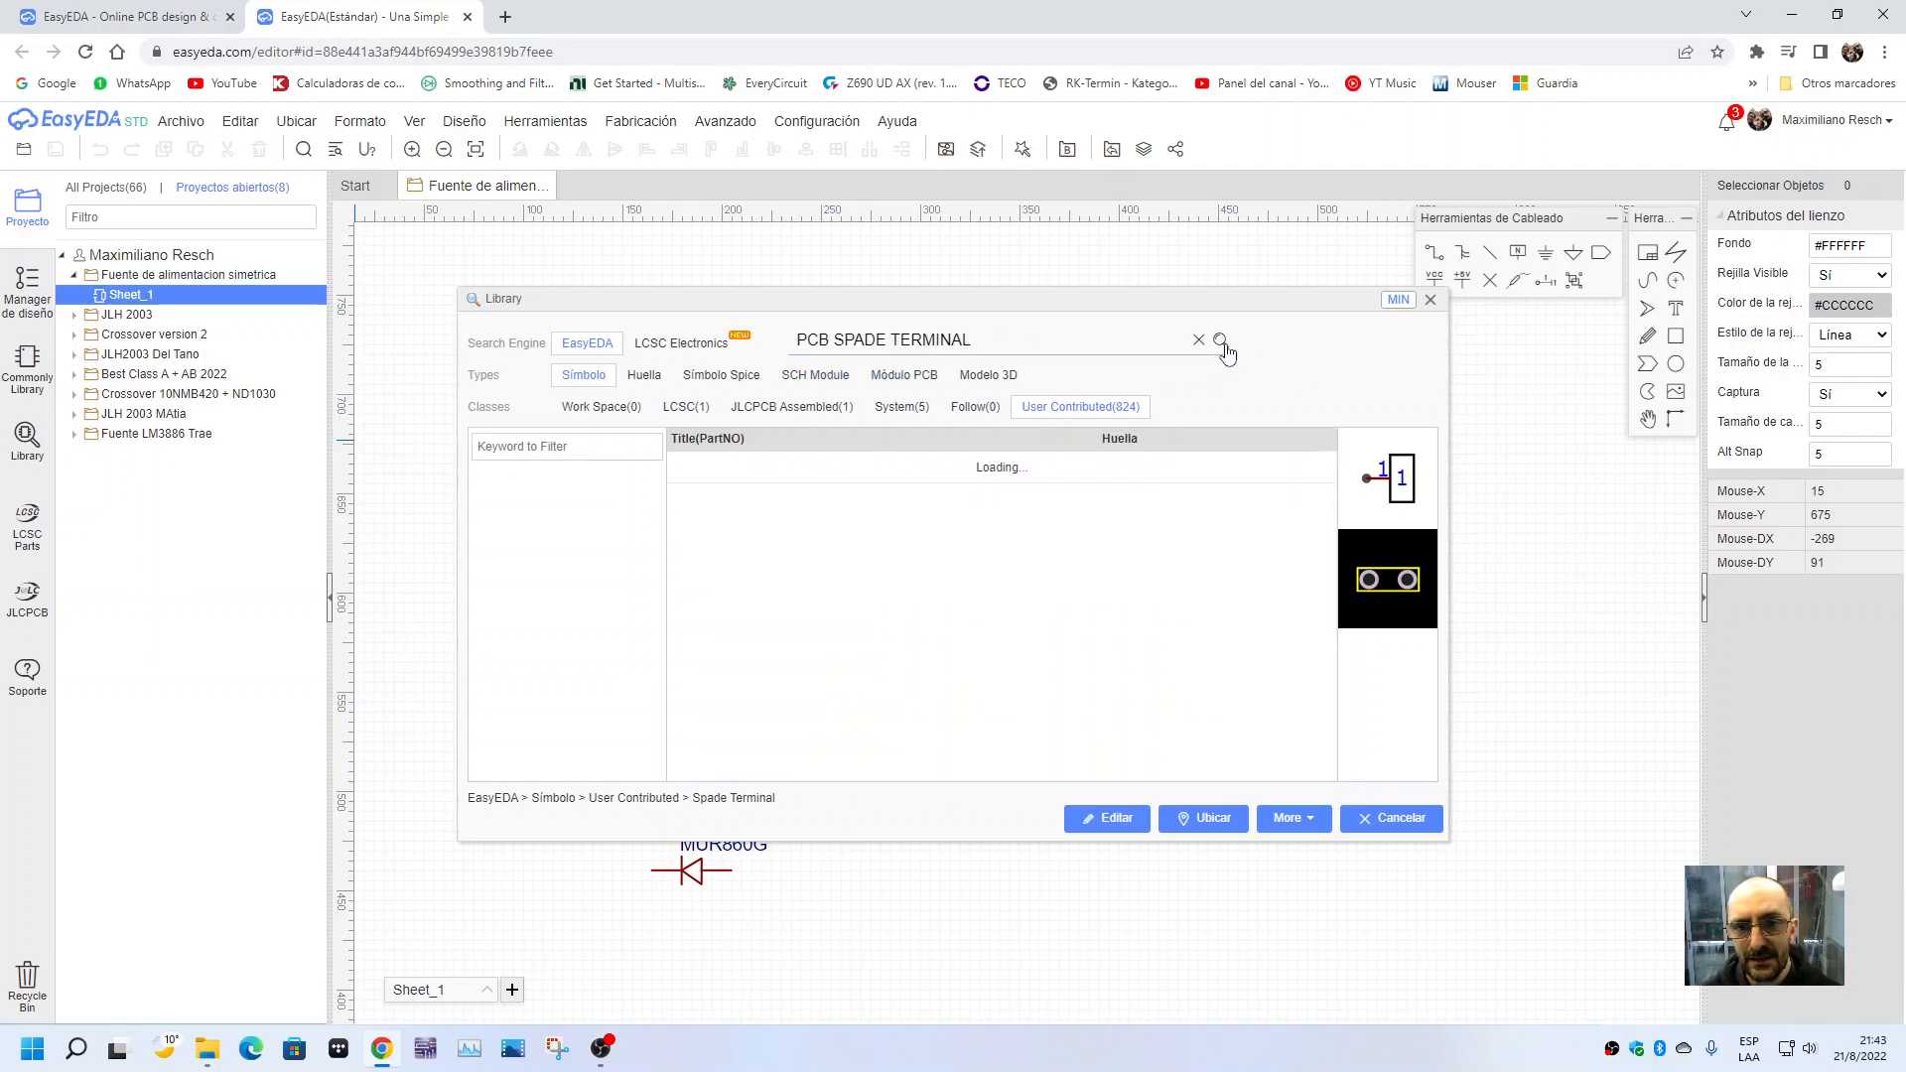
pyautogui.click(671, 411)
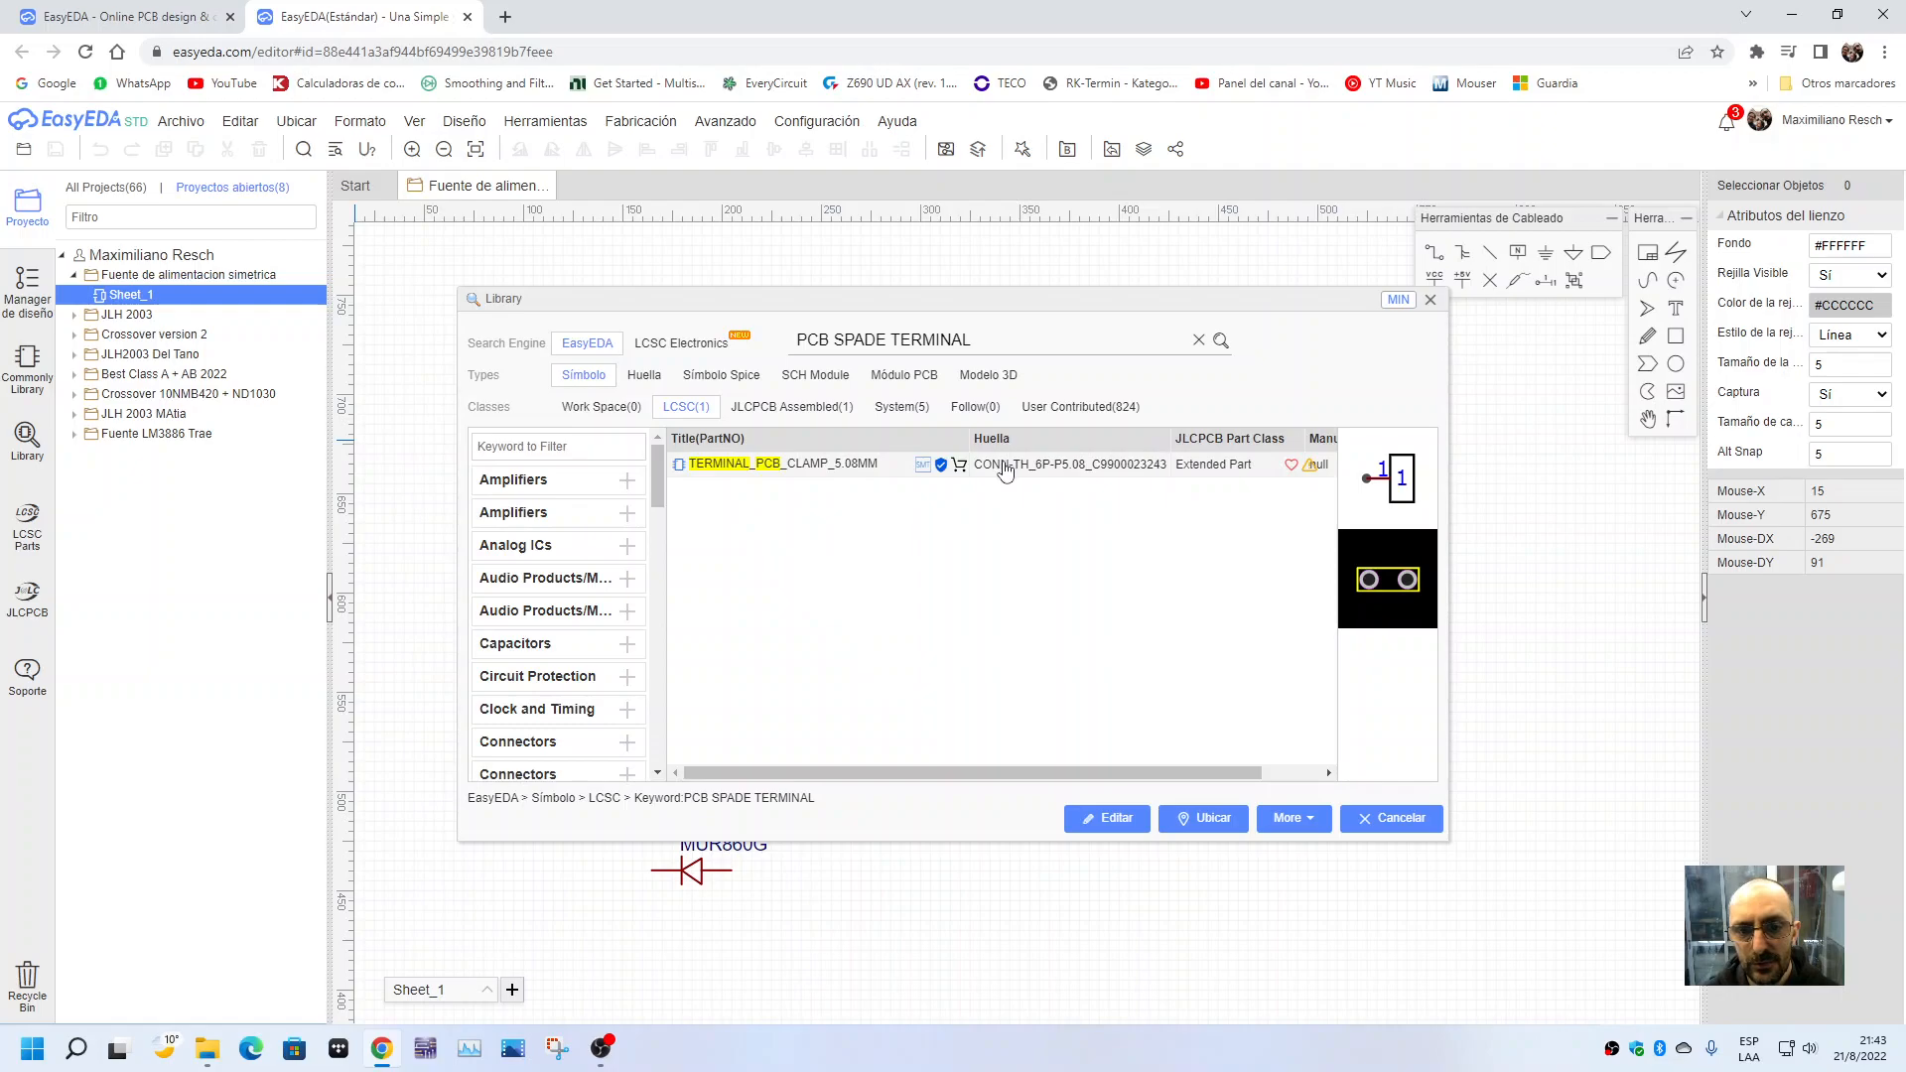
pyautogui.click(1094, 411)
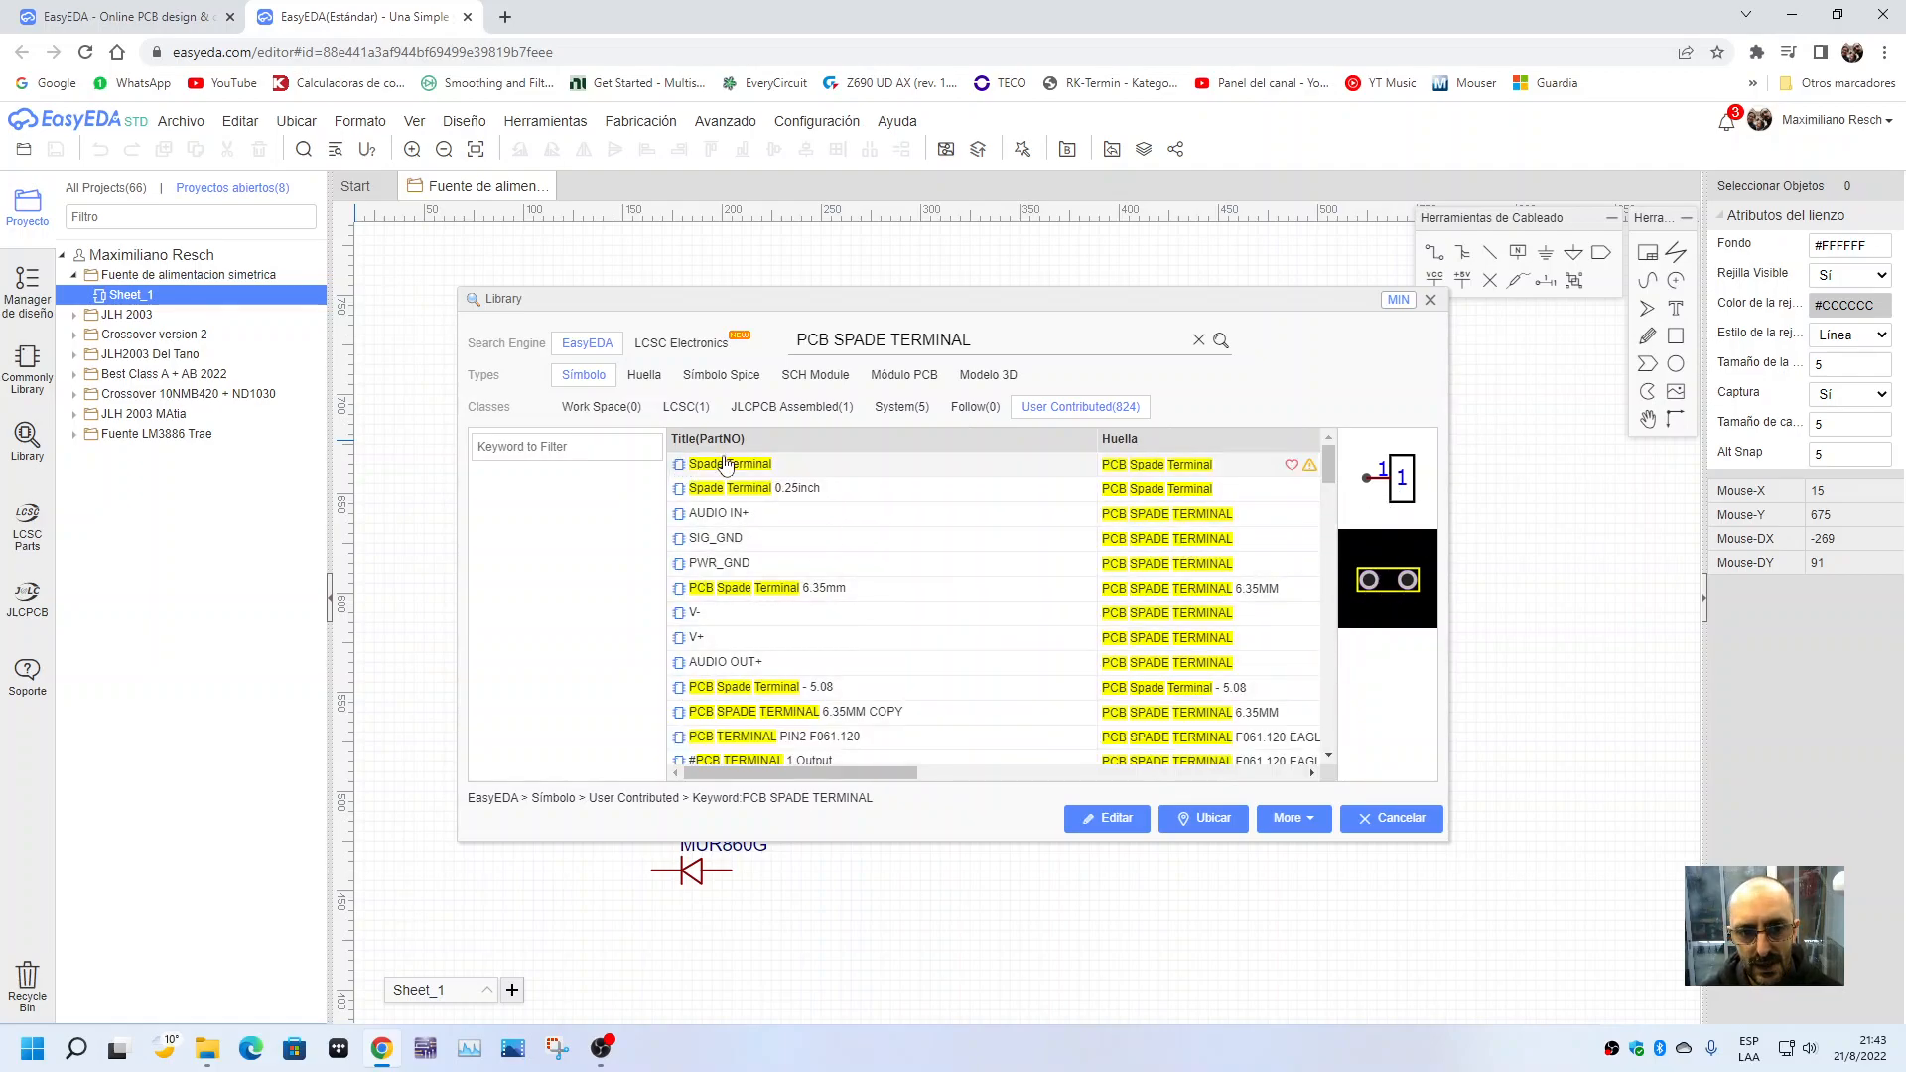
pyautogui.hscroll(5, 854, 685)
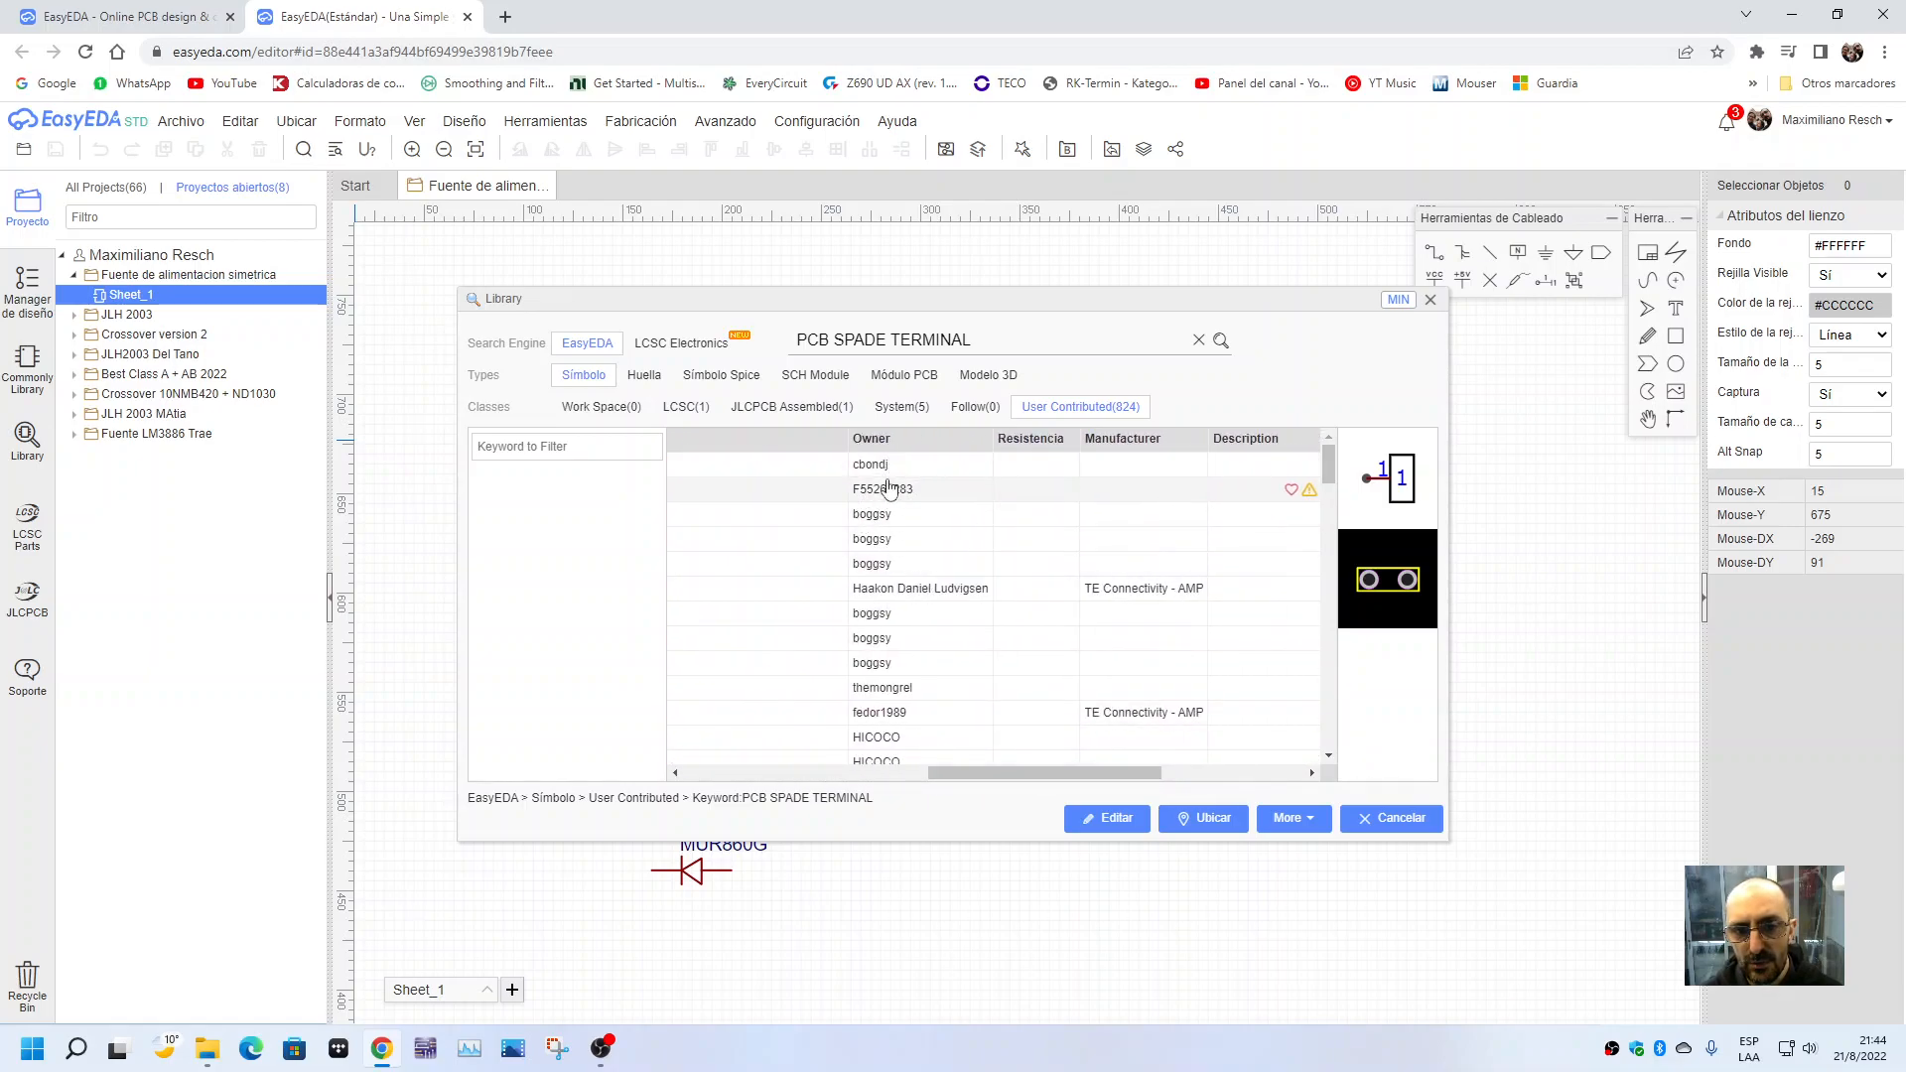
pyautogui.click(889, 469)
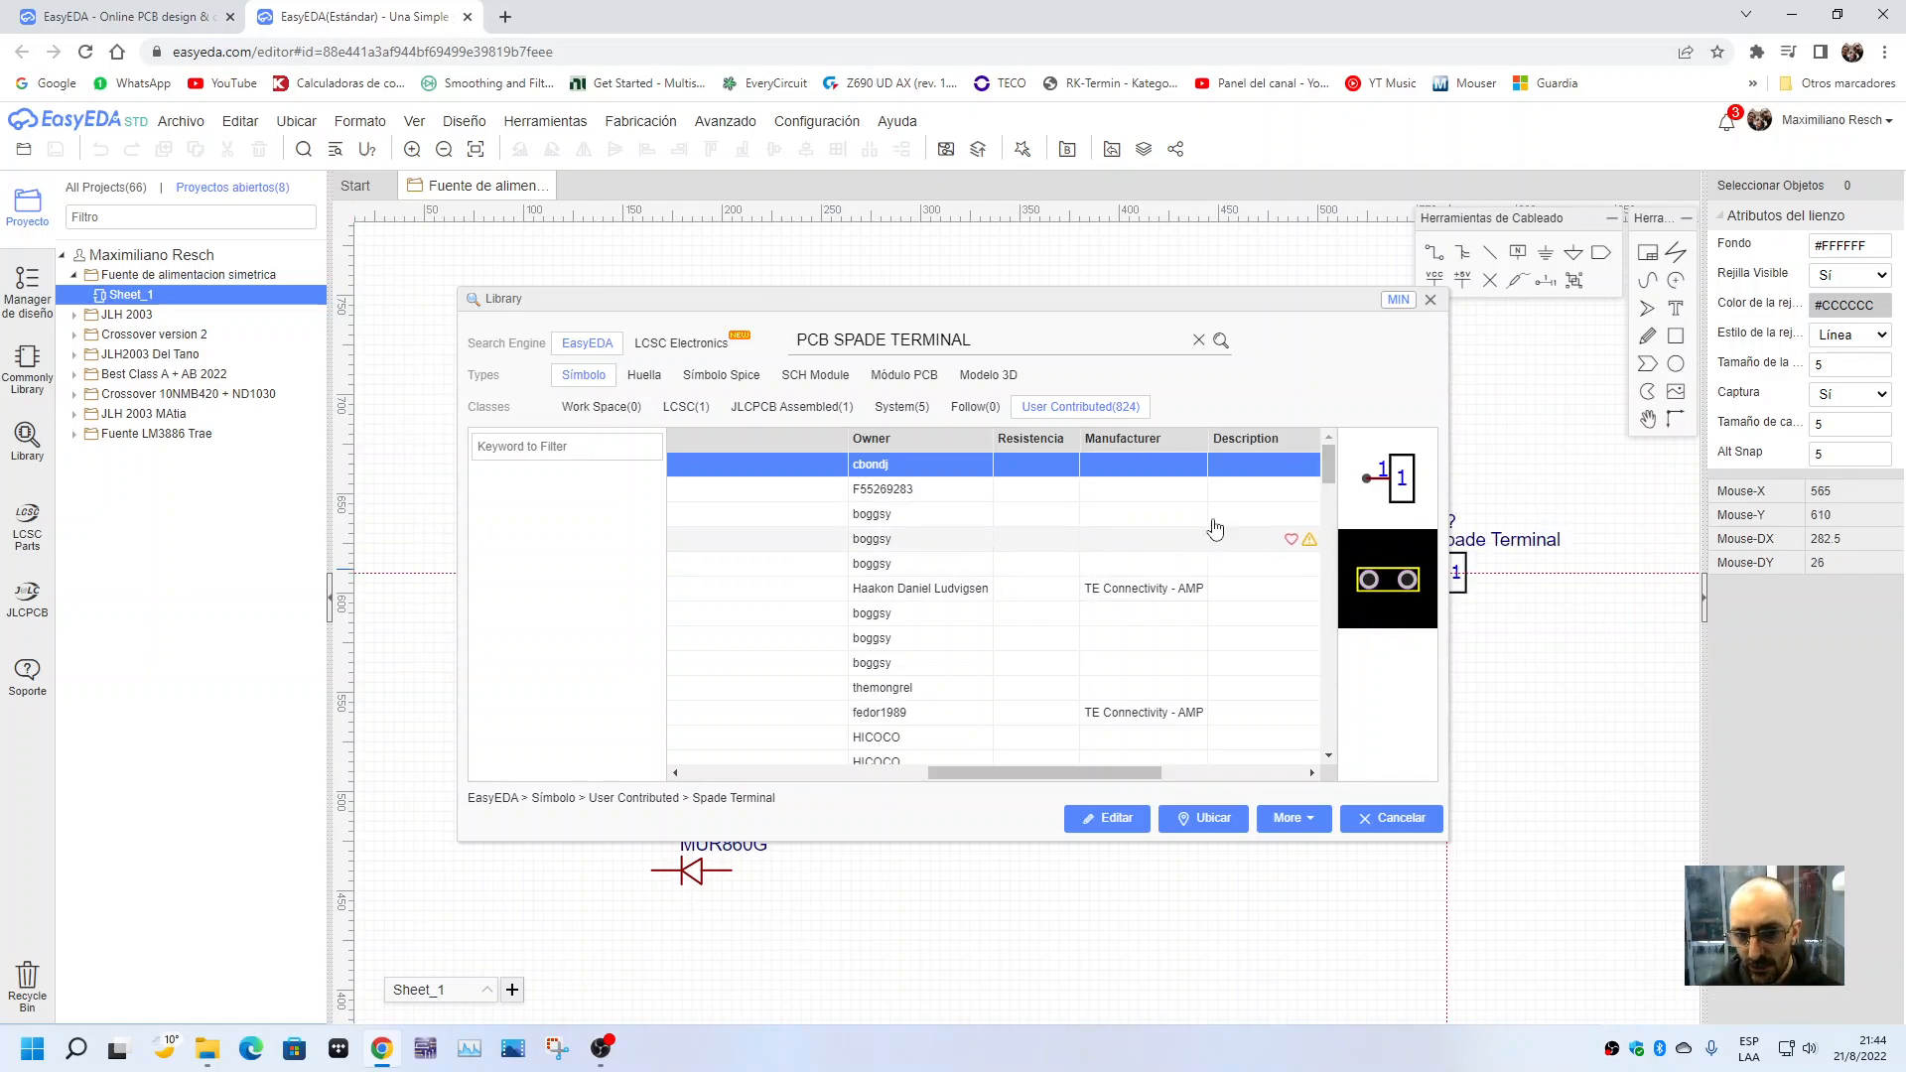
# - Open the Spade Terminal's footprint and measure the centre-to-centre distance between its two pads
pyautogui.click(1414, 590)
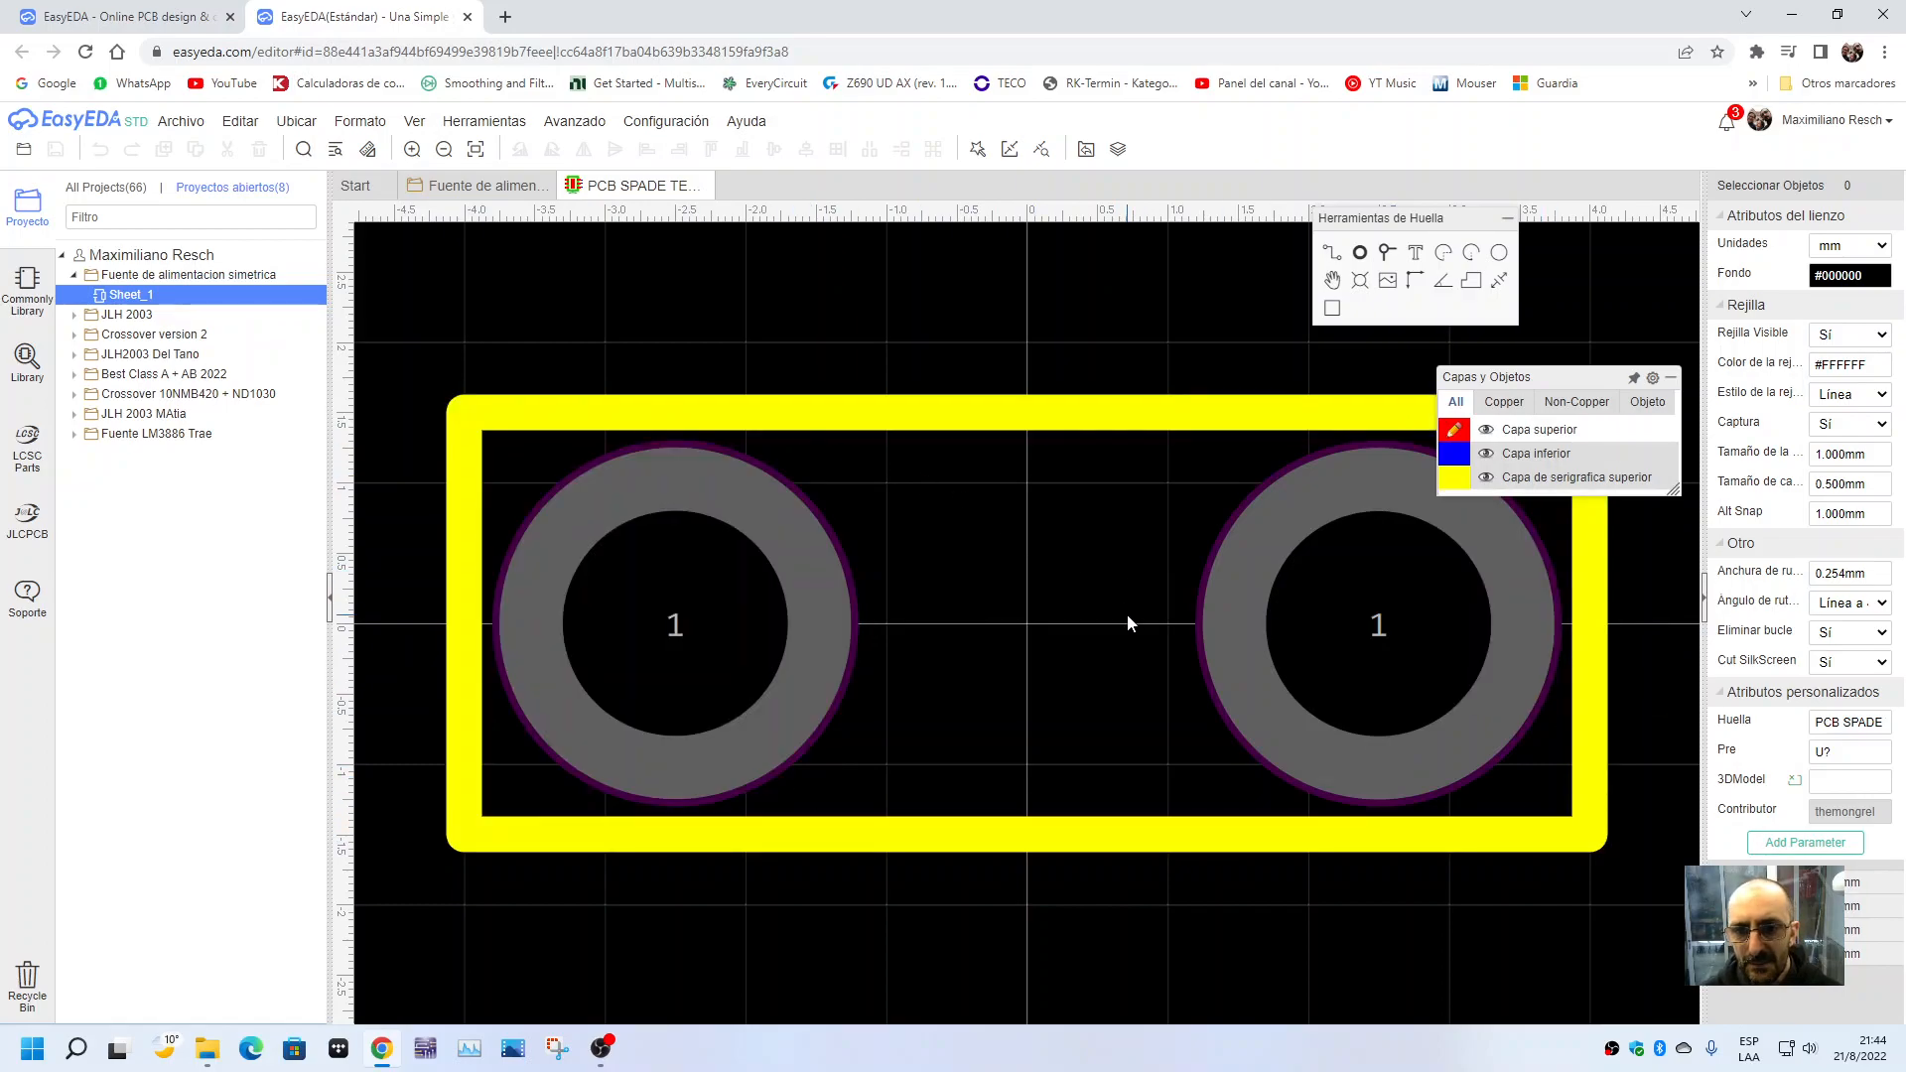
pyautogui.scroll(-1, 1086, 689)
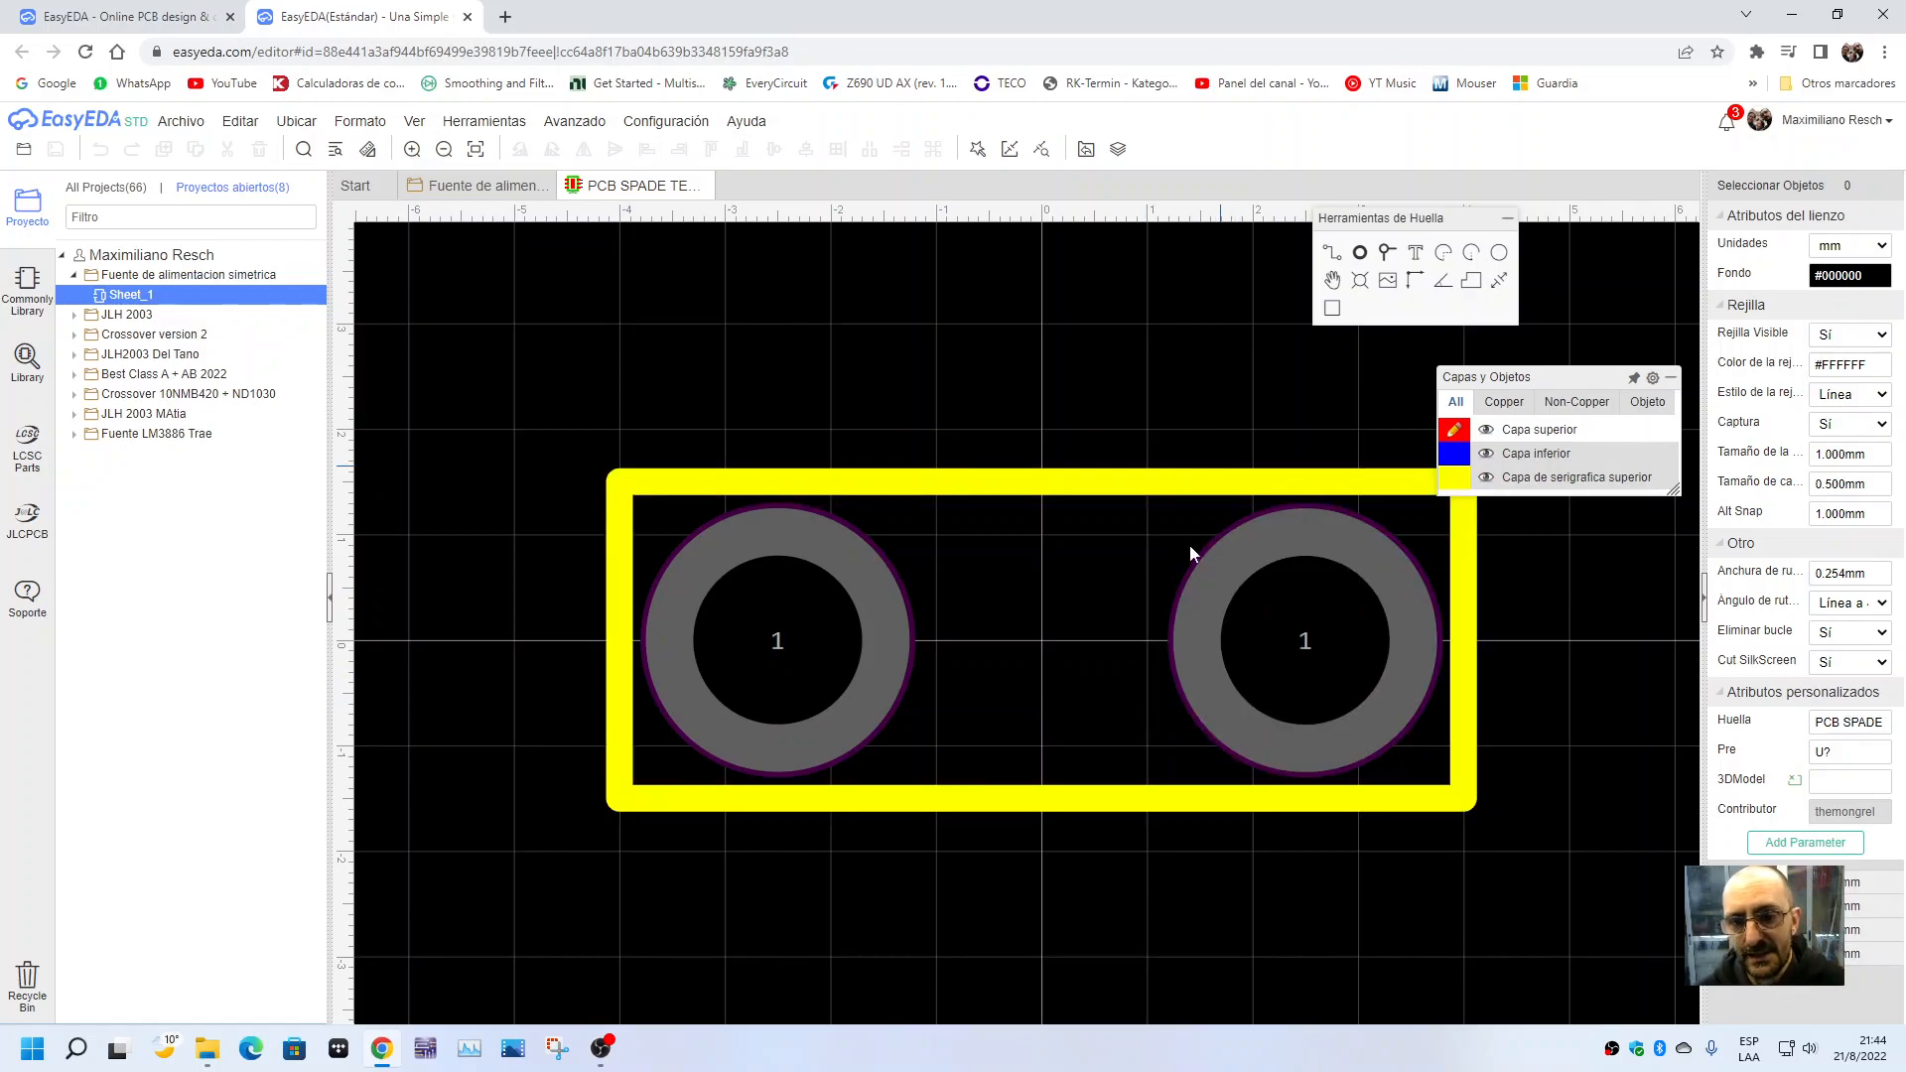
pyautogui.scroll(-1, 1062, 691)
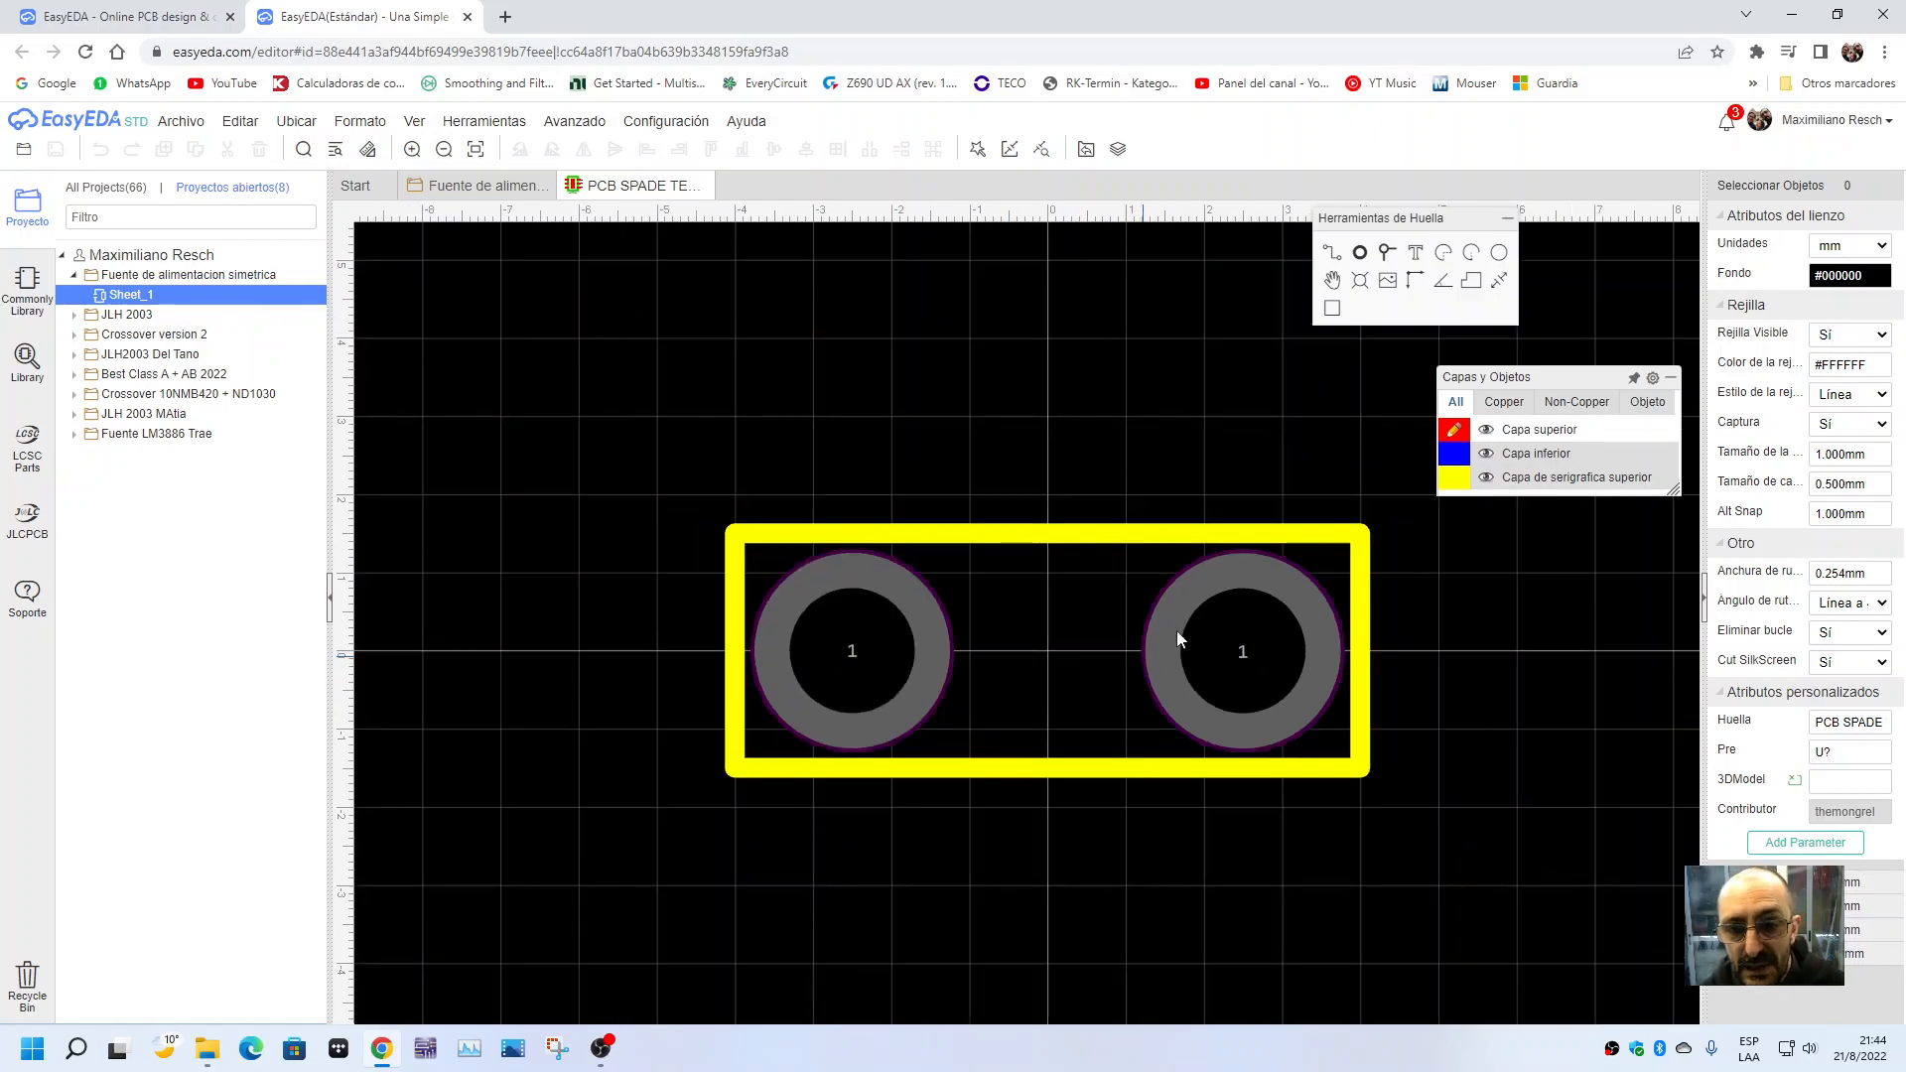
pyautogui.moveTo(1148, 456); pyautogui.dragTo(1086, 454, button='right')
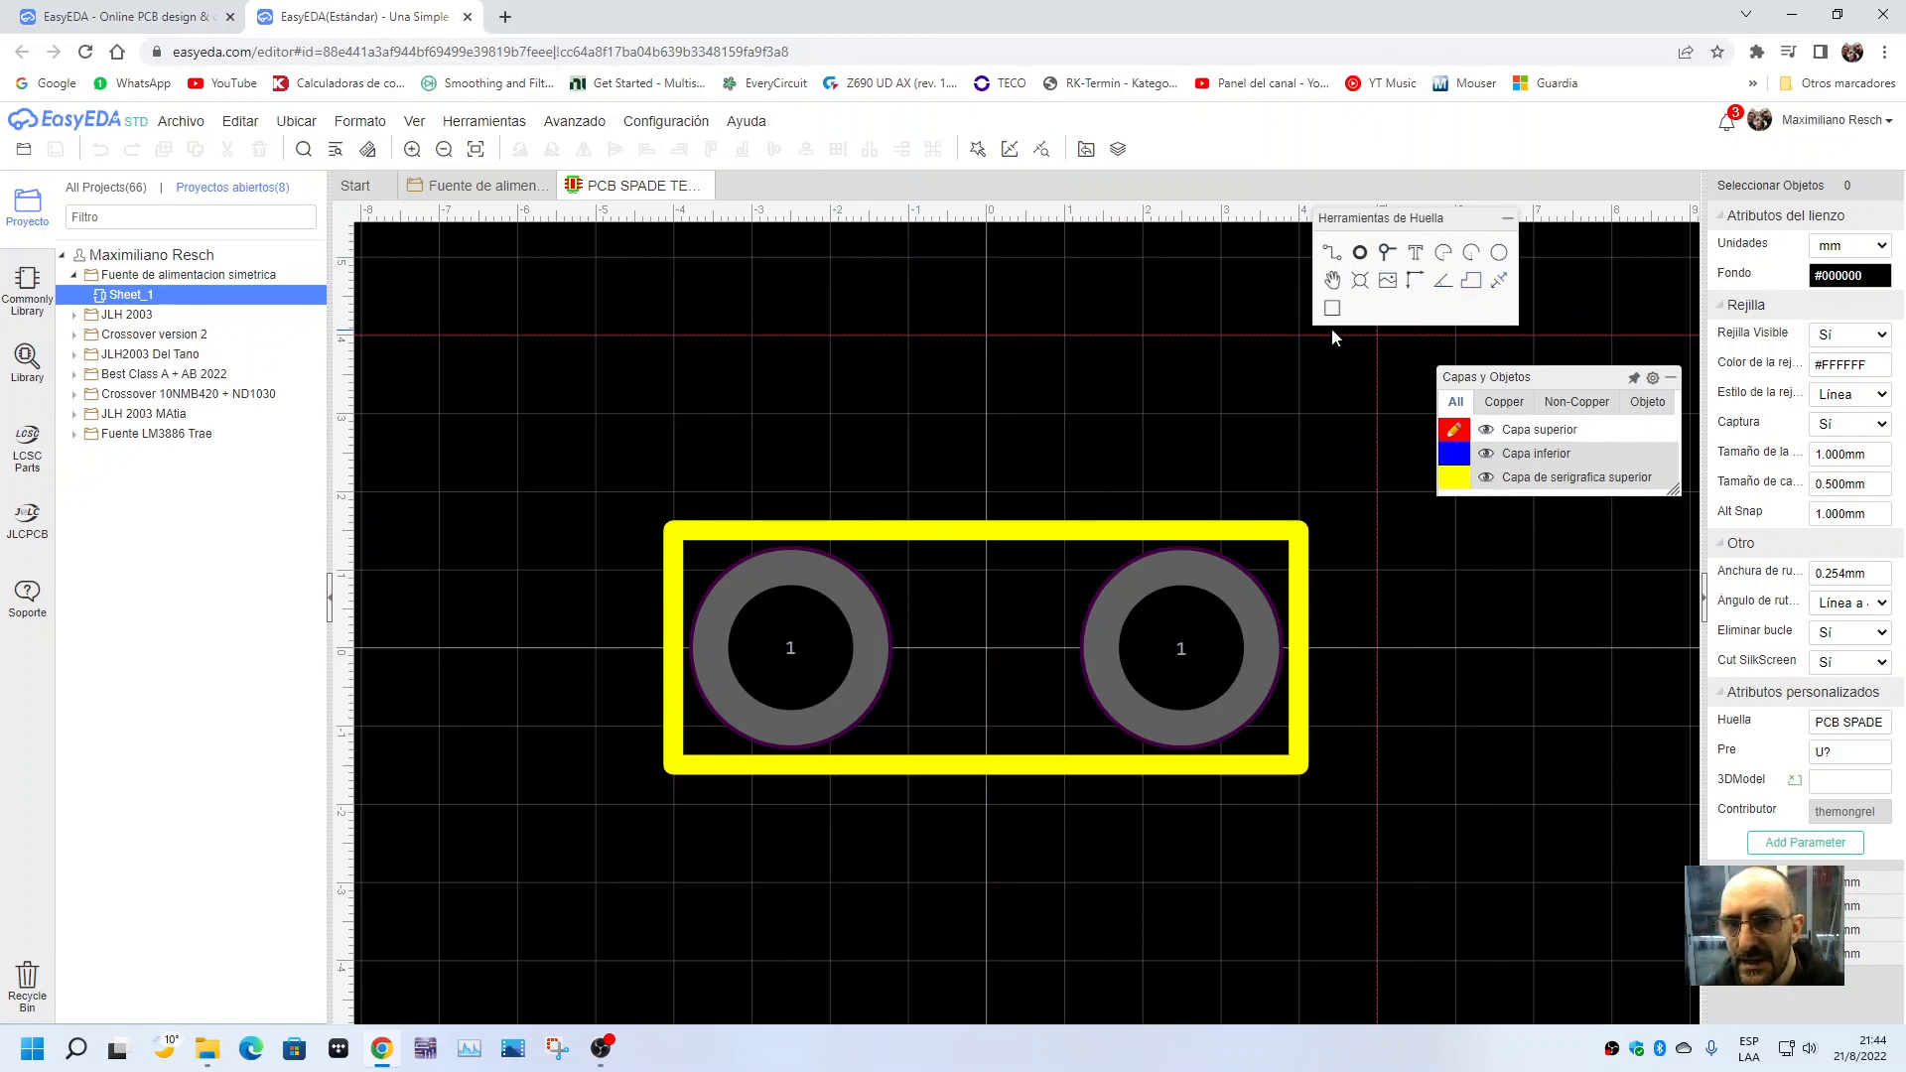
pyautogui.click(1498, 281)
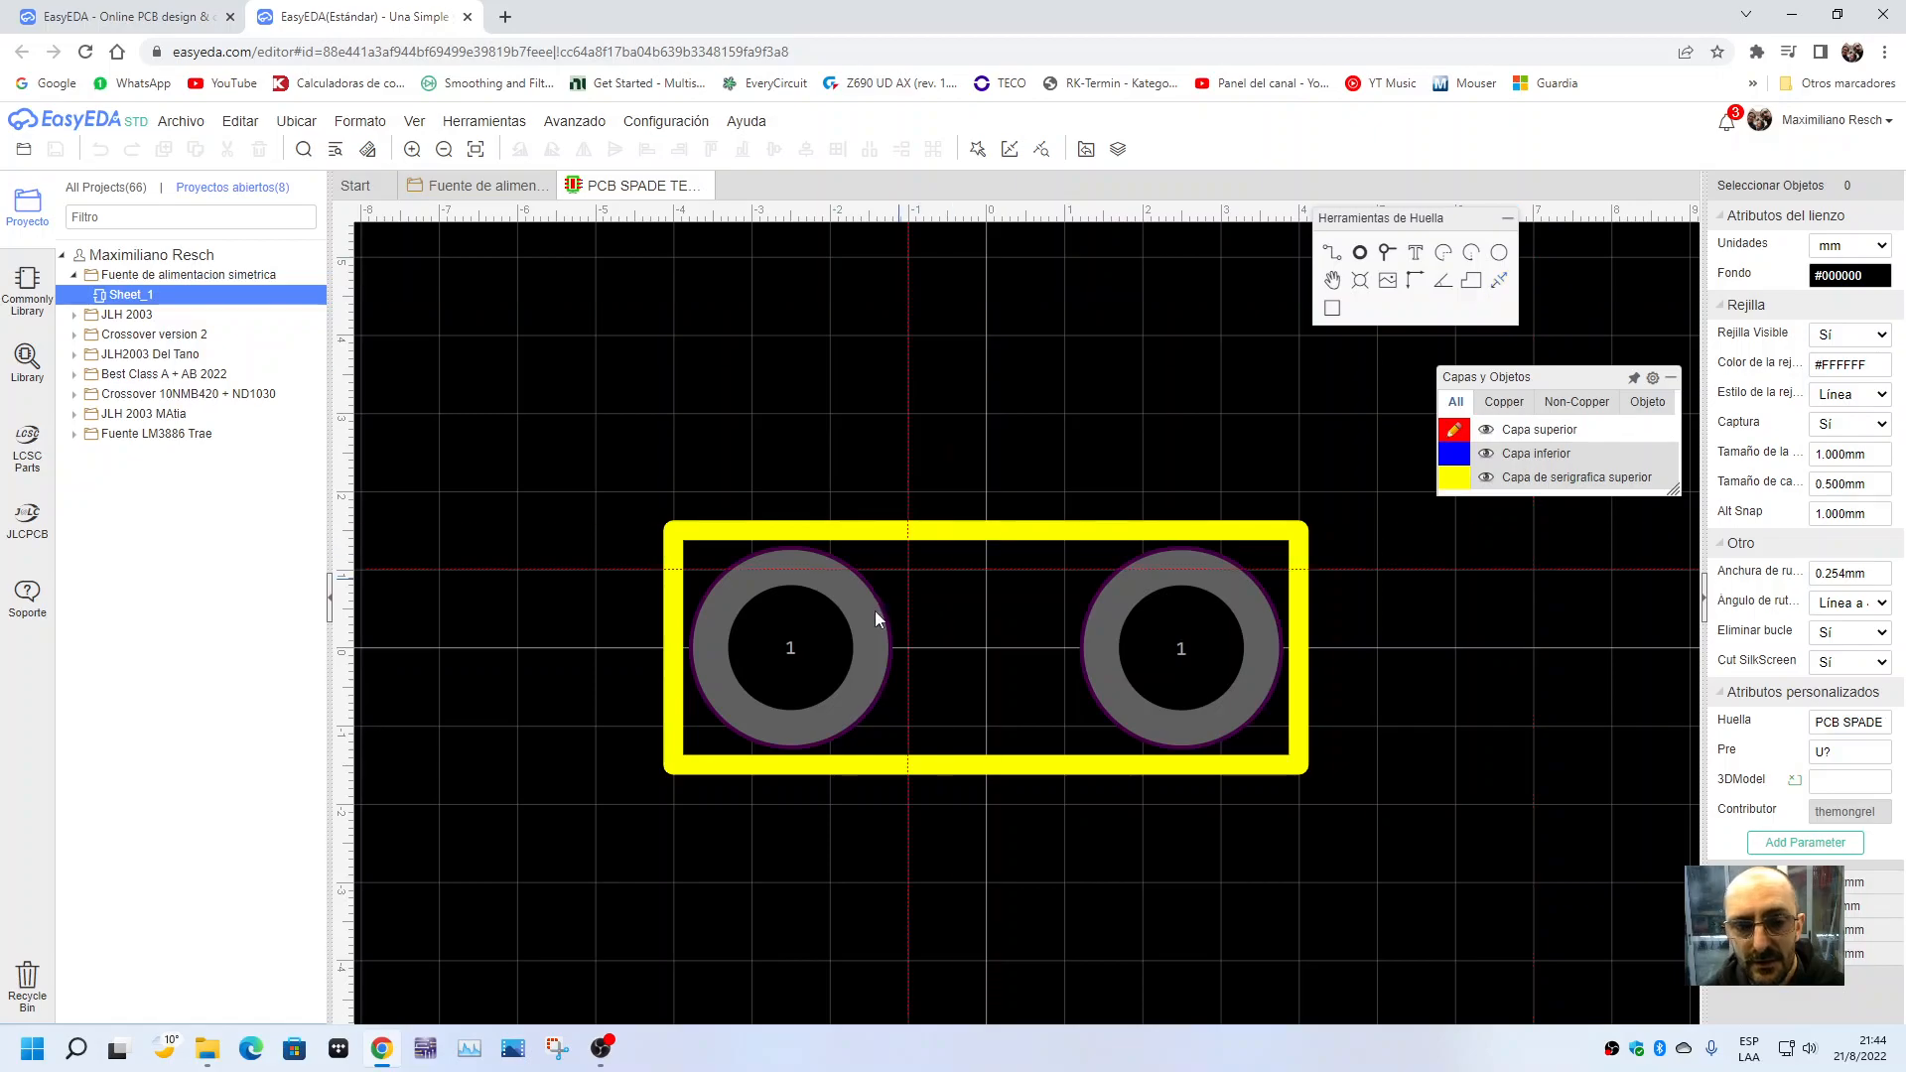
pyautogui.click(779, 653)
pyautogui.click(1170, 663)
pyautogui.scroll(-2, 1170, 663)
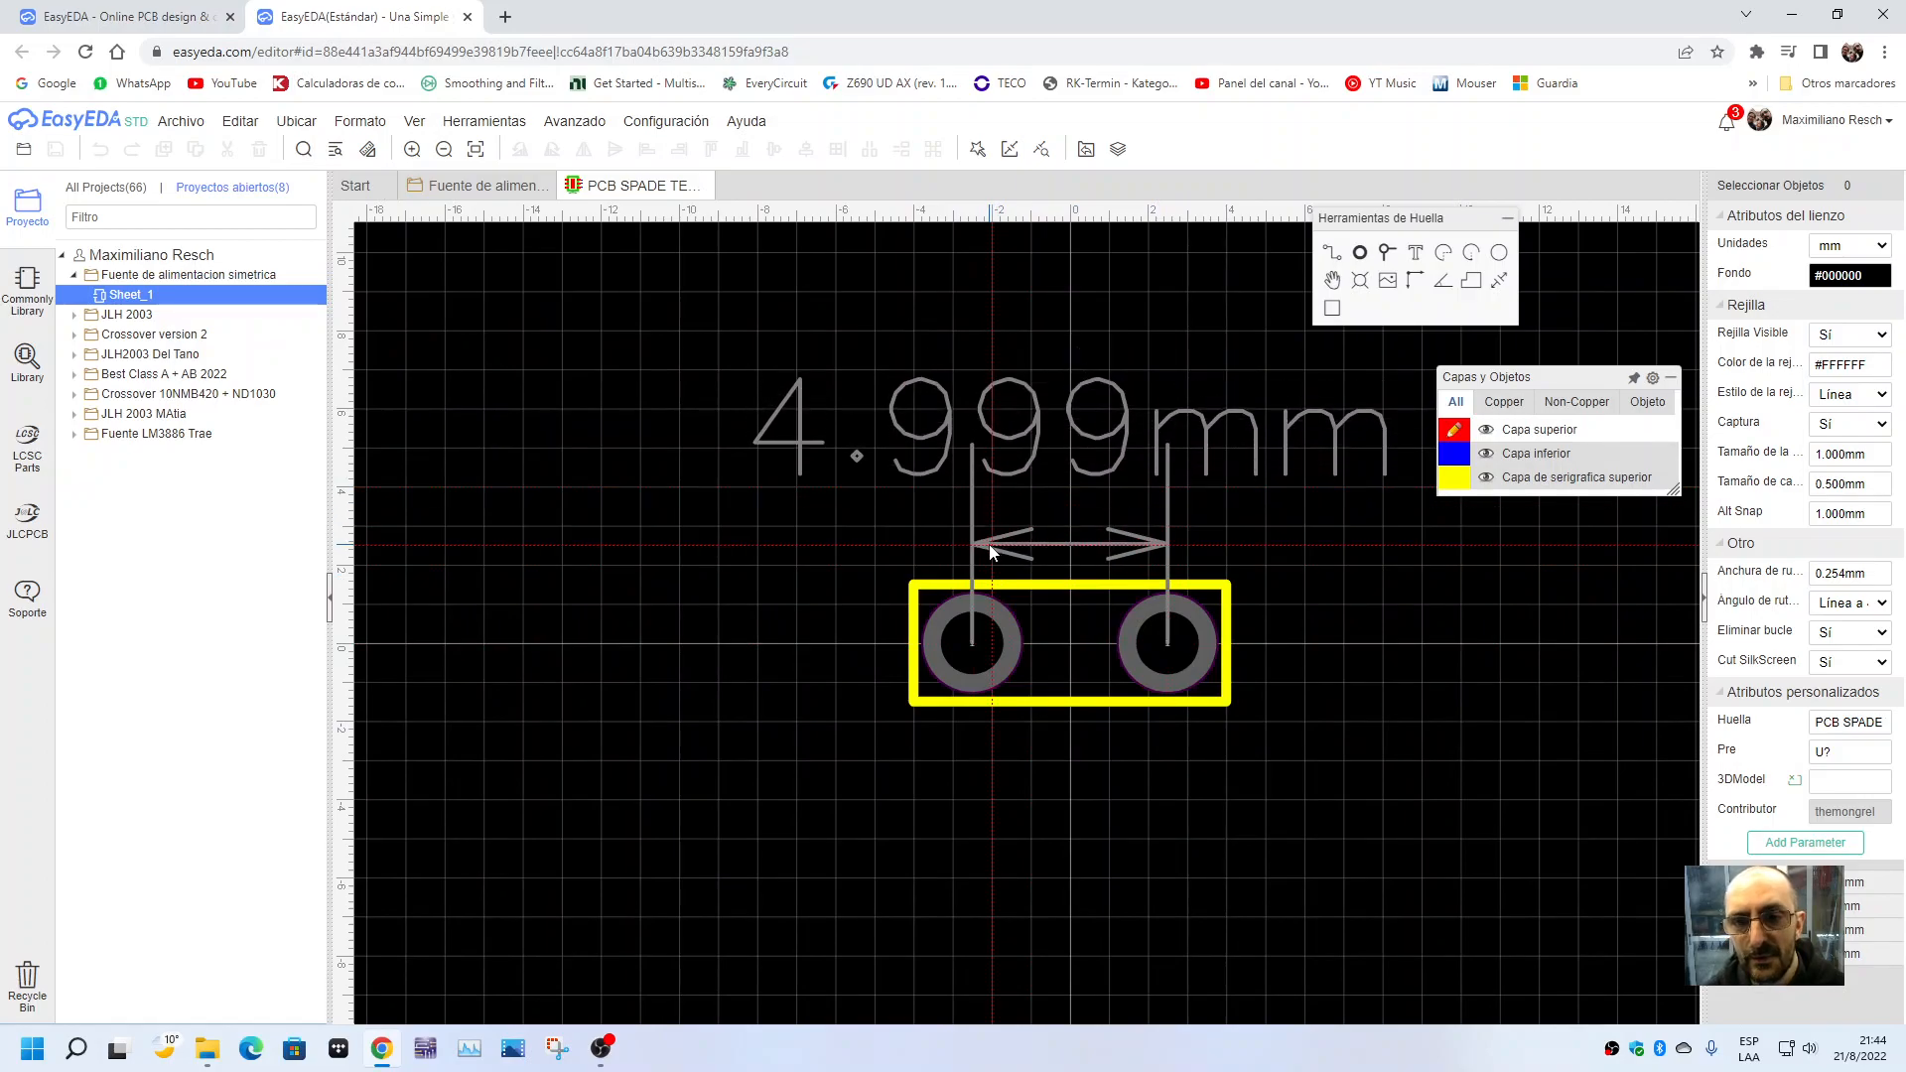
pyautogui.press('Escape')
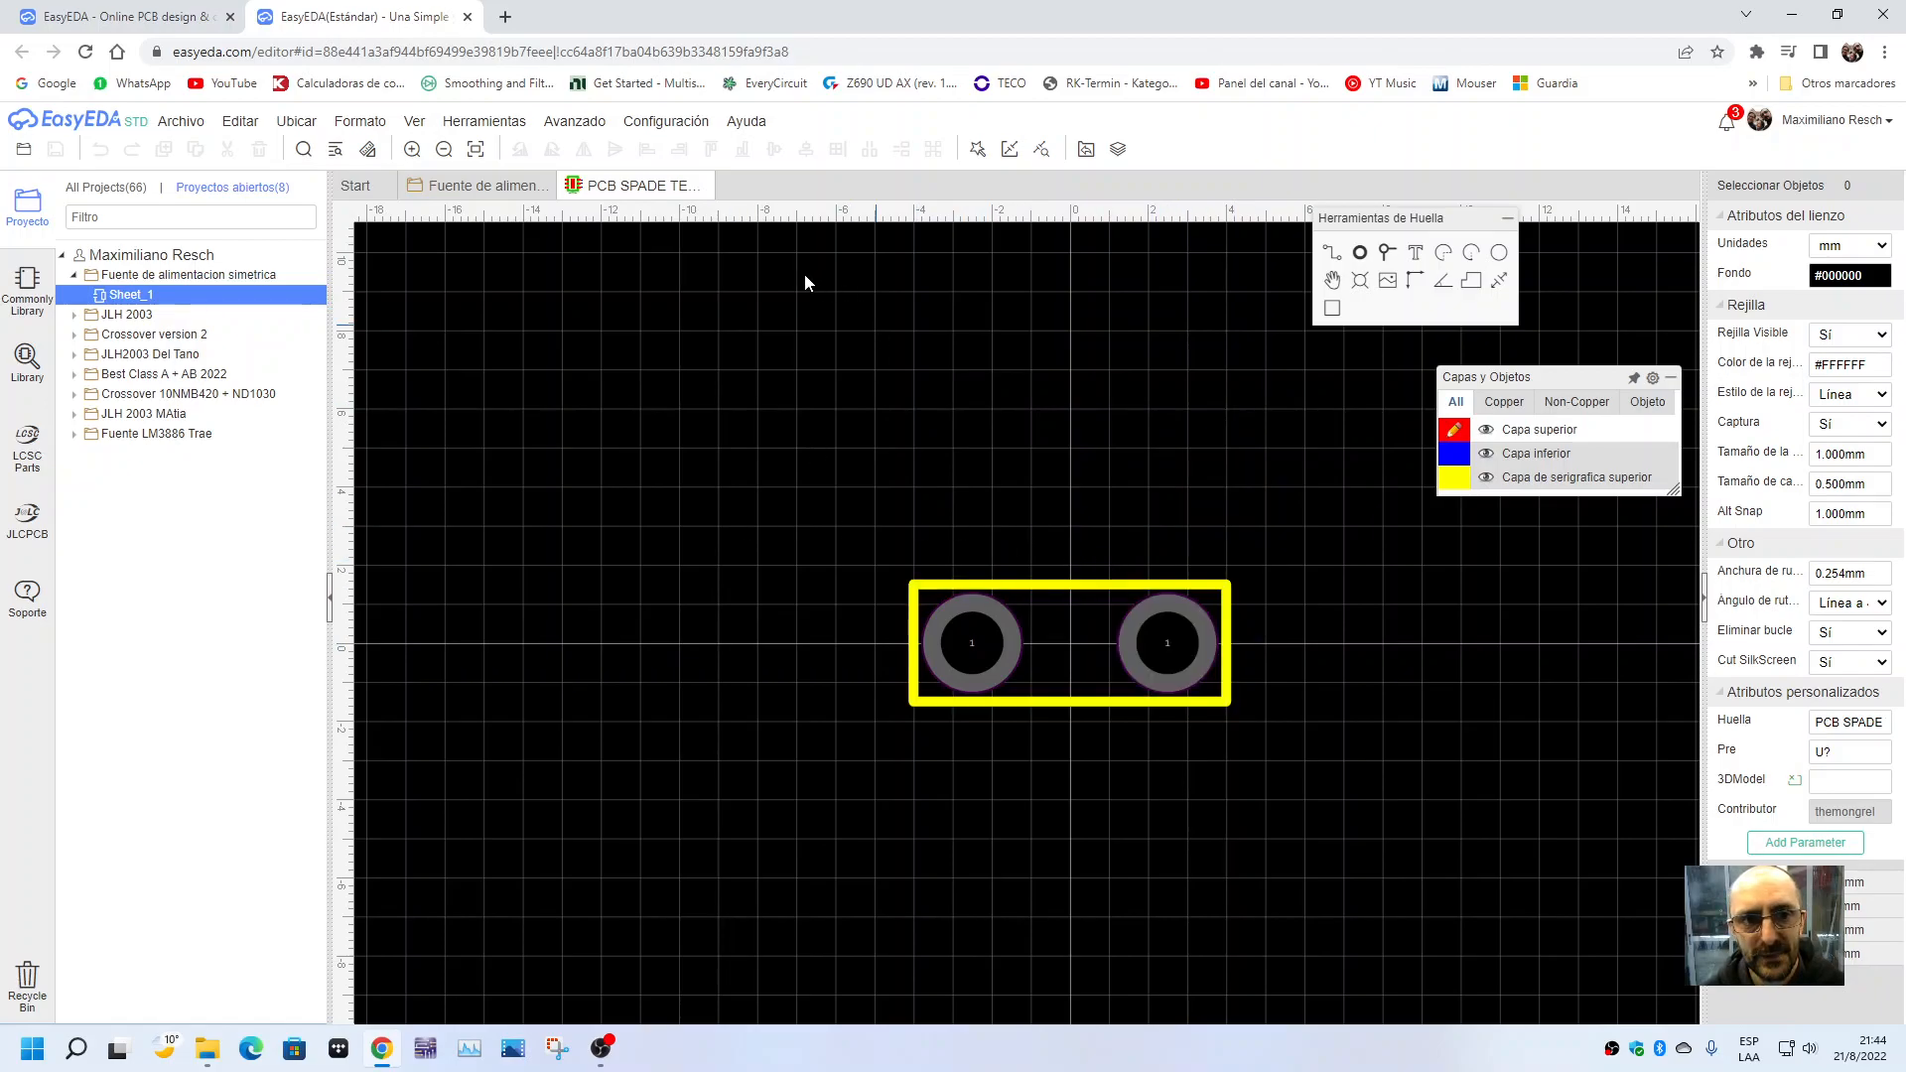
# - Close the footprint and place one Spade Terminal symbol on the schematic, above and to the left of diode D1
pyautogui.click(702, 185)
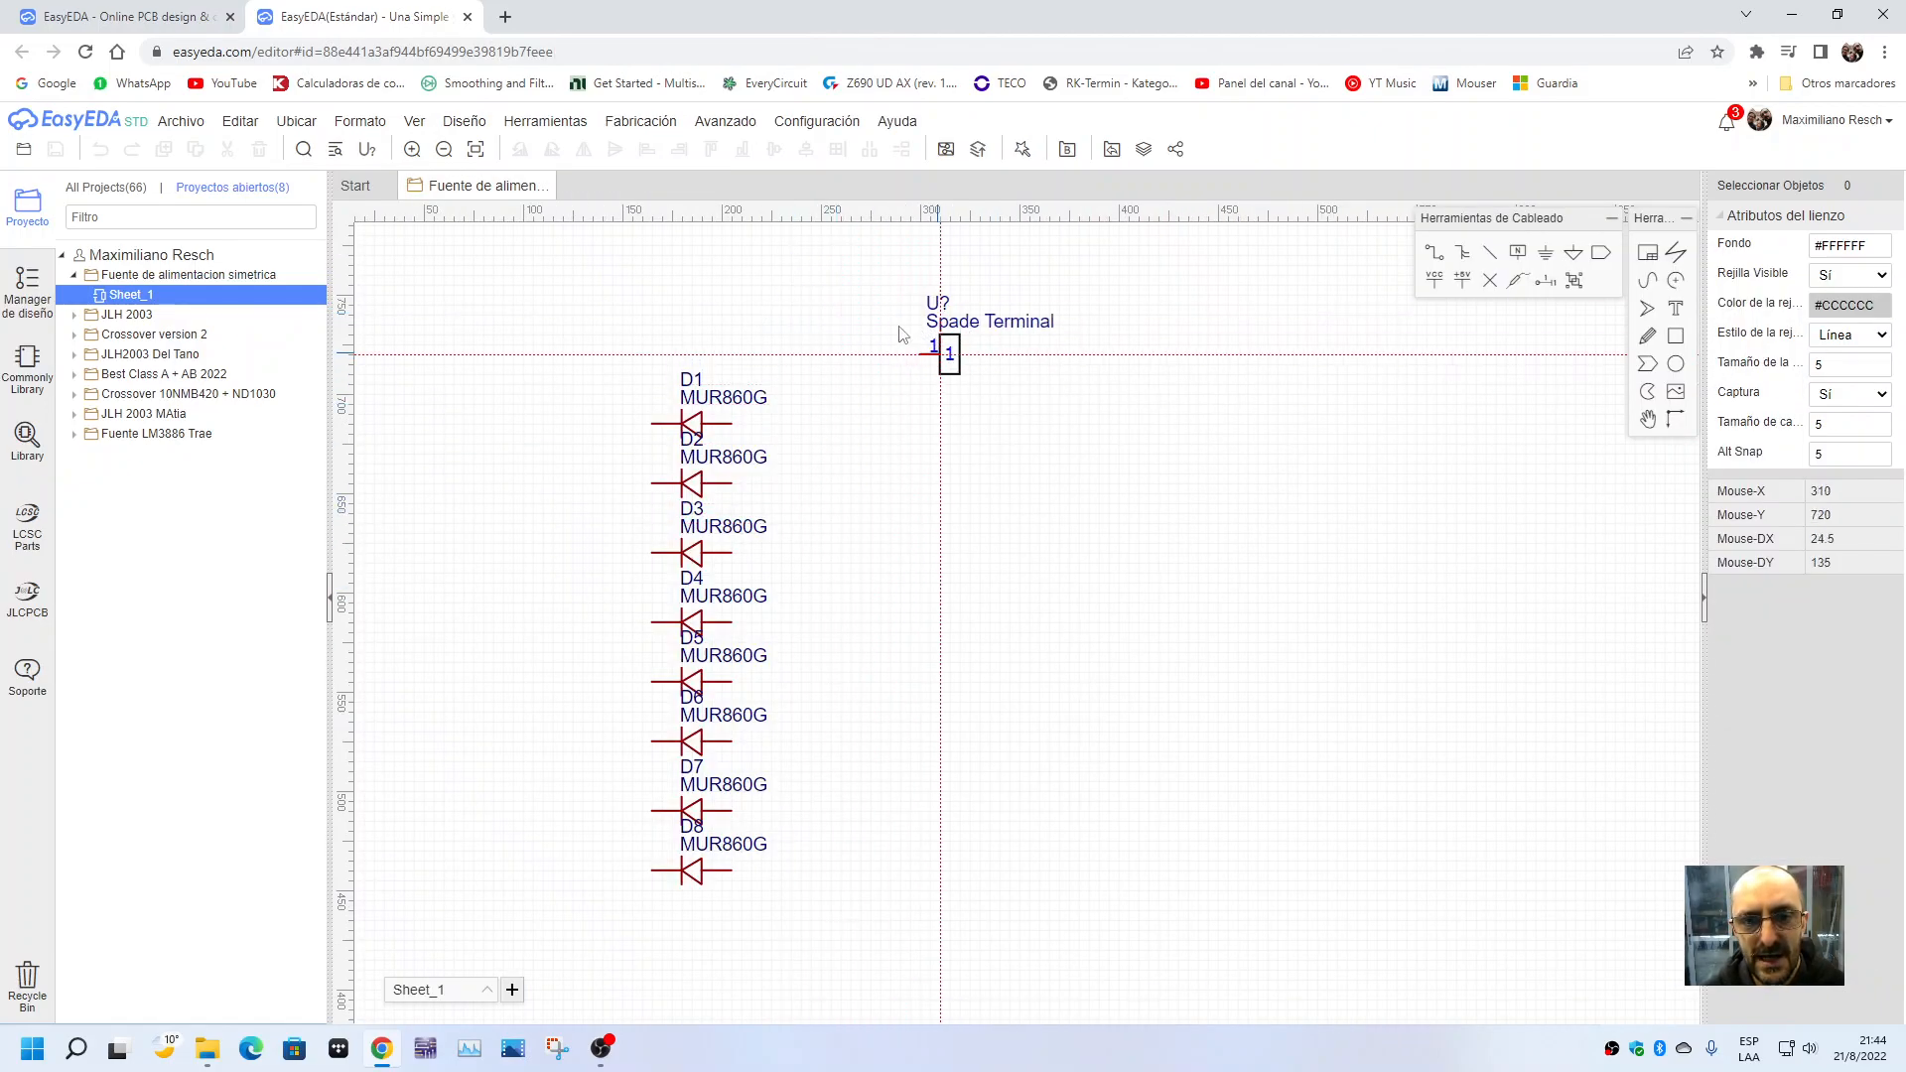
pyautogui.click(537, 371)
pyautogui.press('Escape')
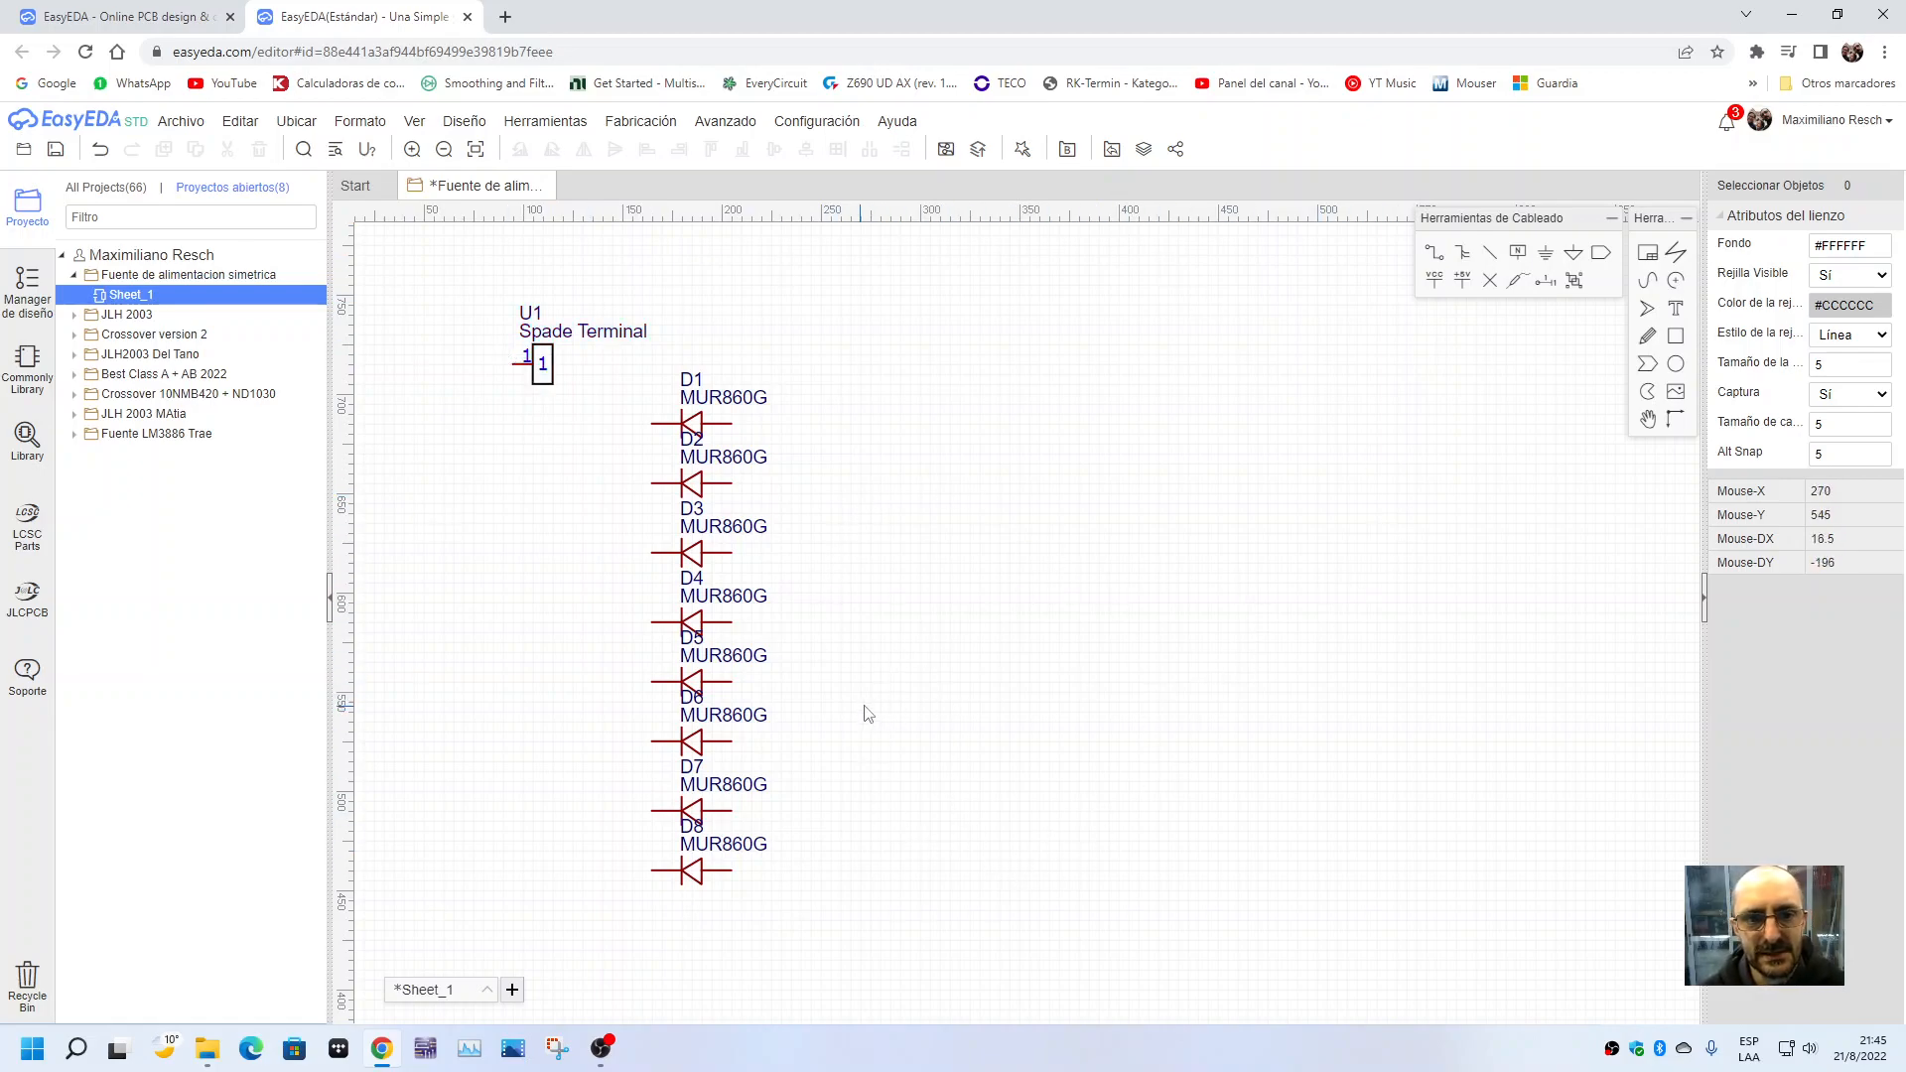
# - Try to duplicate the placed Spade Terminal symbol by copying and pasting it
pyautogui.click(556, 387)
pyautogui.hotkey('ctrl', 'c')
pyautogui.hotkey('ctrl', 'v')
pyautogui.press('Escape')
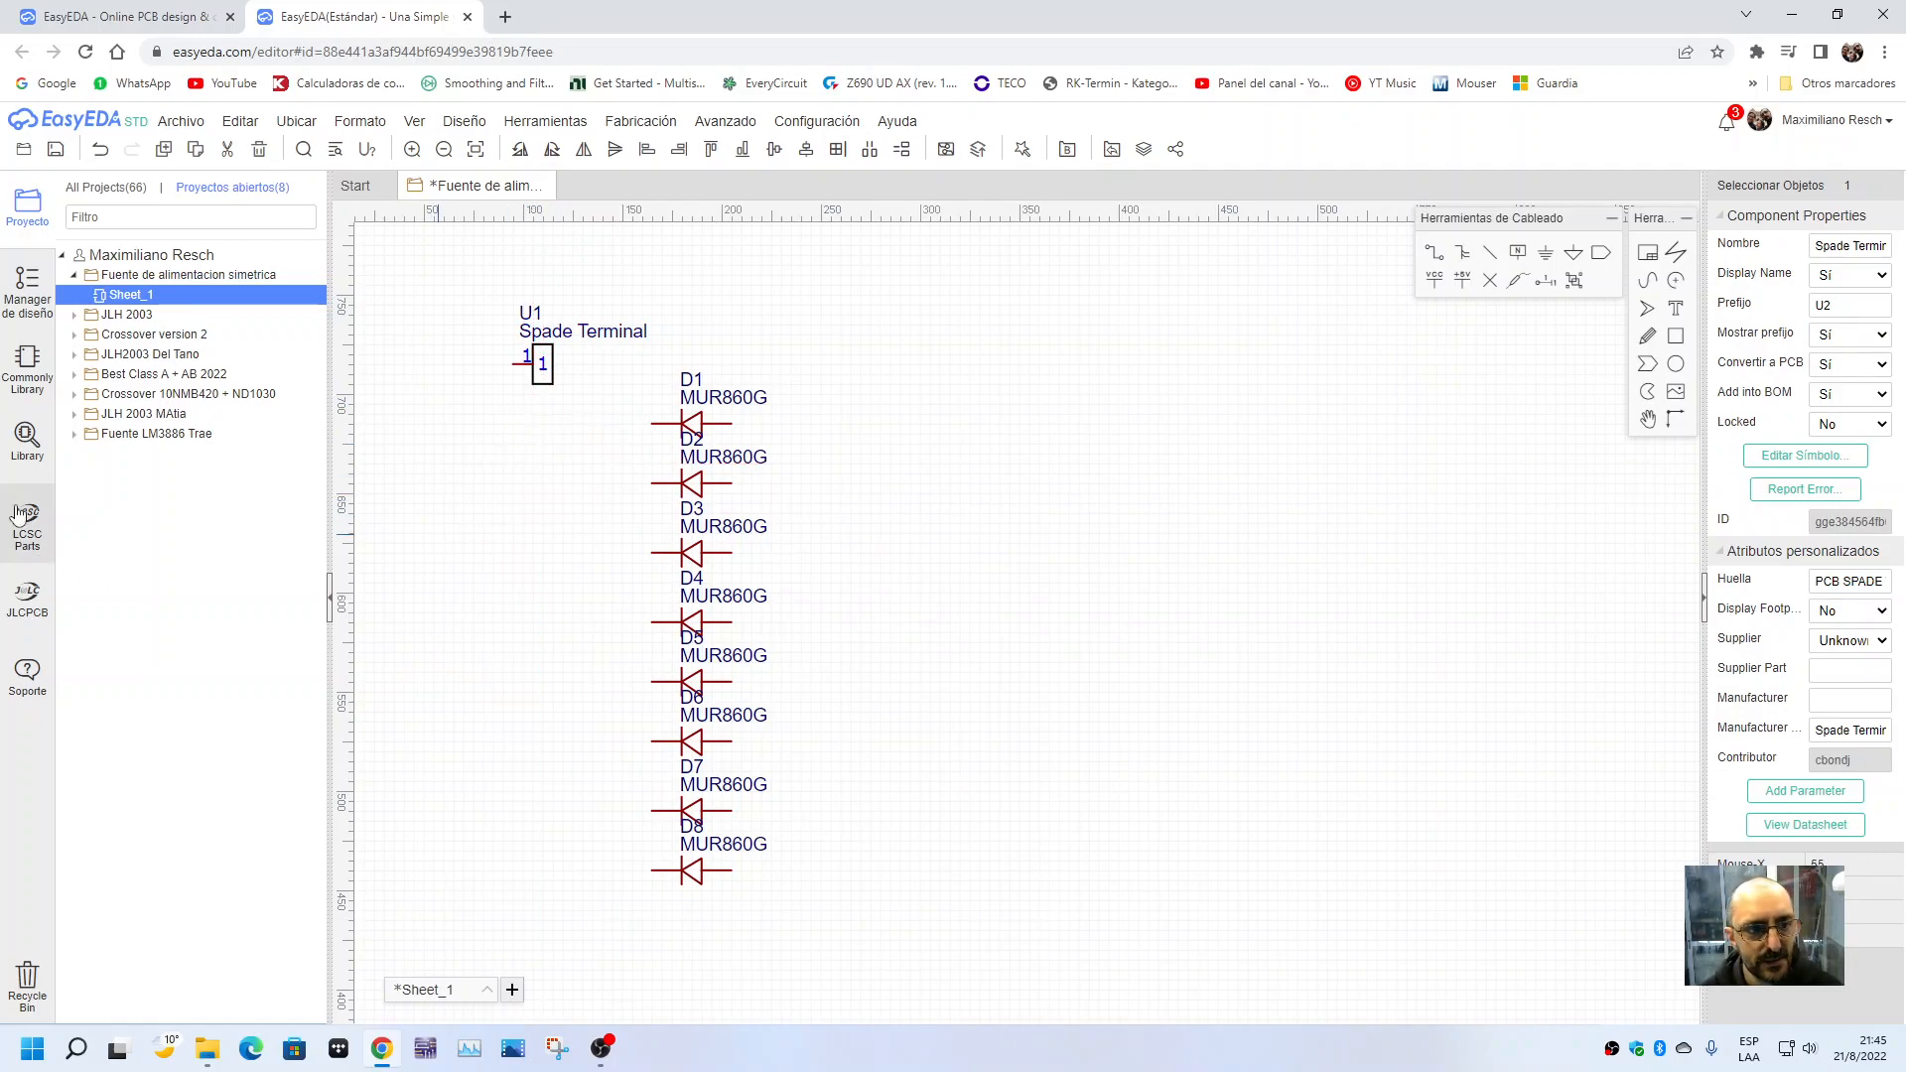
# - Search the component library for "resistor 2.2k 3w" and list the matches in the LCSC class
pyautogui.click(27, 442)
pyautogui.tripleClick(983, 348)
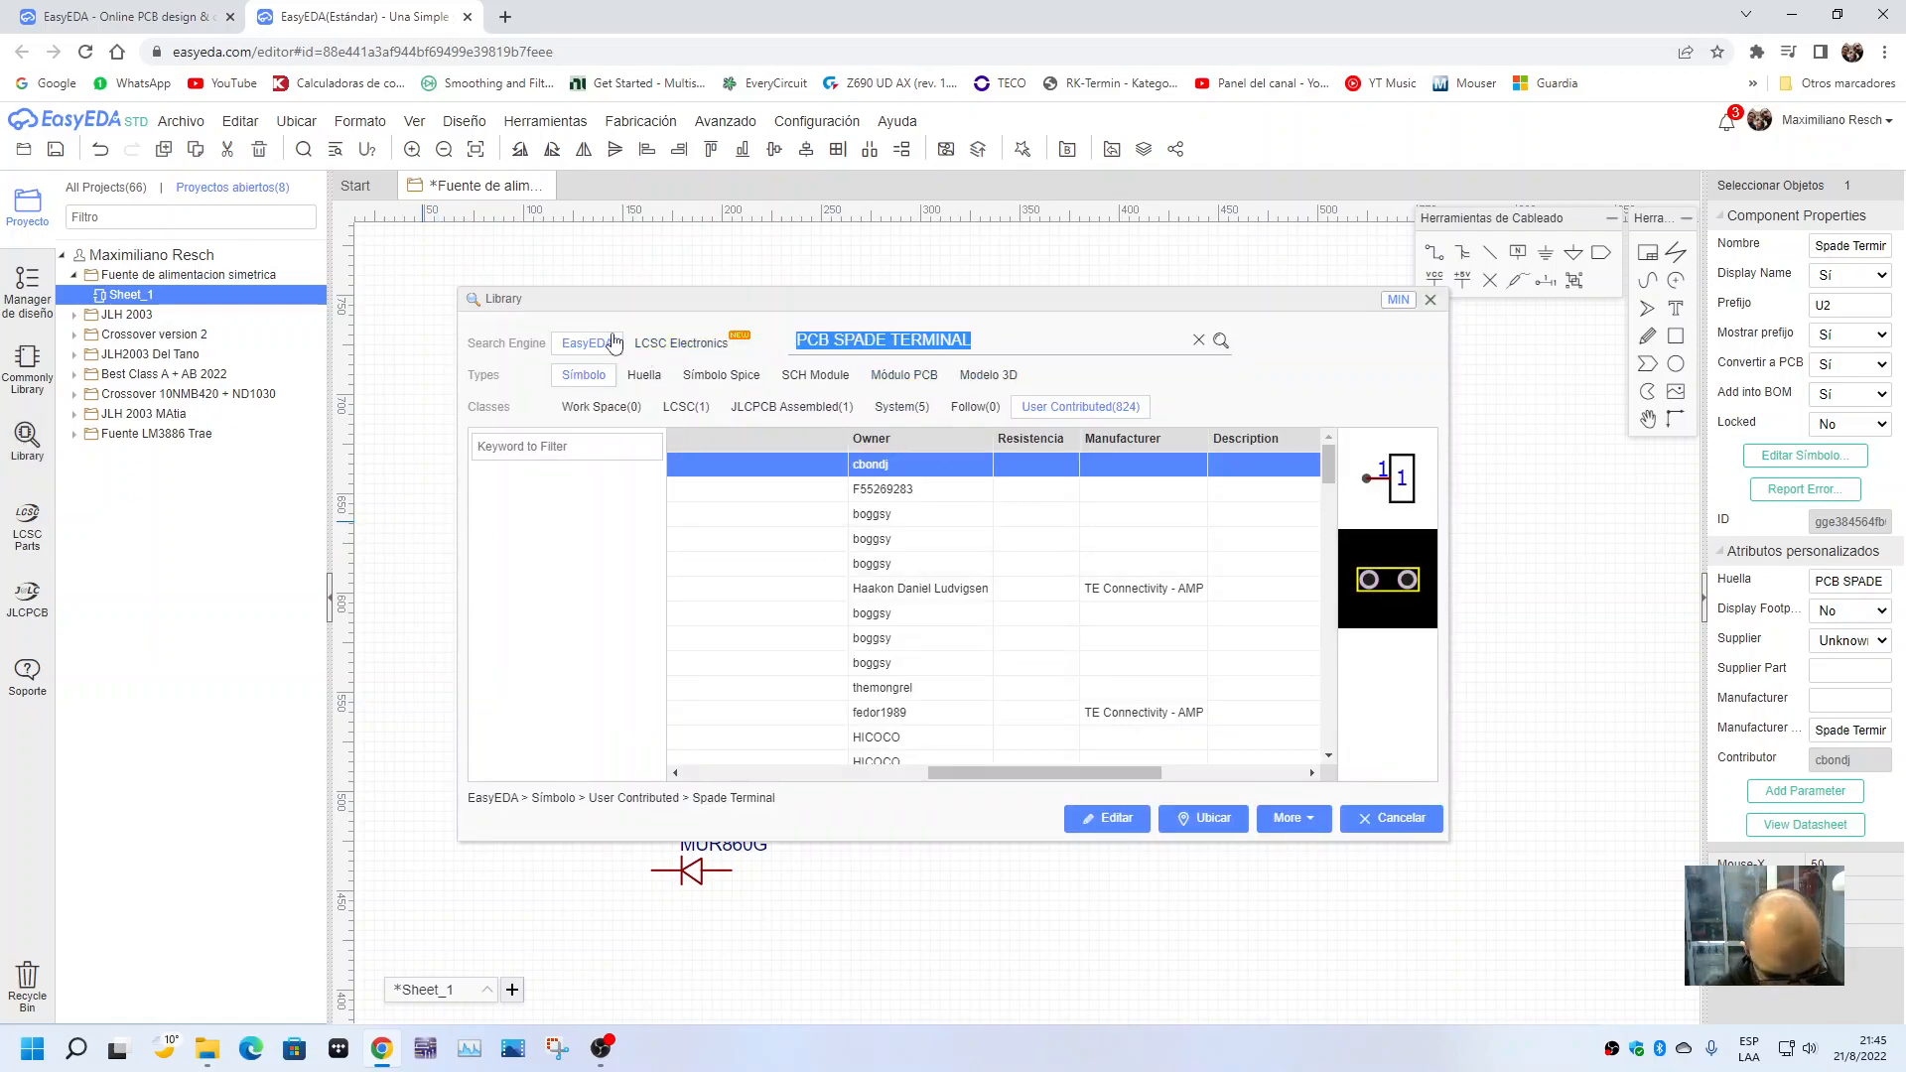
pyautogui.write('resistor 2.2k 3w')
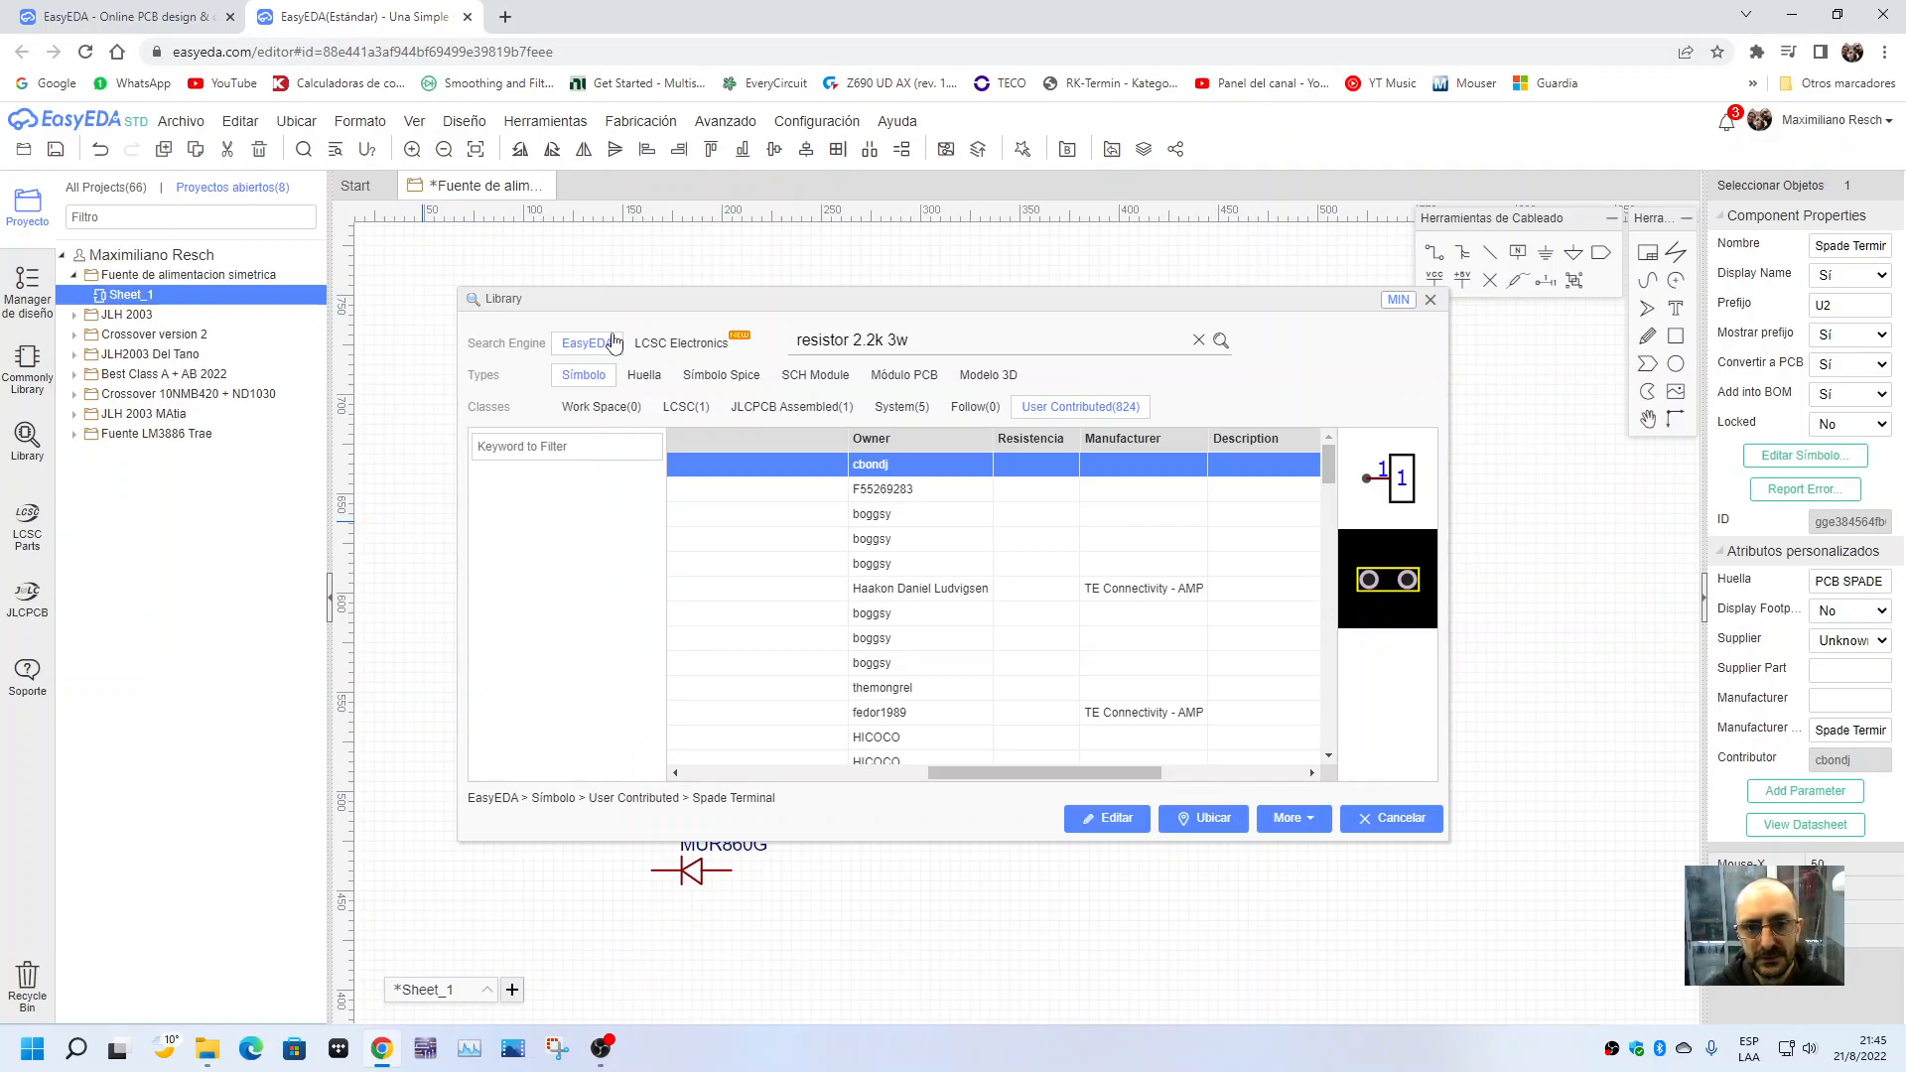
pyautogui.click(609, 343)
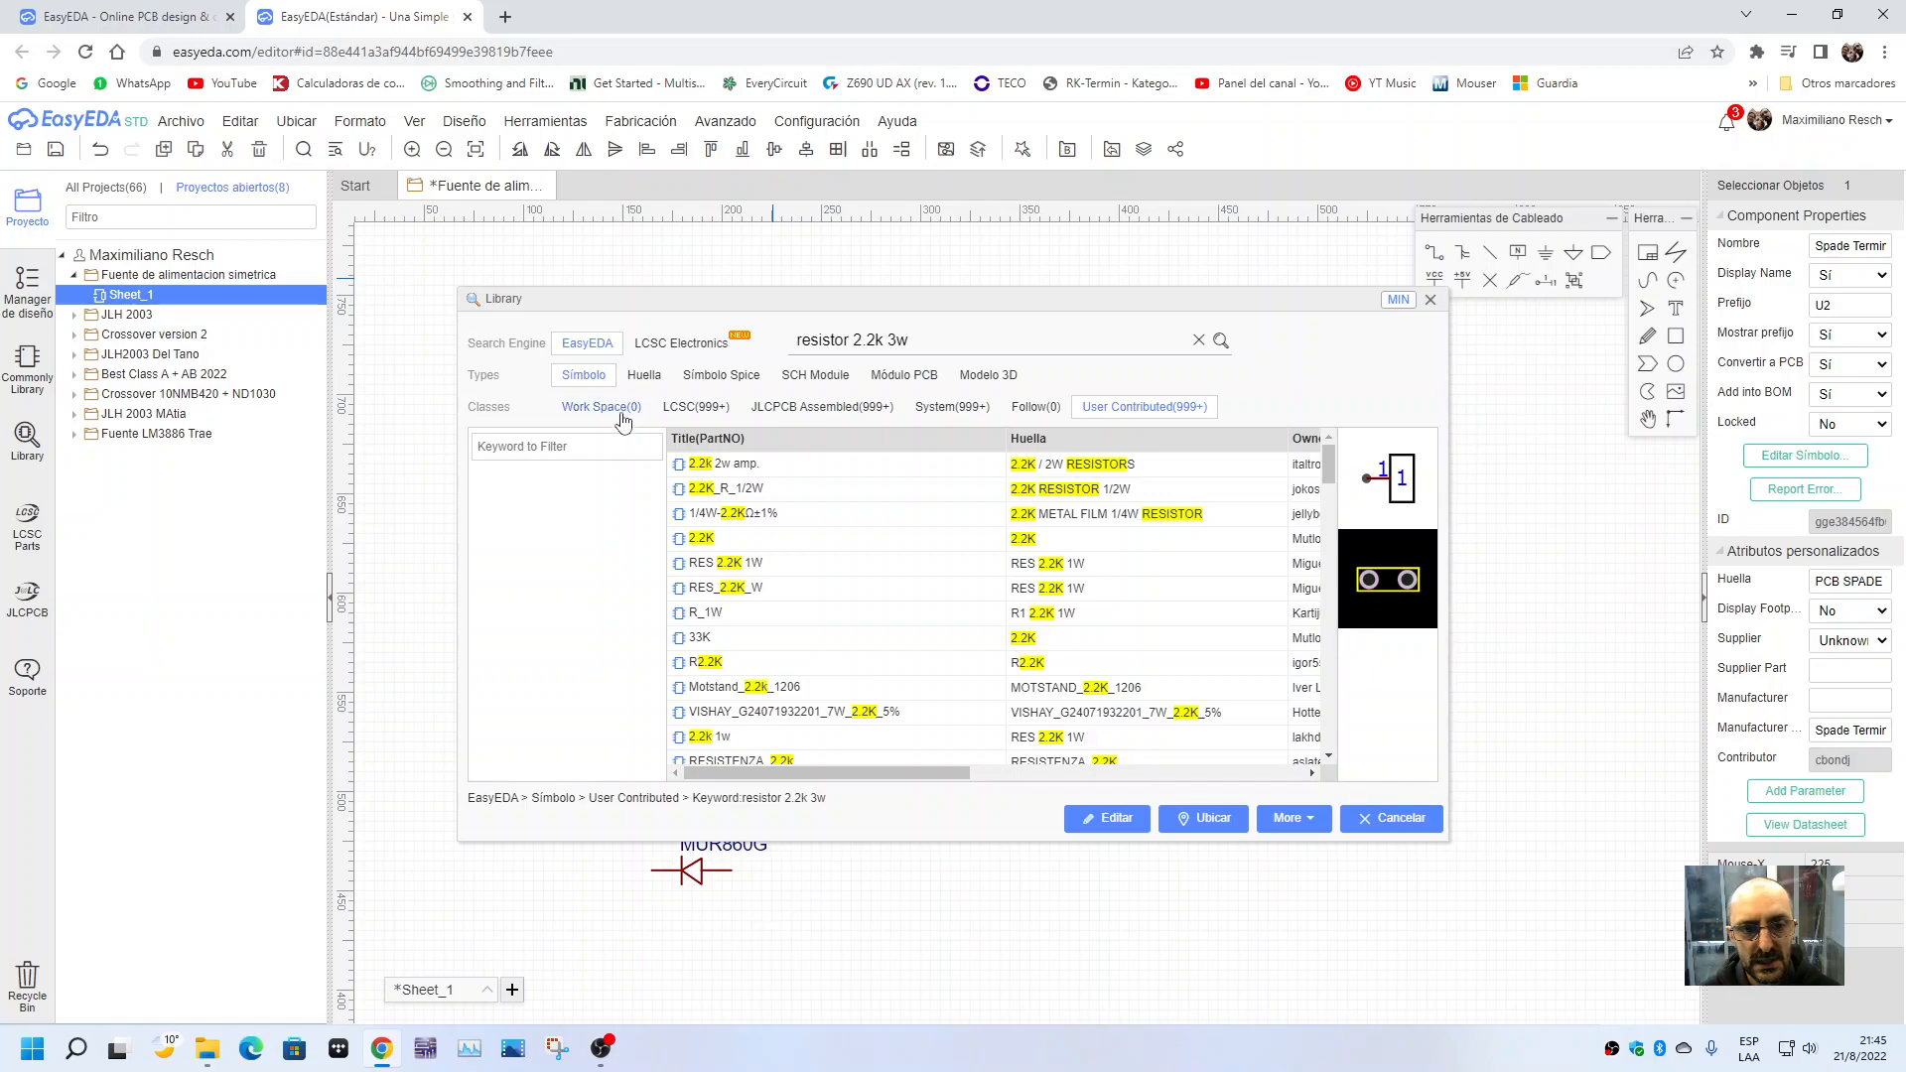
pyautogui.click(698, 407)
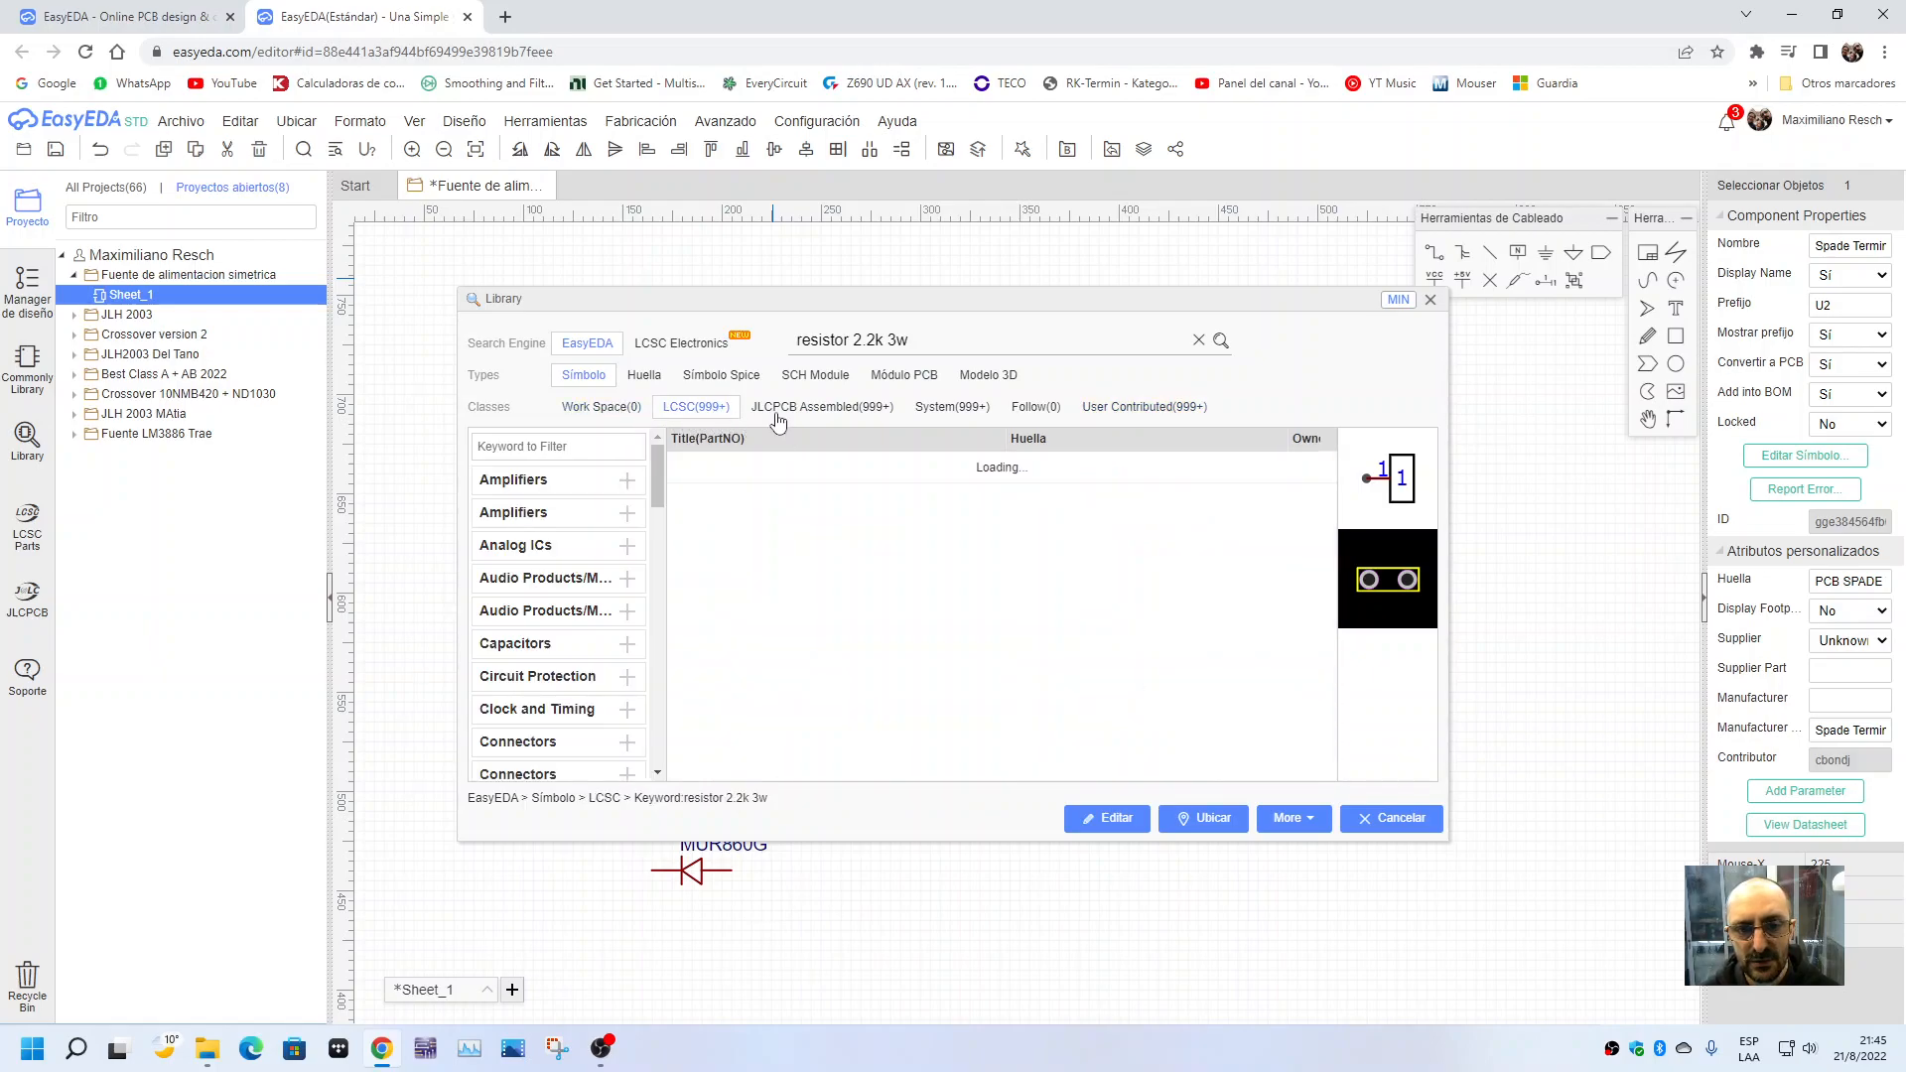
# - List the JLCPCB Assembled matches, select the MOF3WS-2.2KΩ±5% T resistor, and open its LCSC product page
pyautogui.click(812, 408)
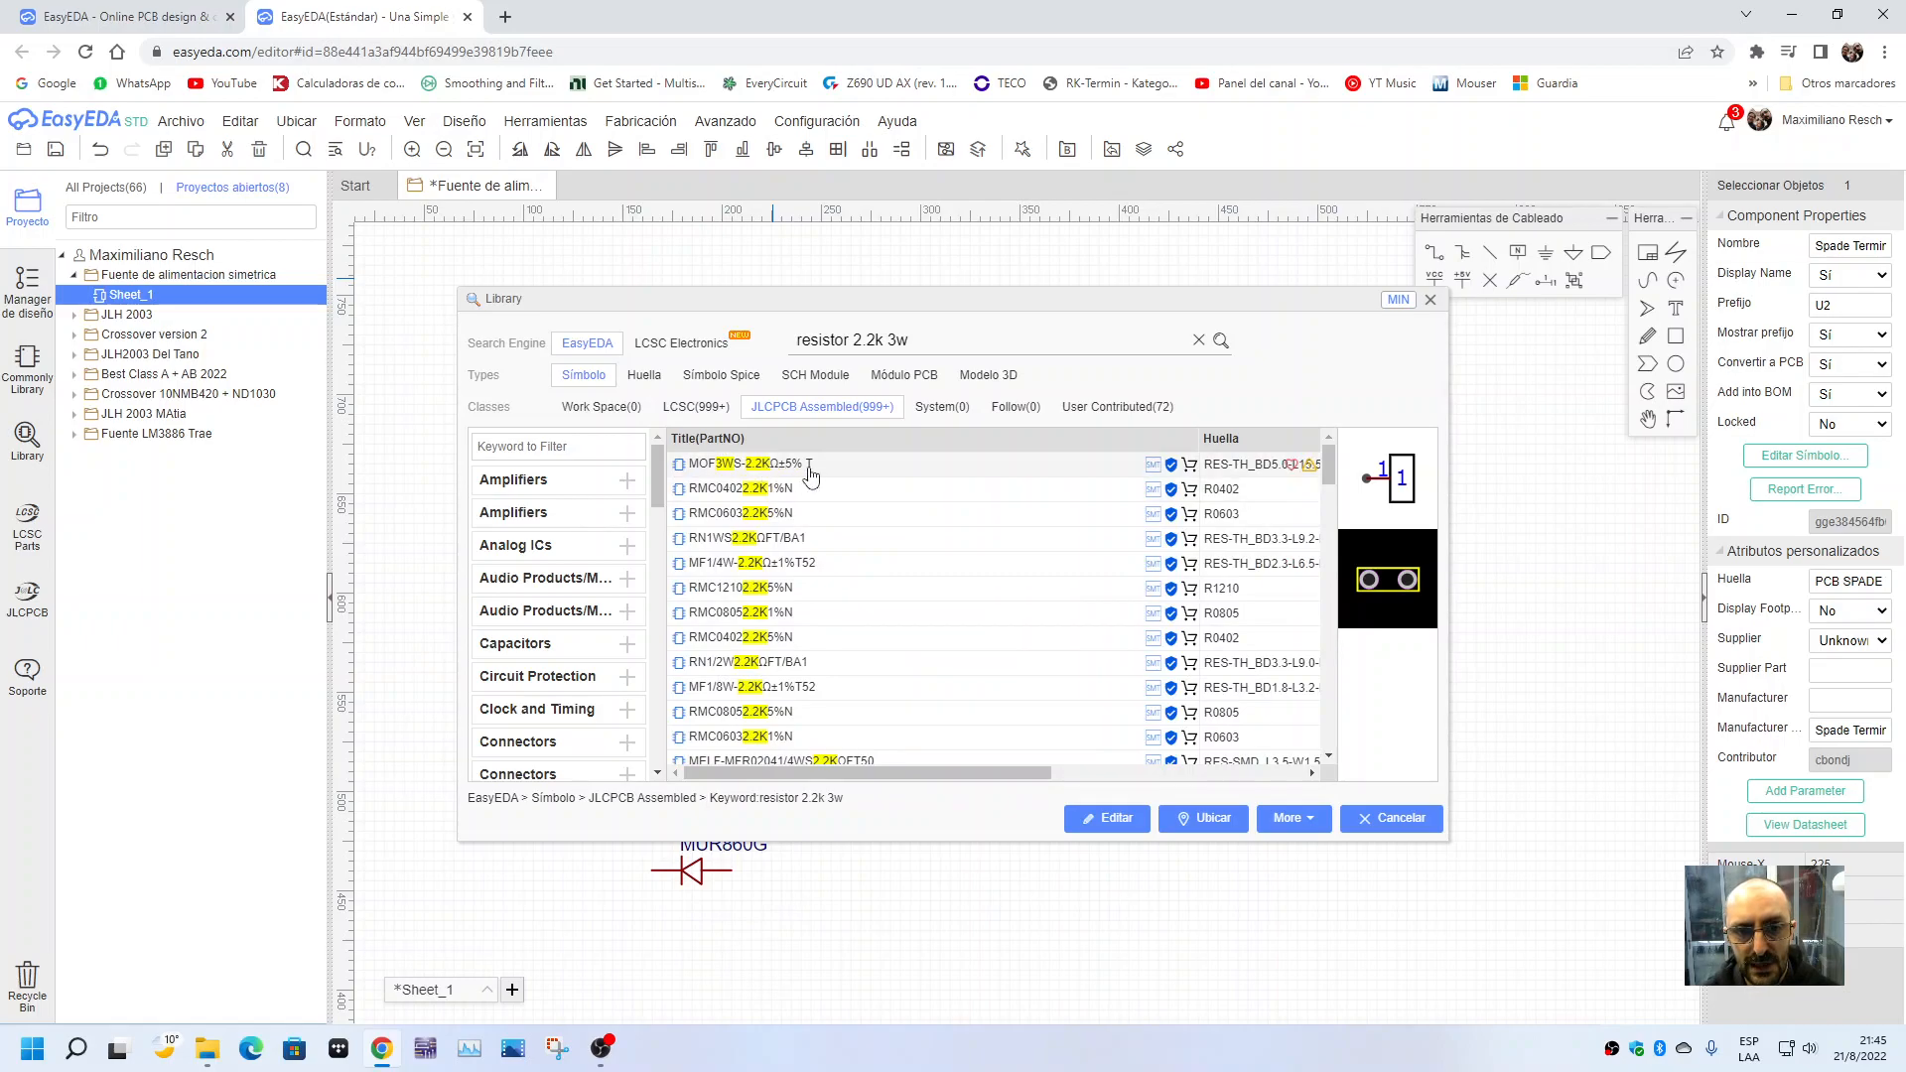
pyautogui.click(810, 467)
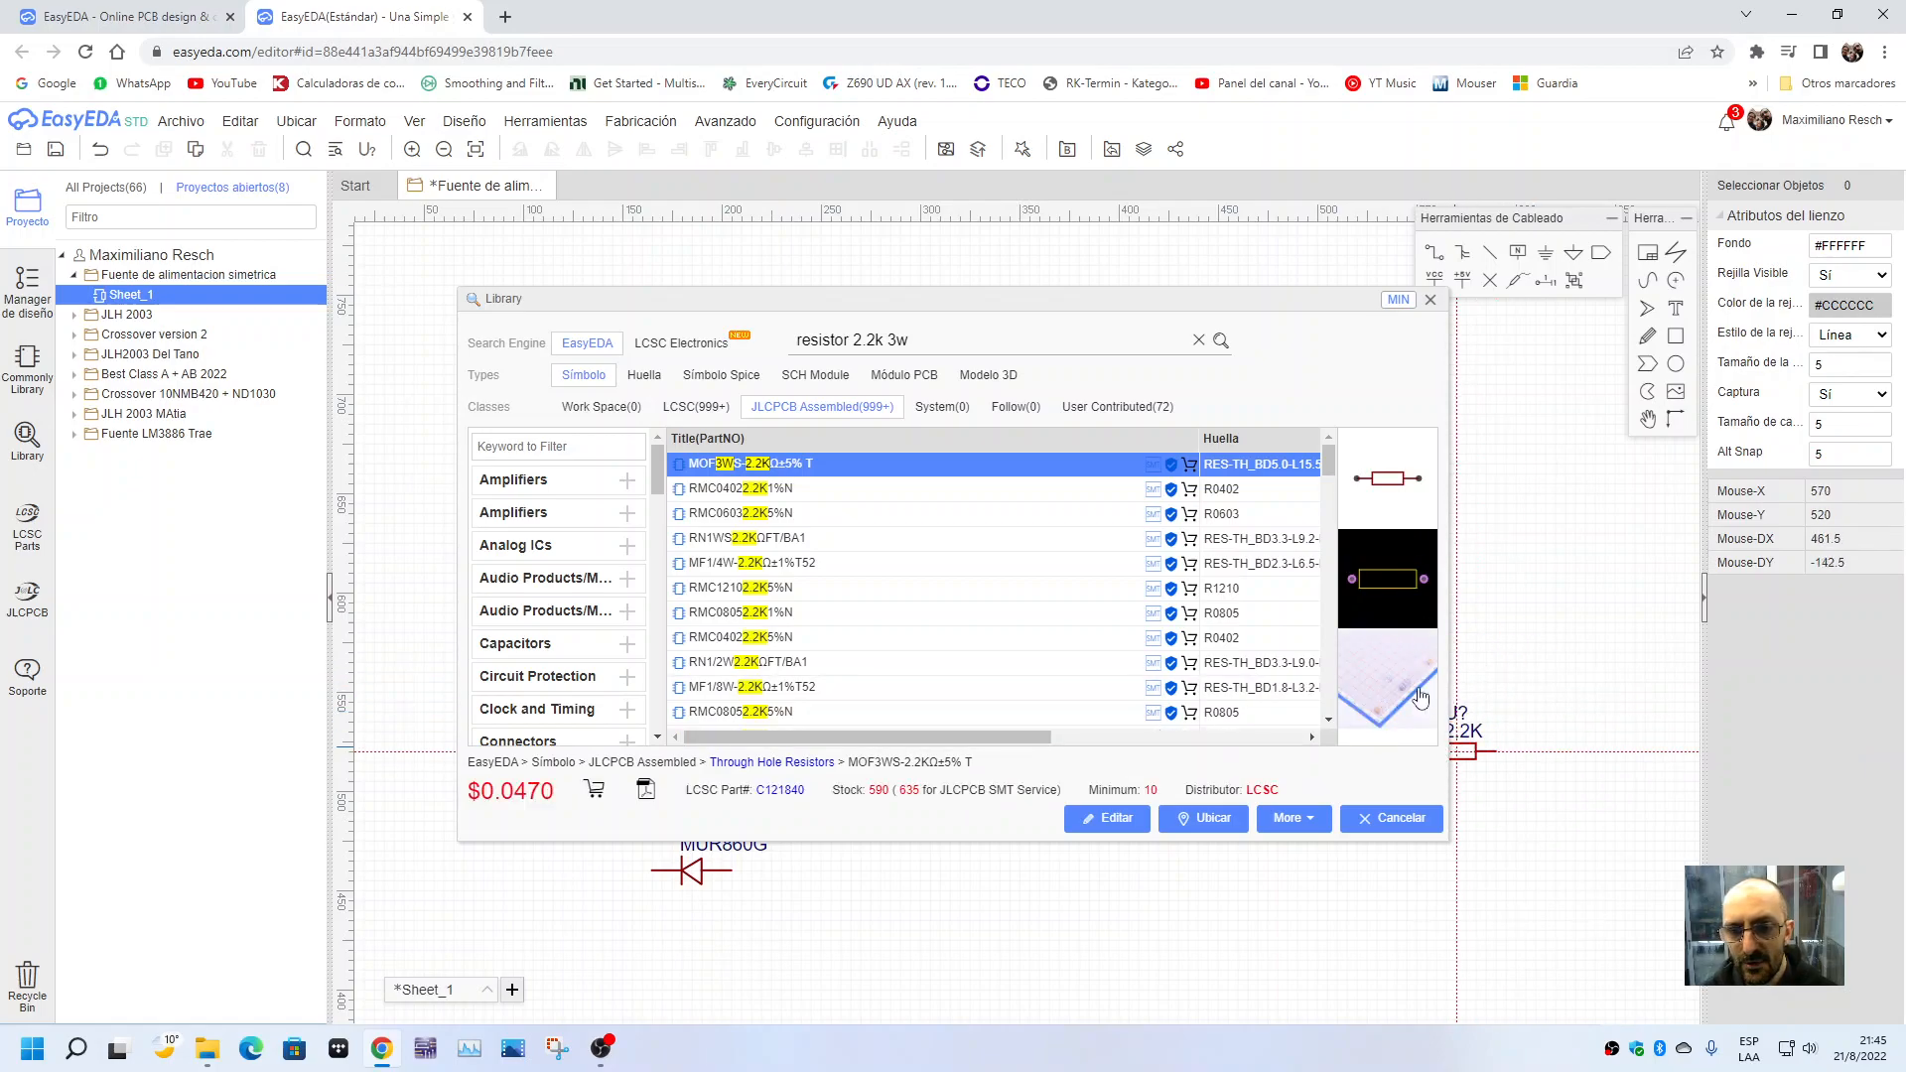
pyautogui.click(1417, 694)
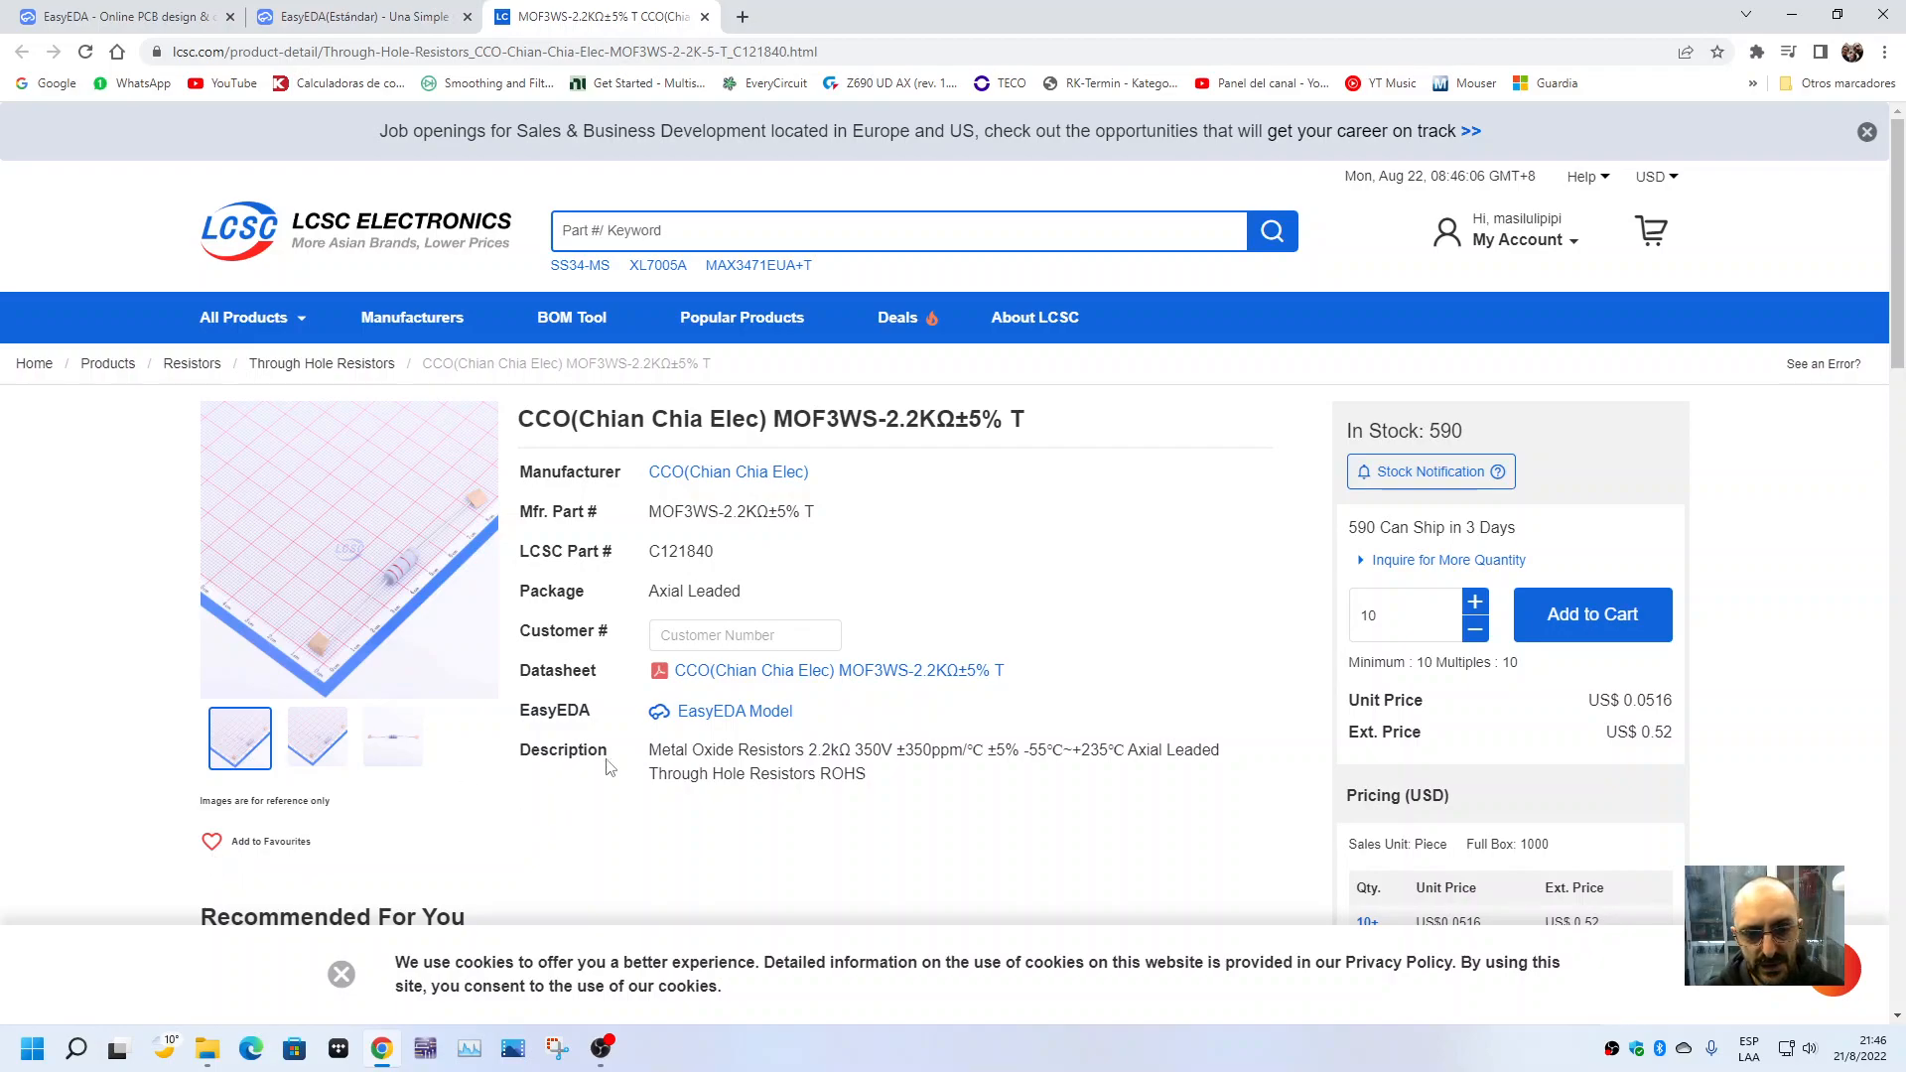
# - Open the resistor's datasheet, examine its type designation and rated power tables, and close the datasheet and product page
pyautogui.click(861, 678)
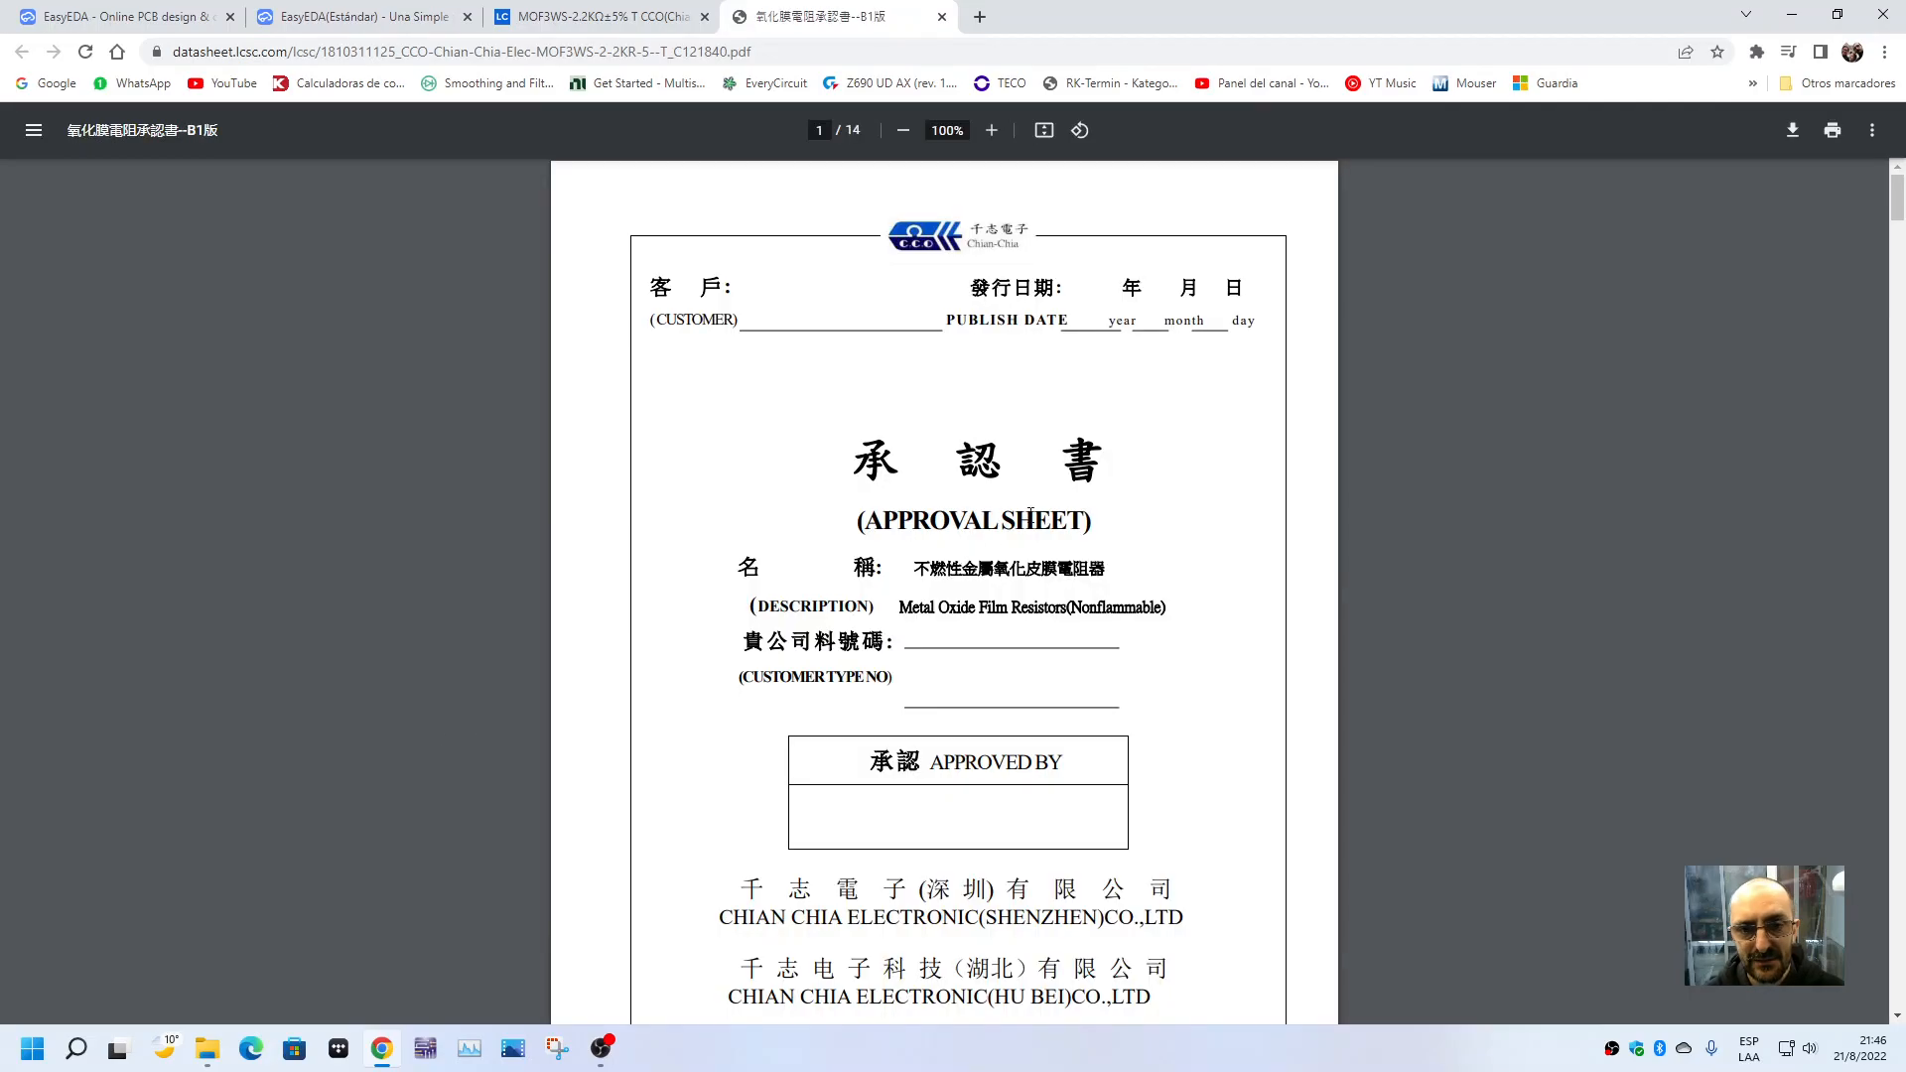
pyautogui.scroll(-15, 1200, 638)
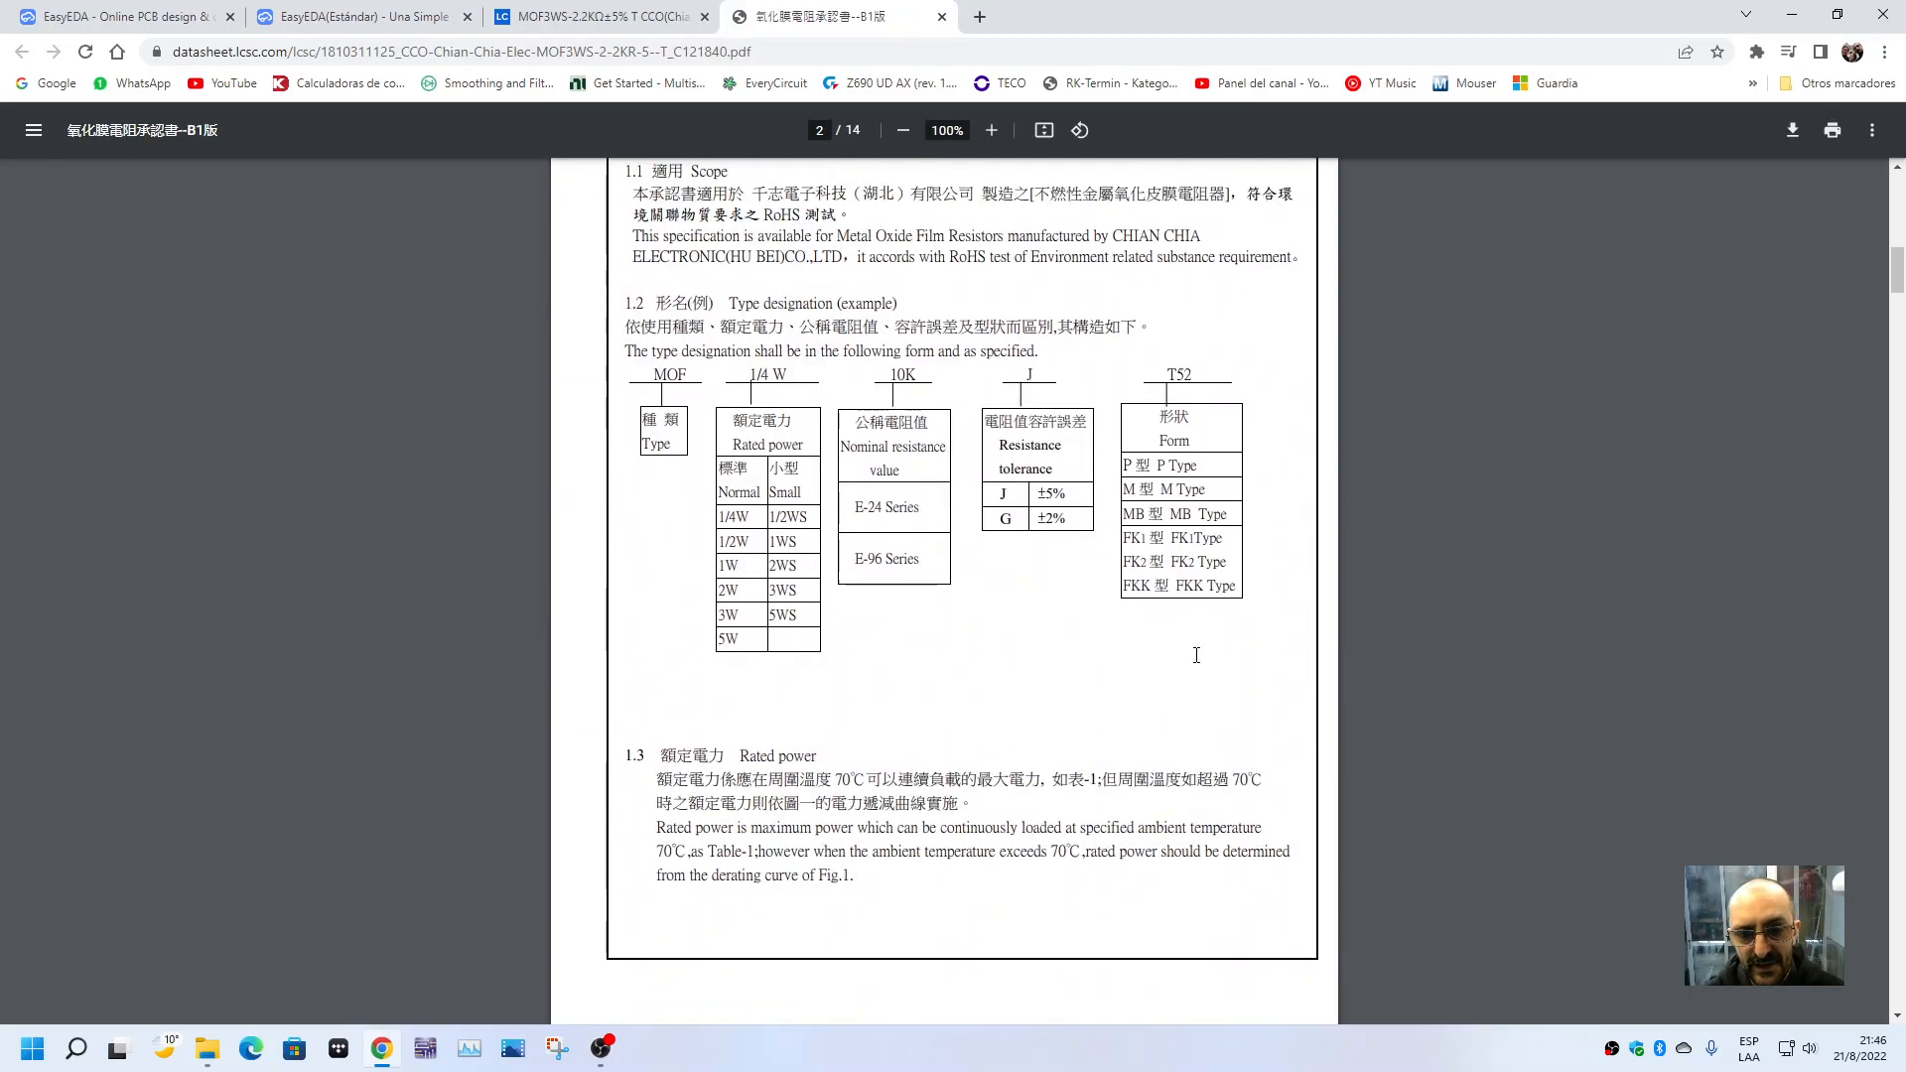
pyautogui.scroll(-7, 1200, 672)
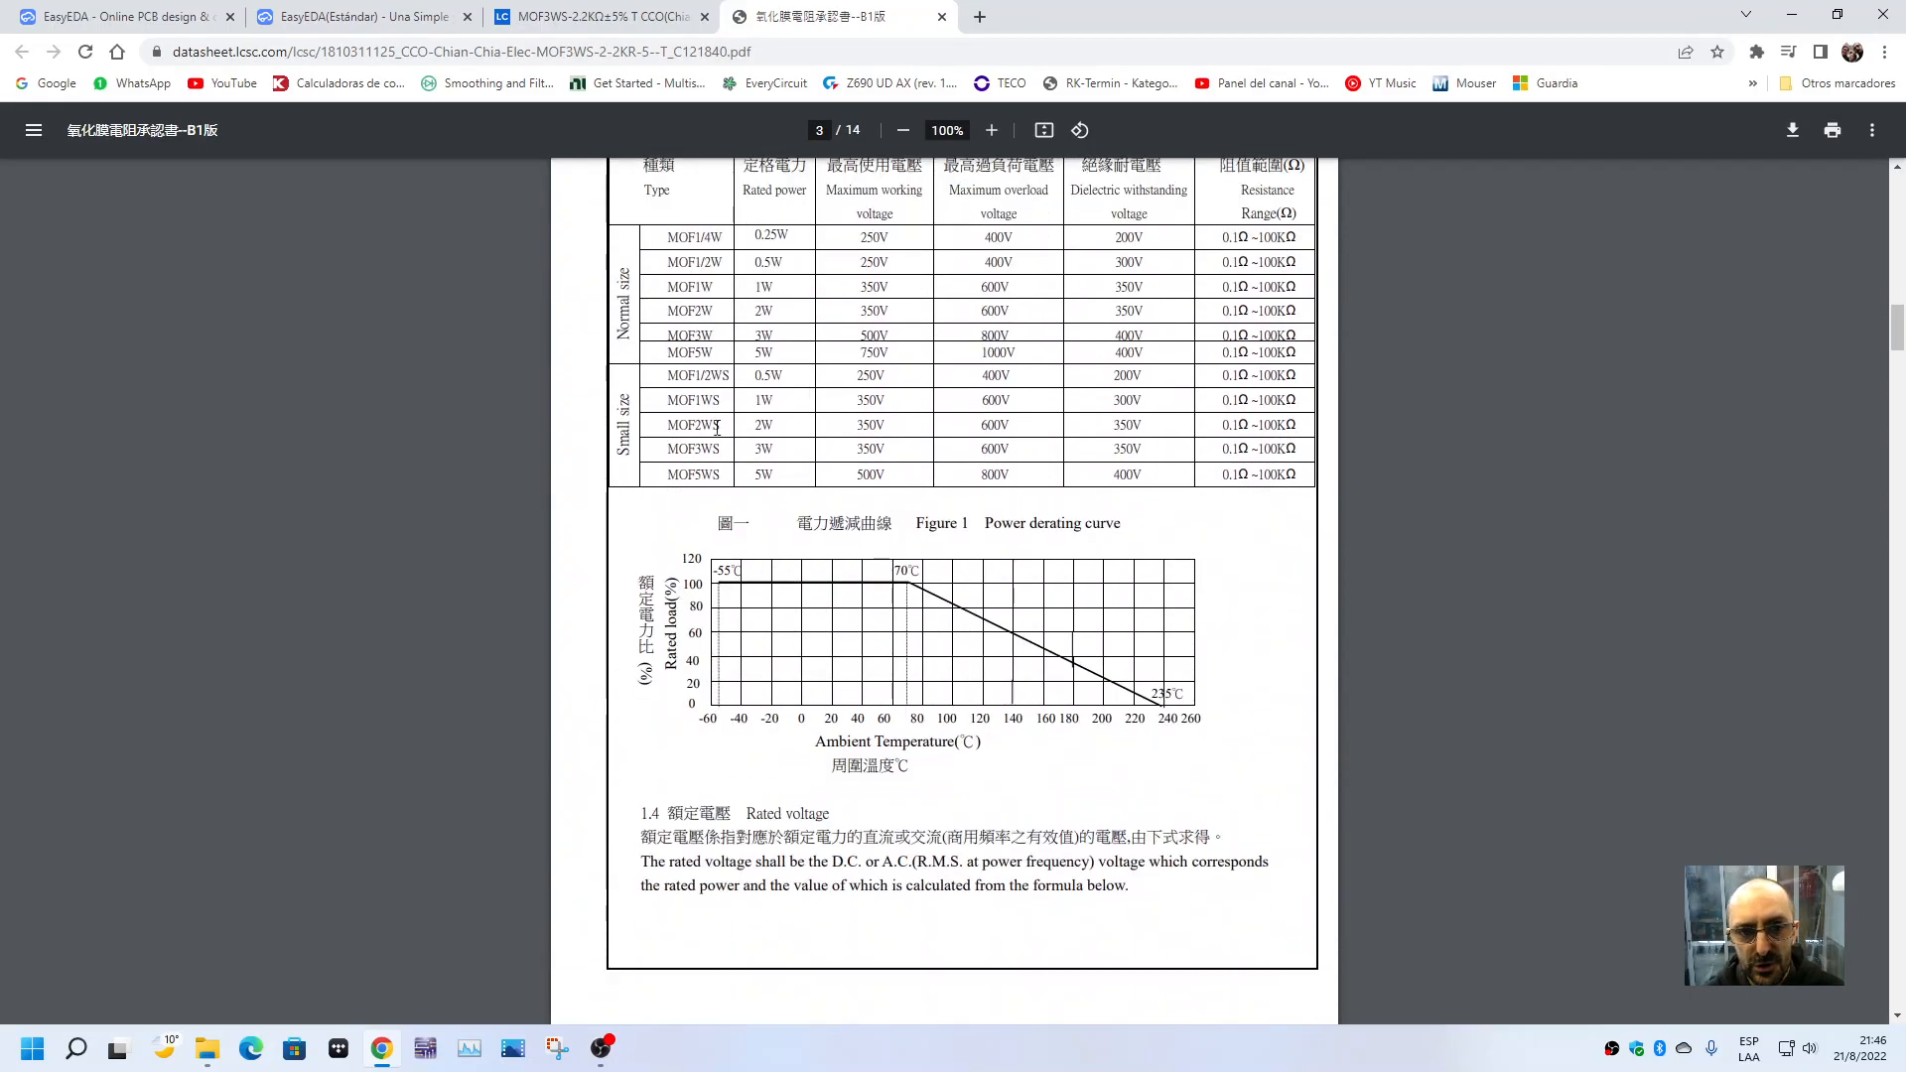
pyautogui.click(941, 17)
pyautogui.moveTo(311, 553)
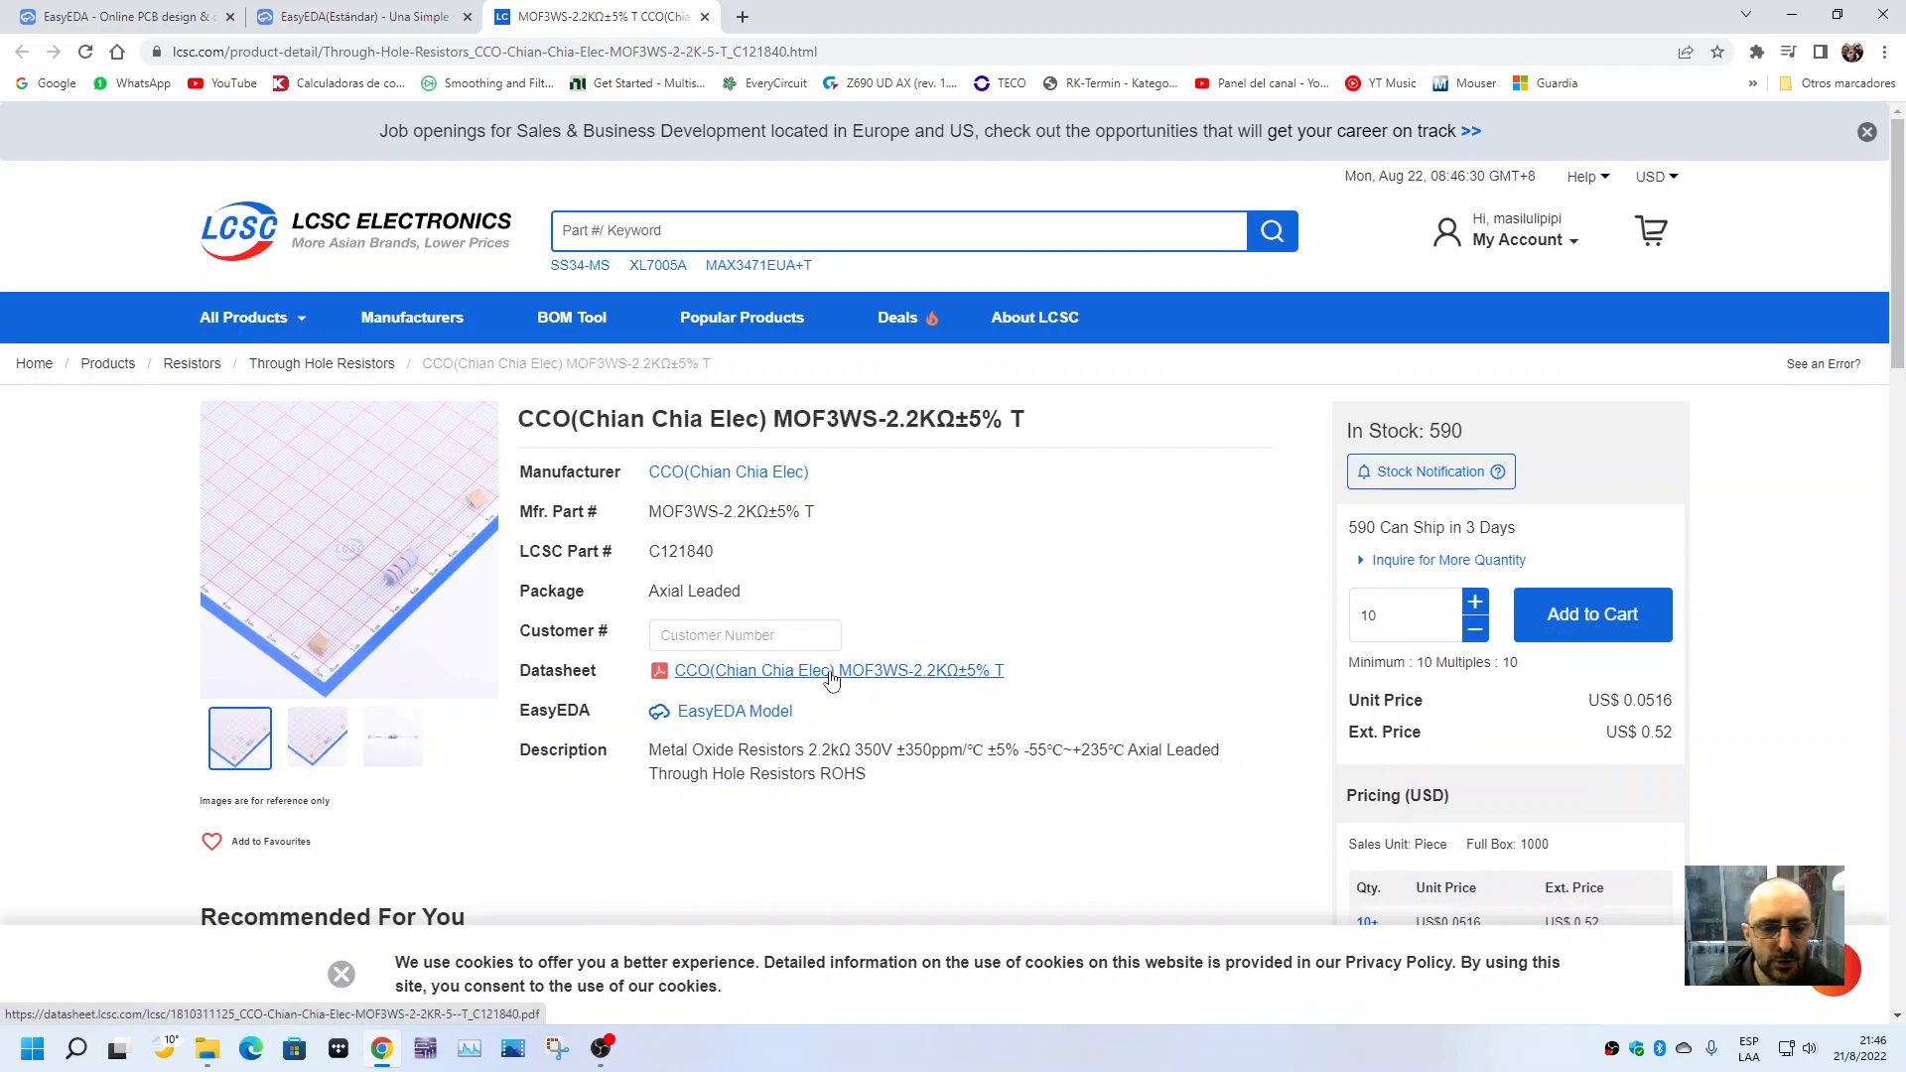
pyautogui.click(705, 17)
# - Place two MOF3WS 2.2K resistors one below the other on the schematic, above and to the right of diode D1
pyautogui.click(725, 120)
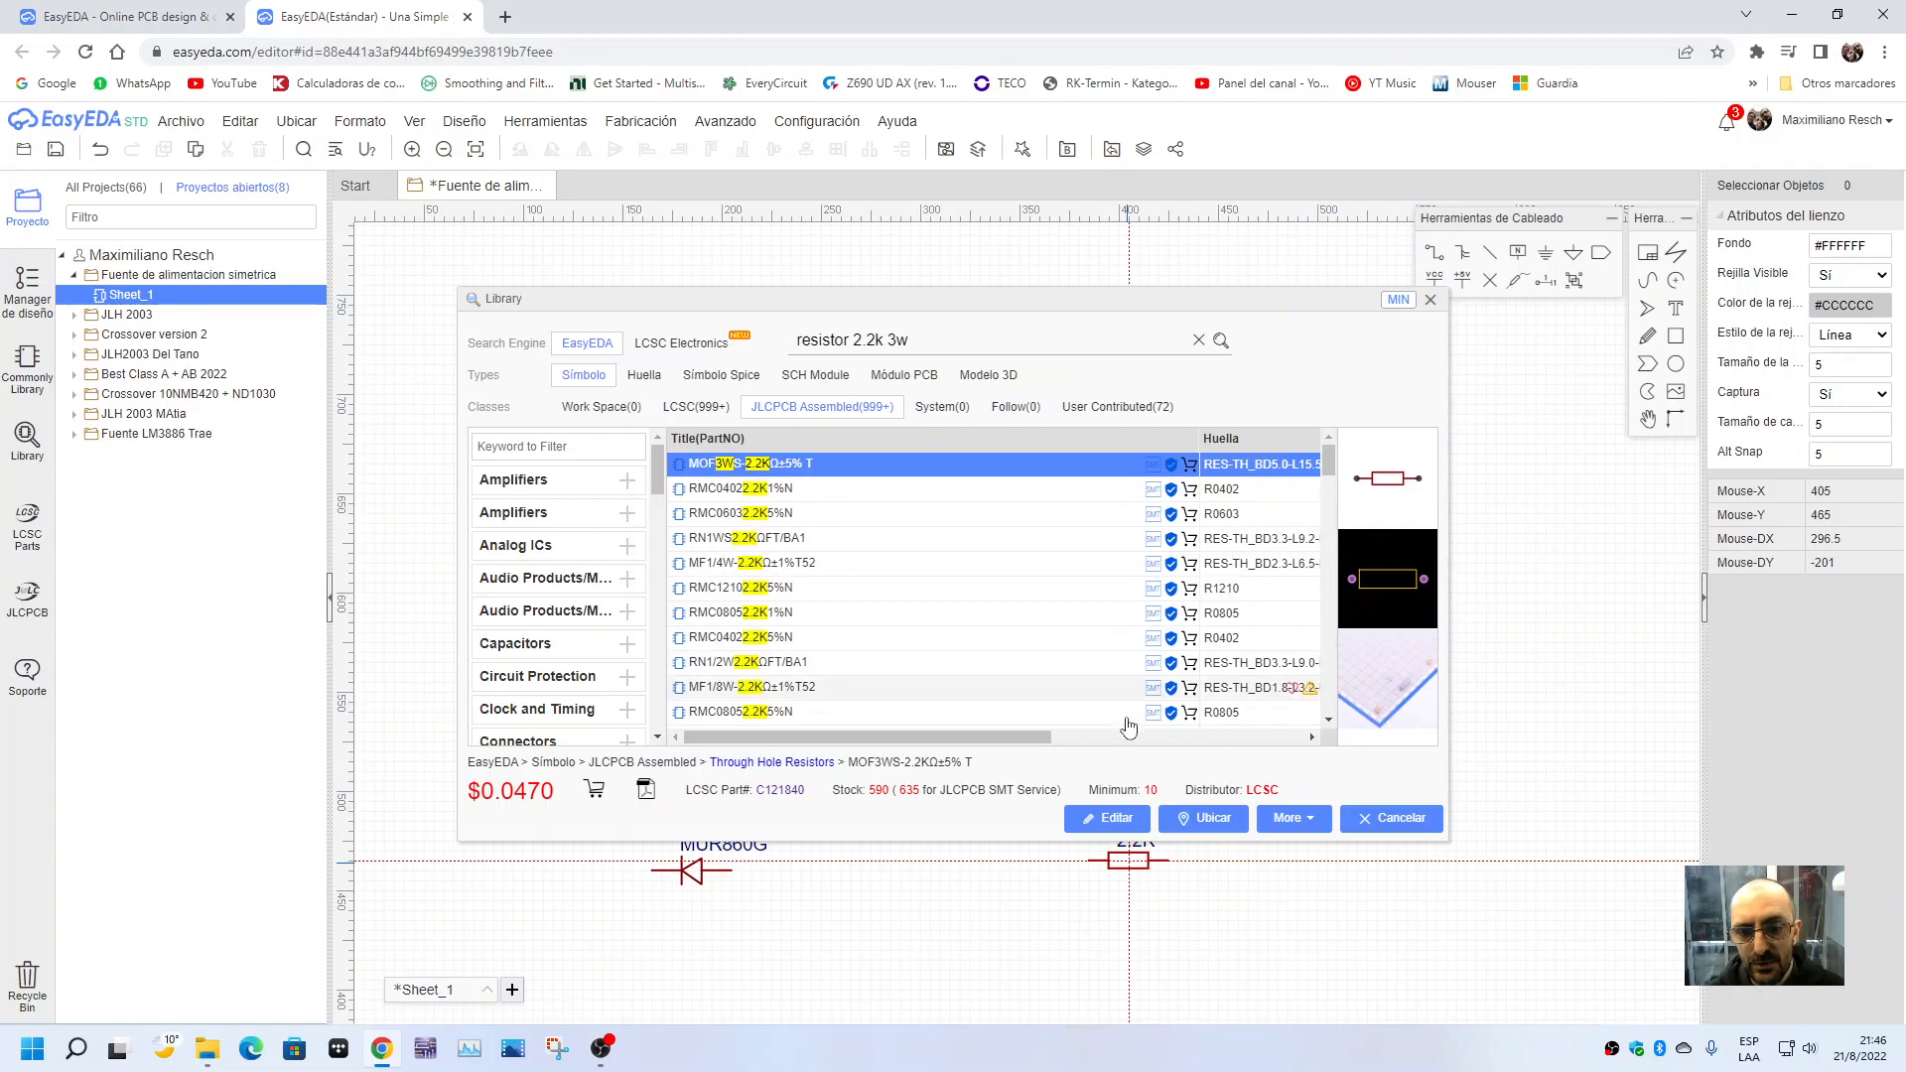
pyautogui.click(1203, 817)
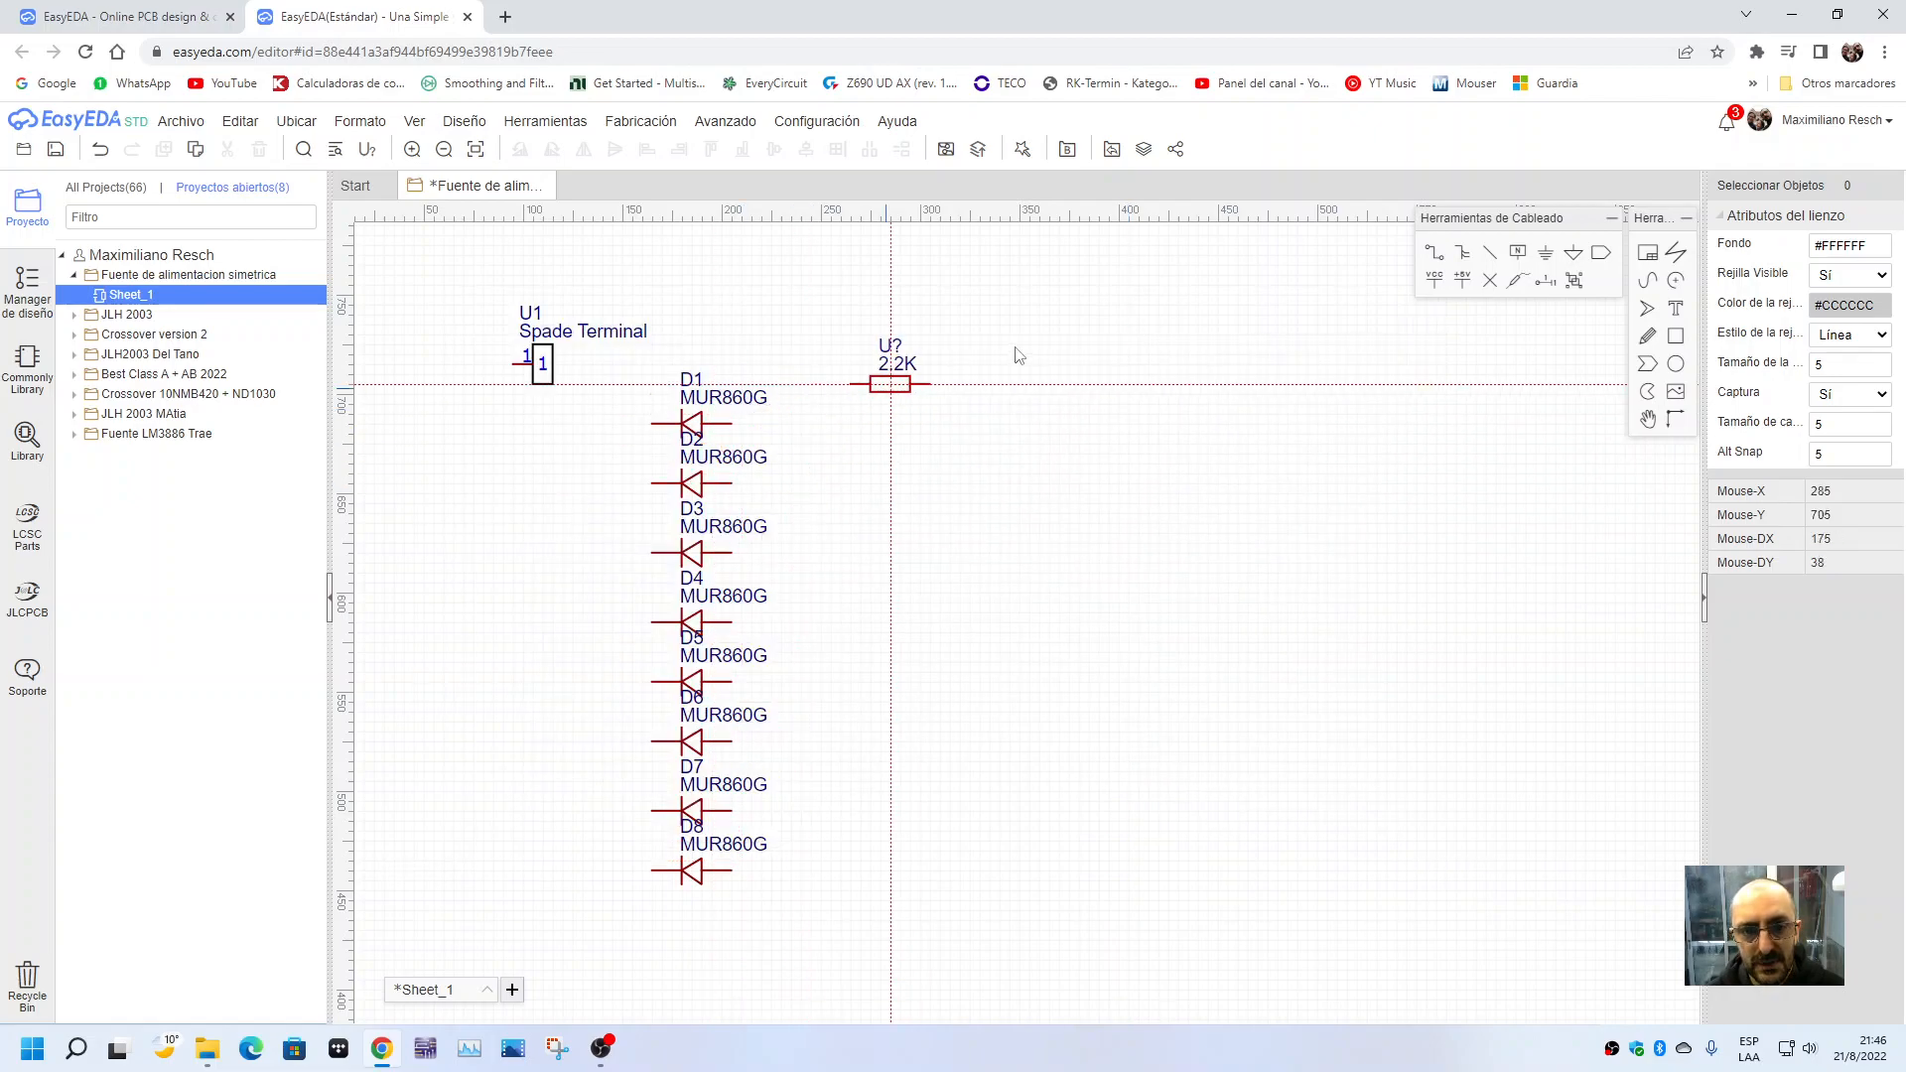
pyautogui.click(977, 340)
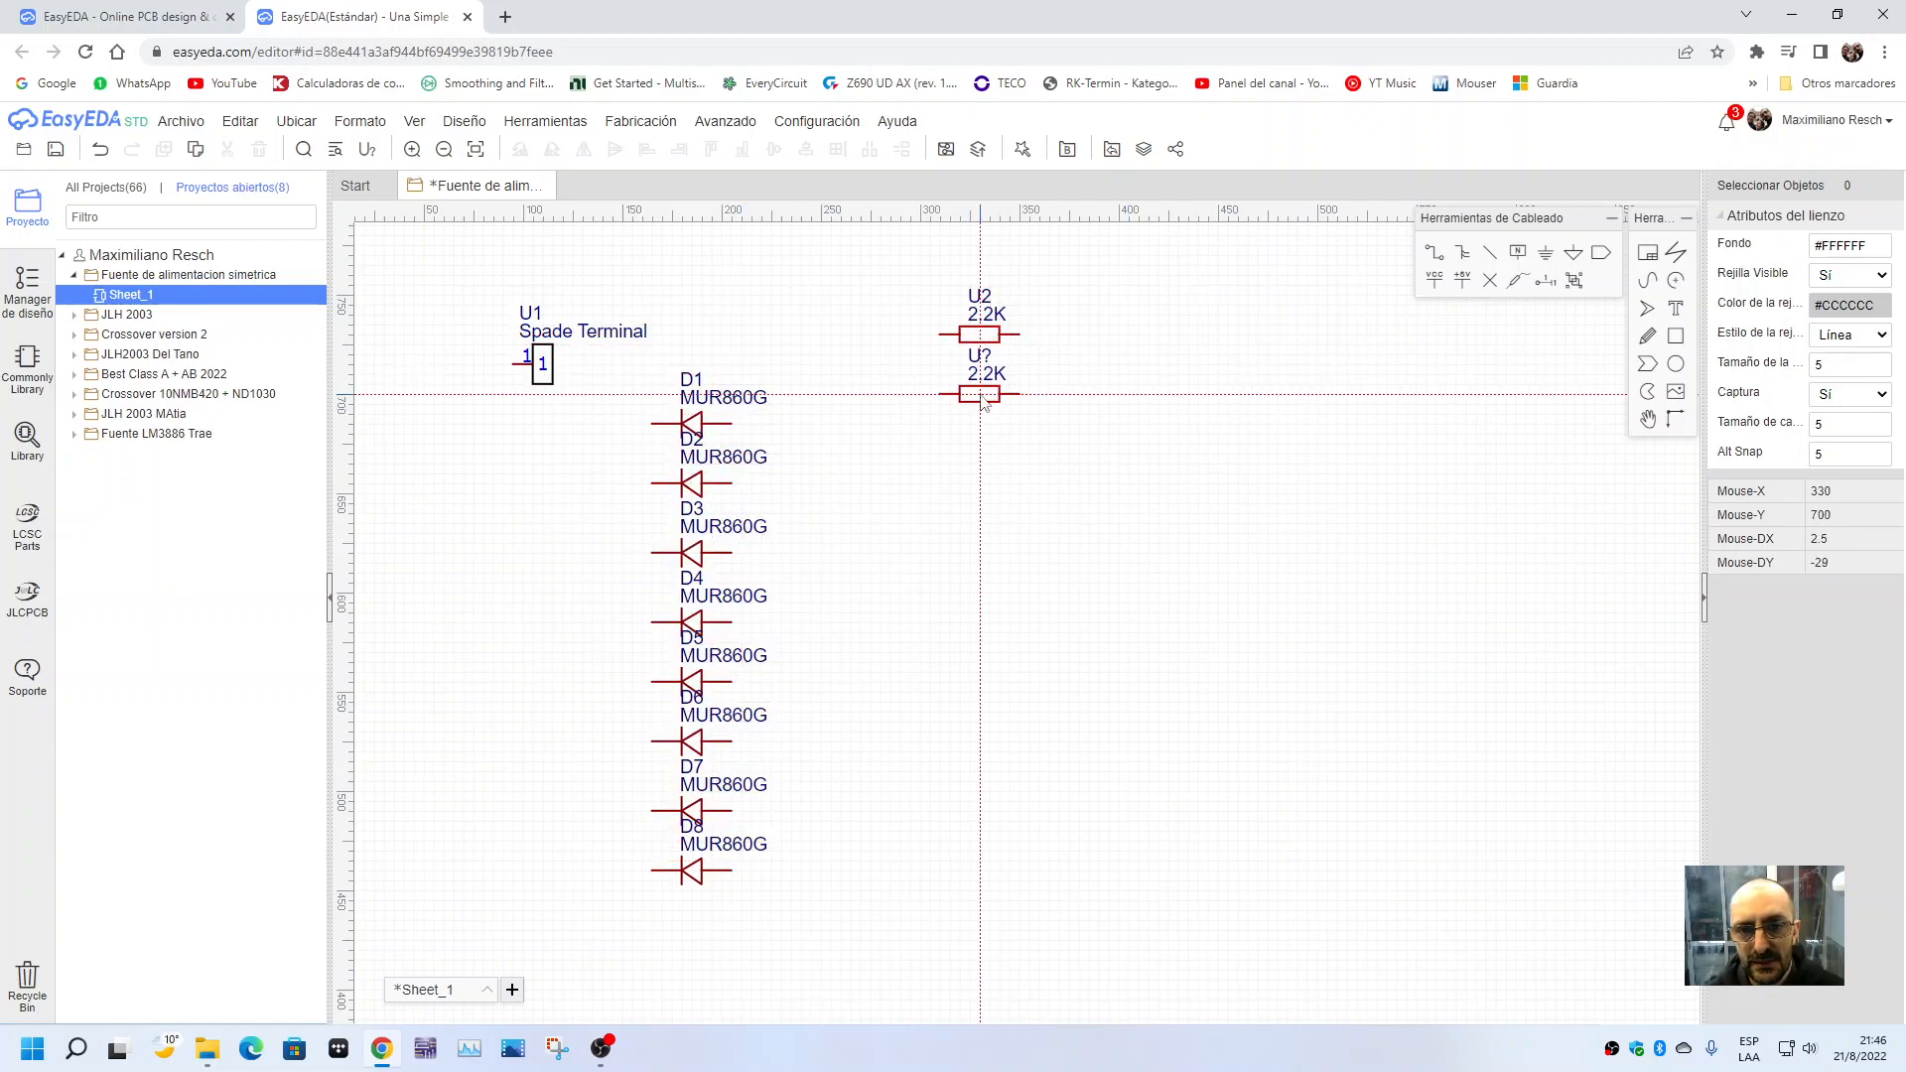
pyautogui.click(988, 408)
pyautogui.press('Escape')
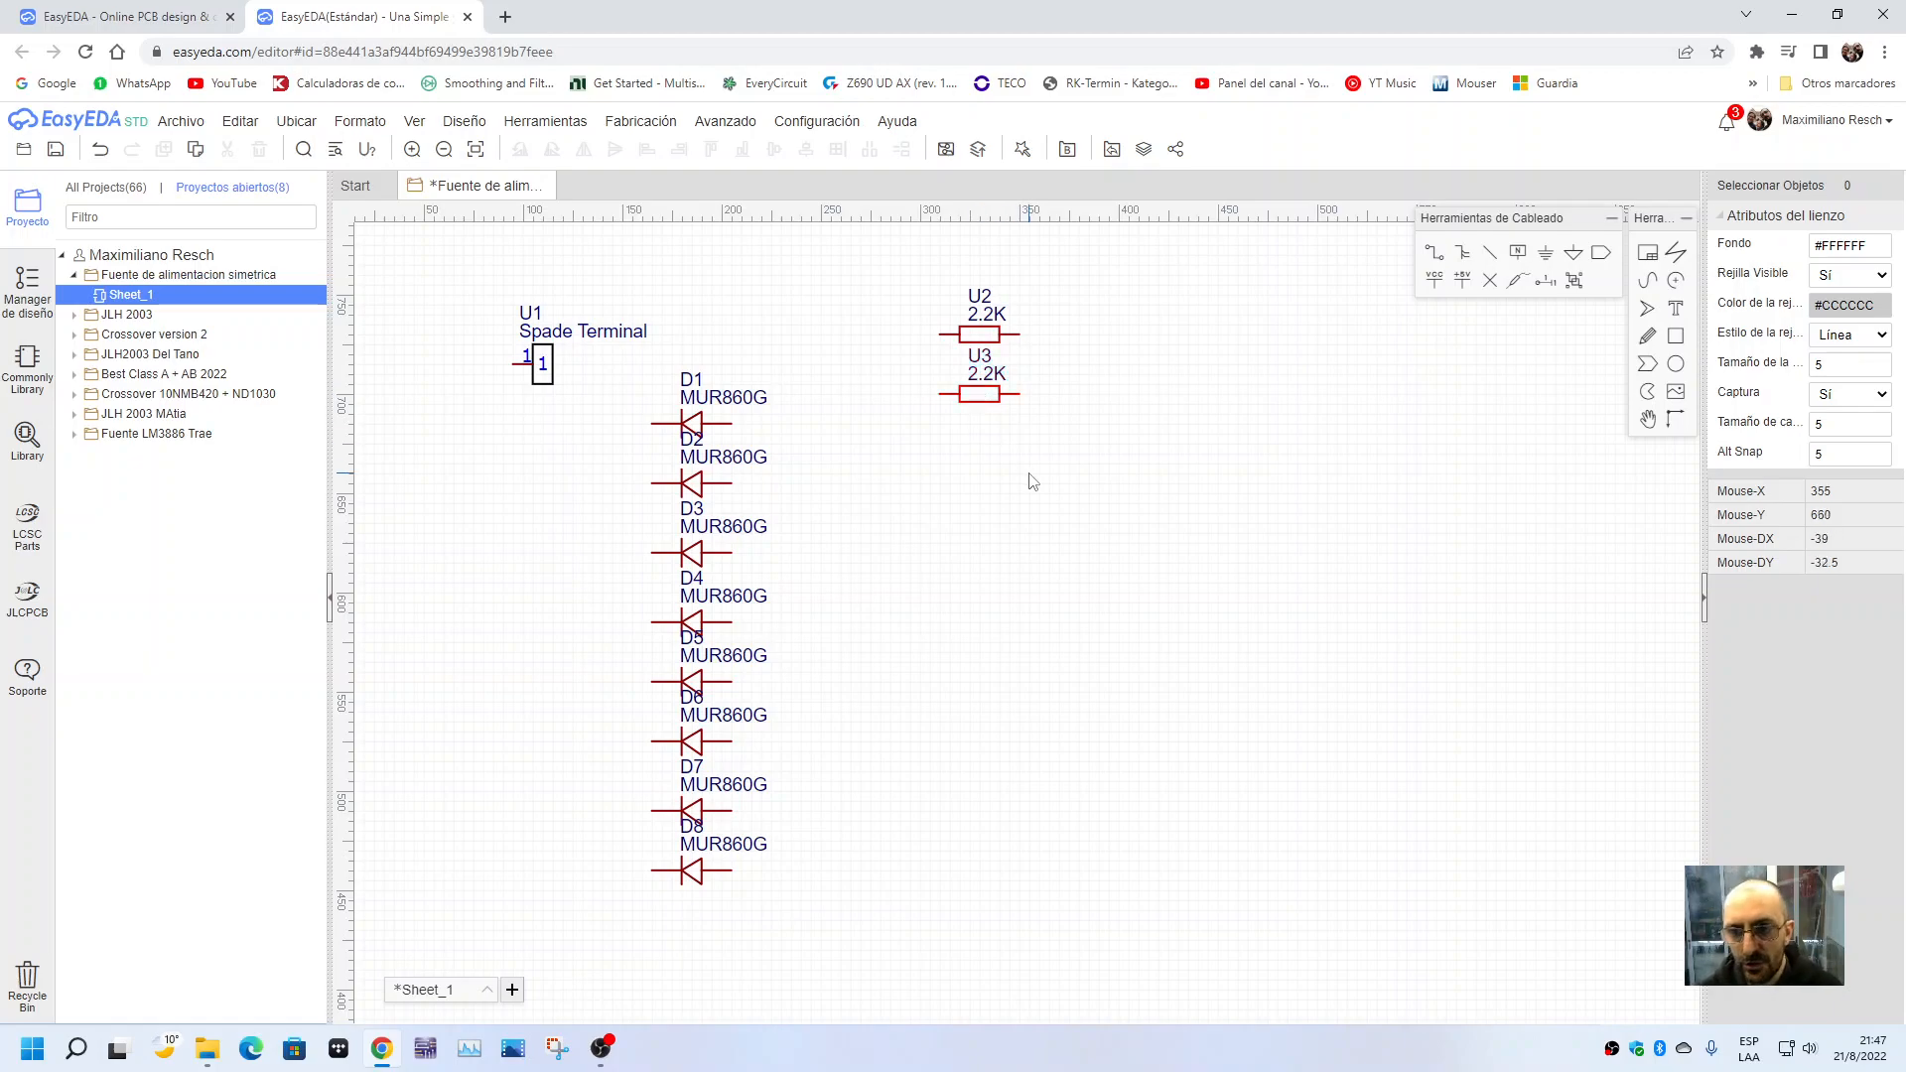
# - Reposition diode D1, the Spade Terminal and both 2.2K resistors so they sit closer together, and save the schematic
pyautogui.moveTo(692, 423)
pyautogui.mouseDown()
pyautogui.moveTo(694, 401)
pyautogui.moveTo(709, 413)
pyautogui.mouseUp()
pyautogui.moveTo(552, 375); pyautogui.dragTo(542, 395)
pyautogui.moveTo(1011, 335); pyautogui.dragTo(881, 366)
pyautogui.moveTo(996, 397); pyautogui.dragTo(876, 446)
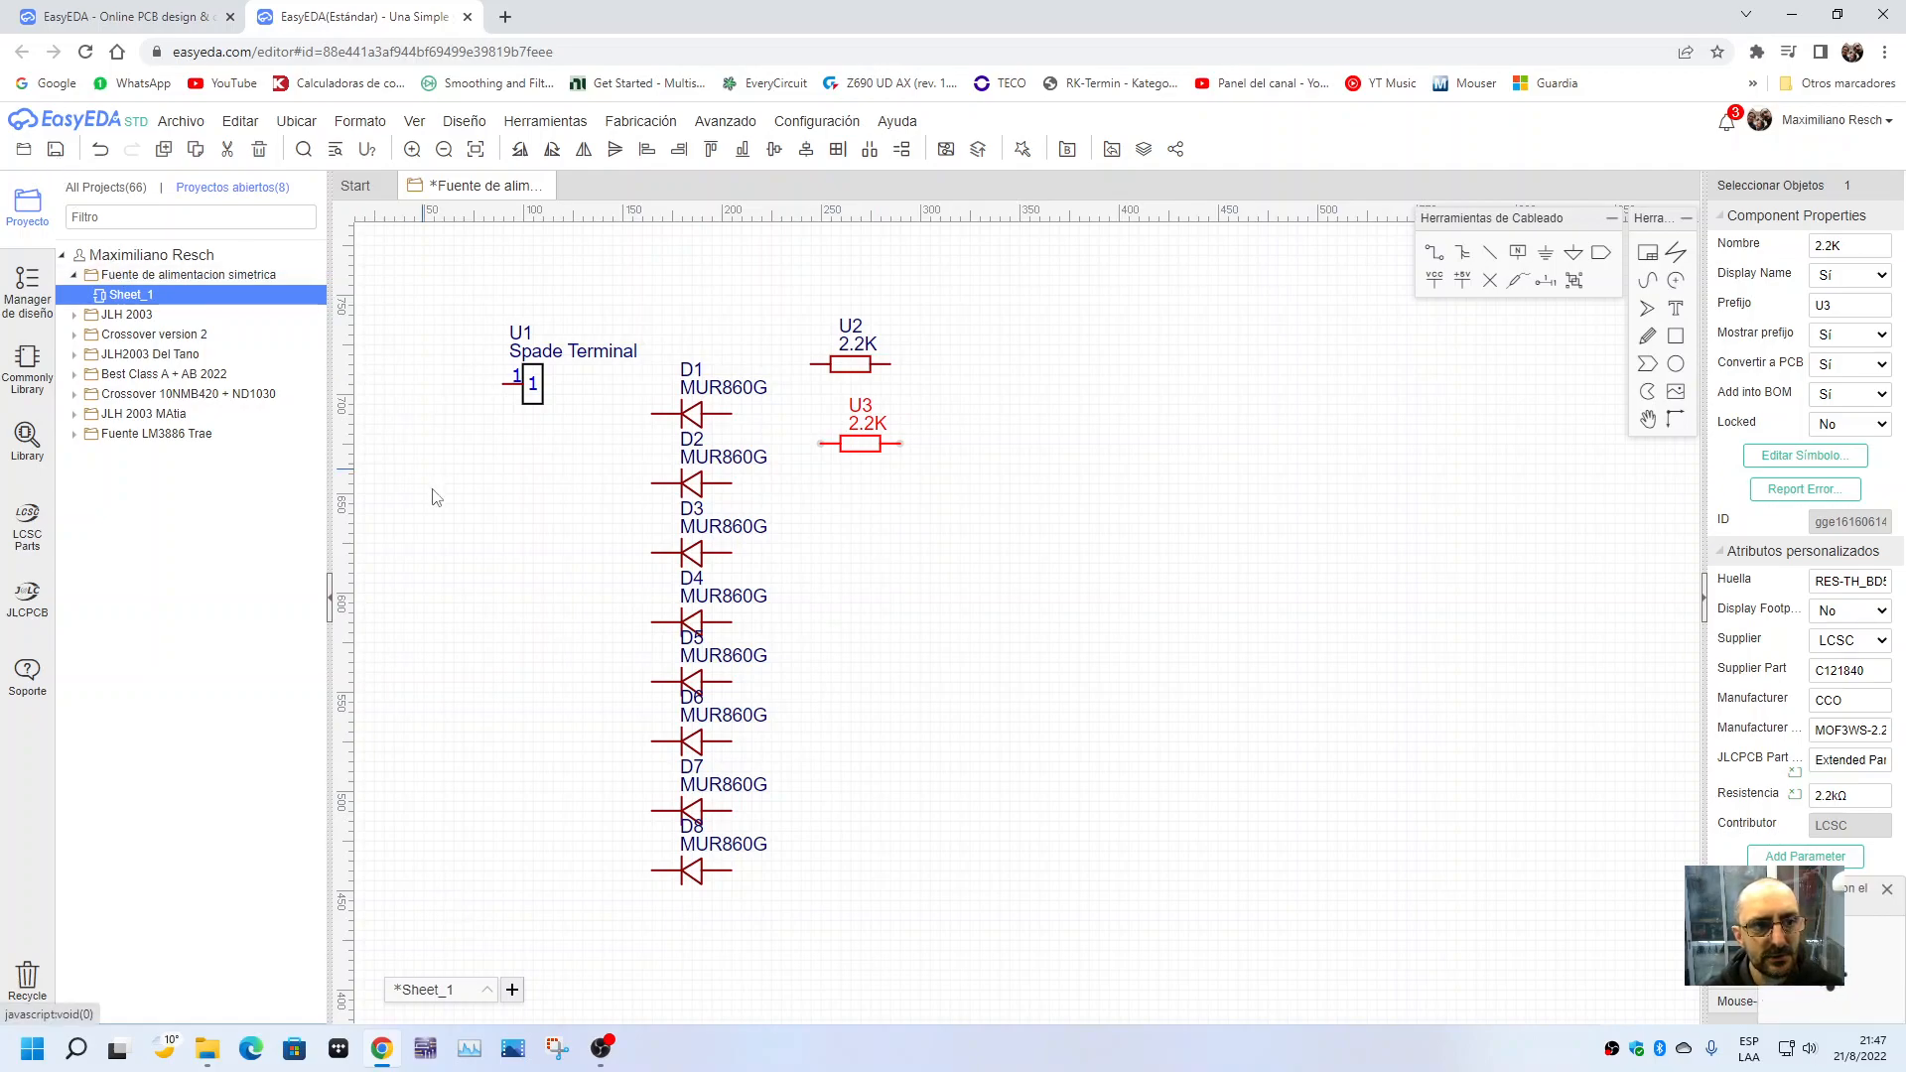
pyautogui.click(56, 149)
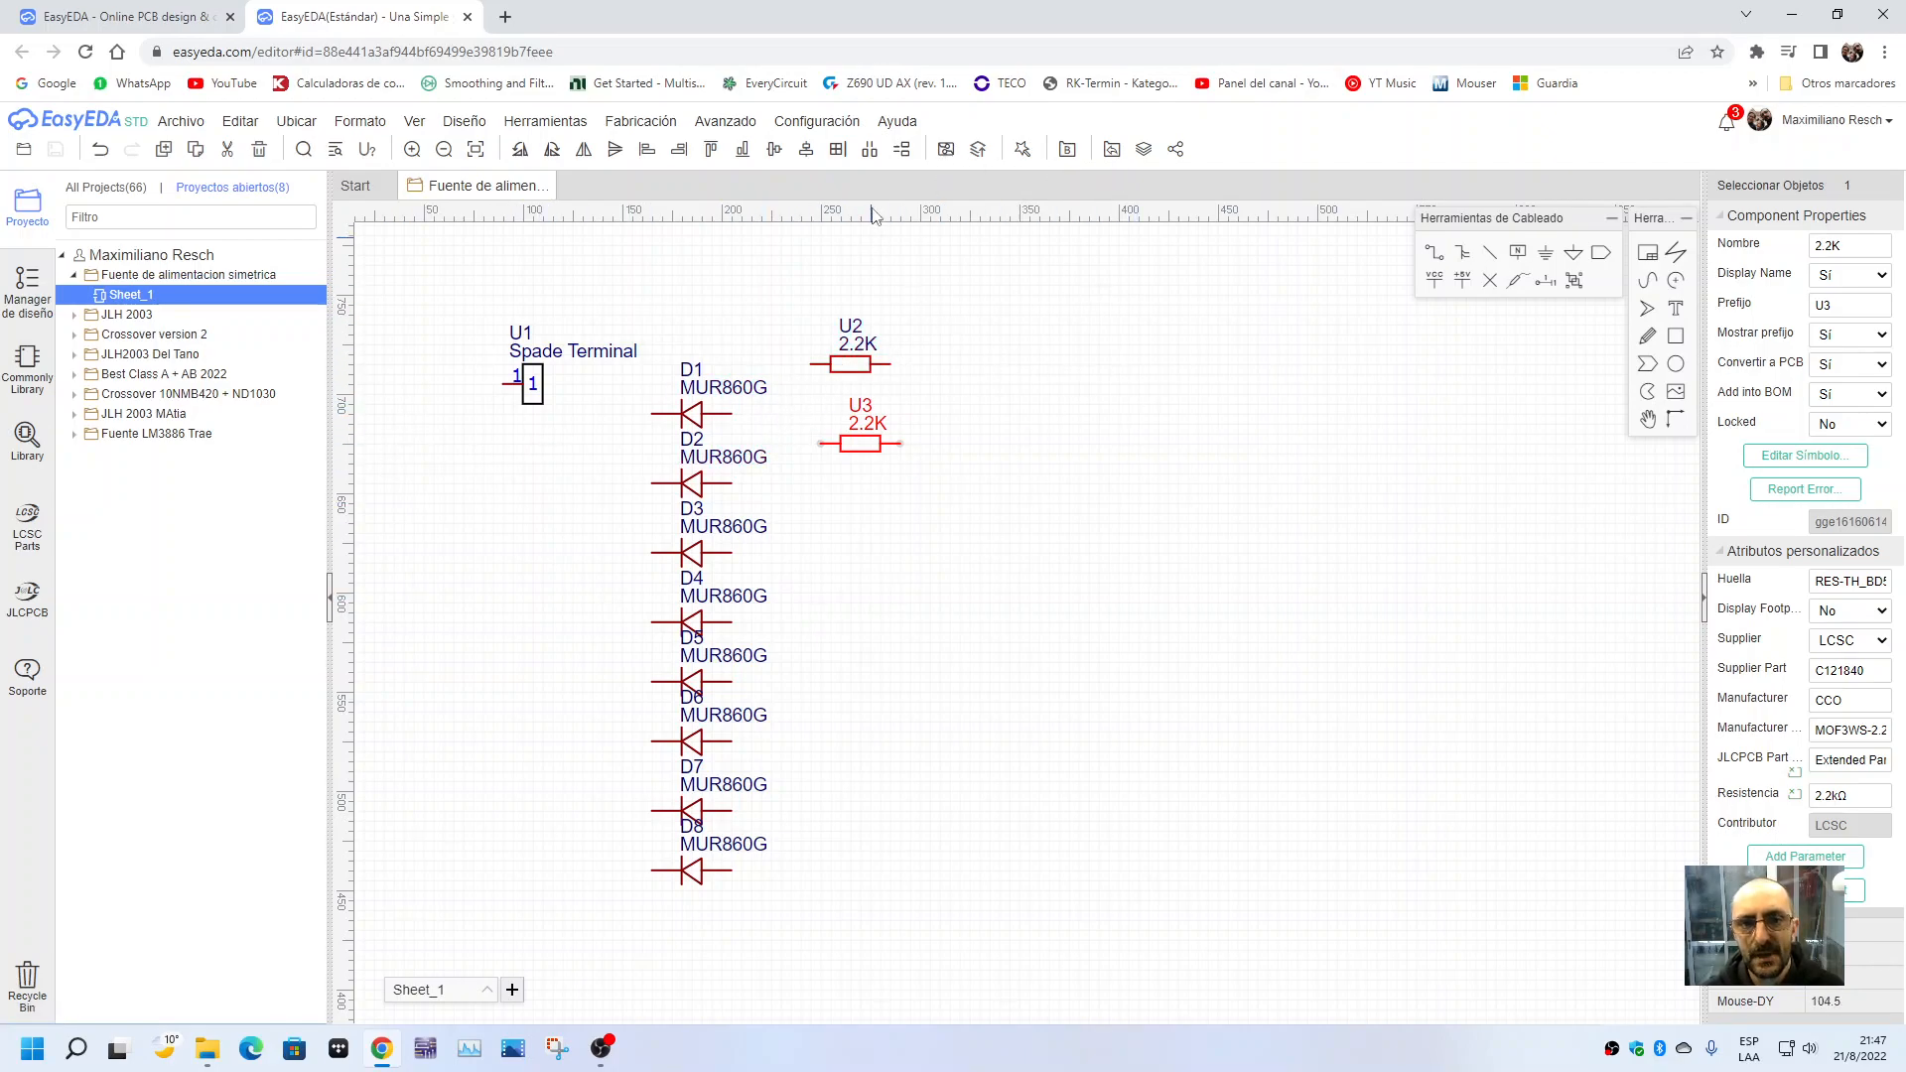
# - Convert the schematic to a PCB without checking nets, using mm, 2 copper layers and a rectangular 58 × 39 mm outline
pyautogui.click(946, 150)
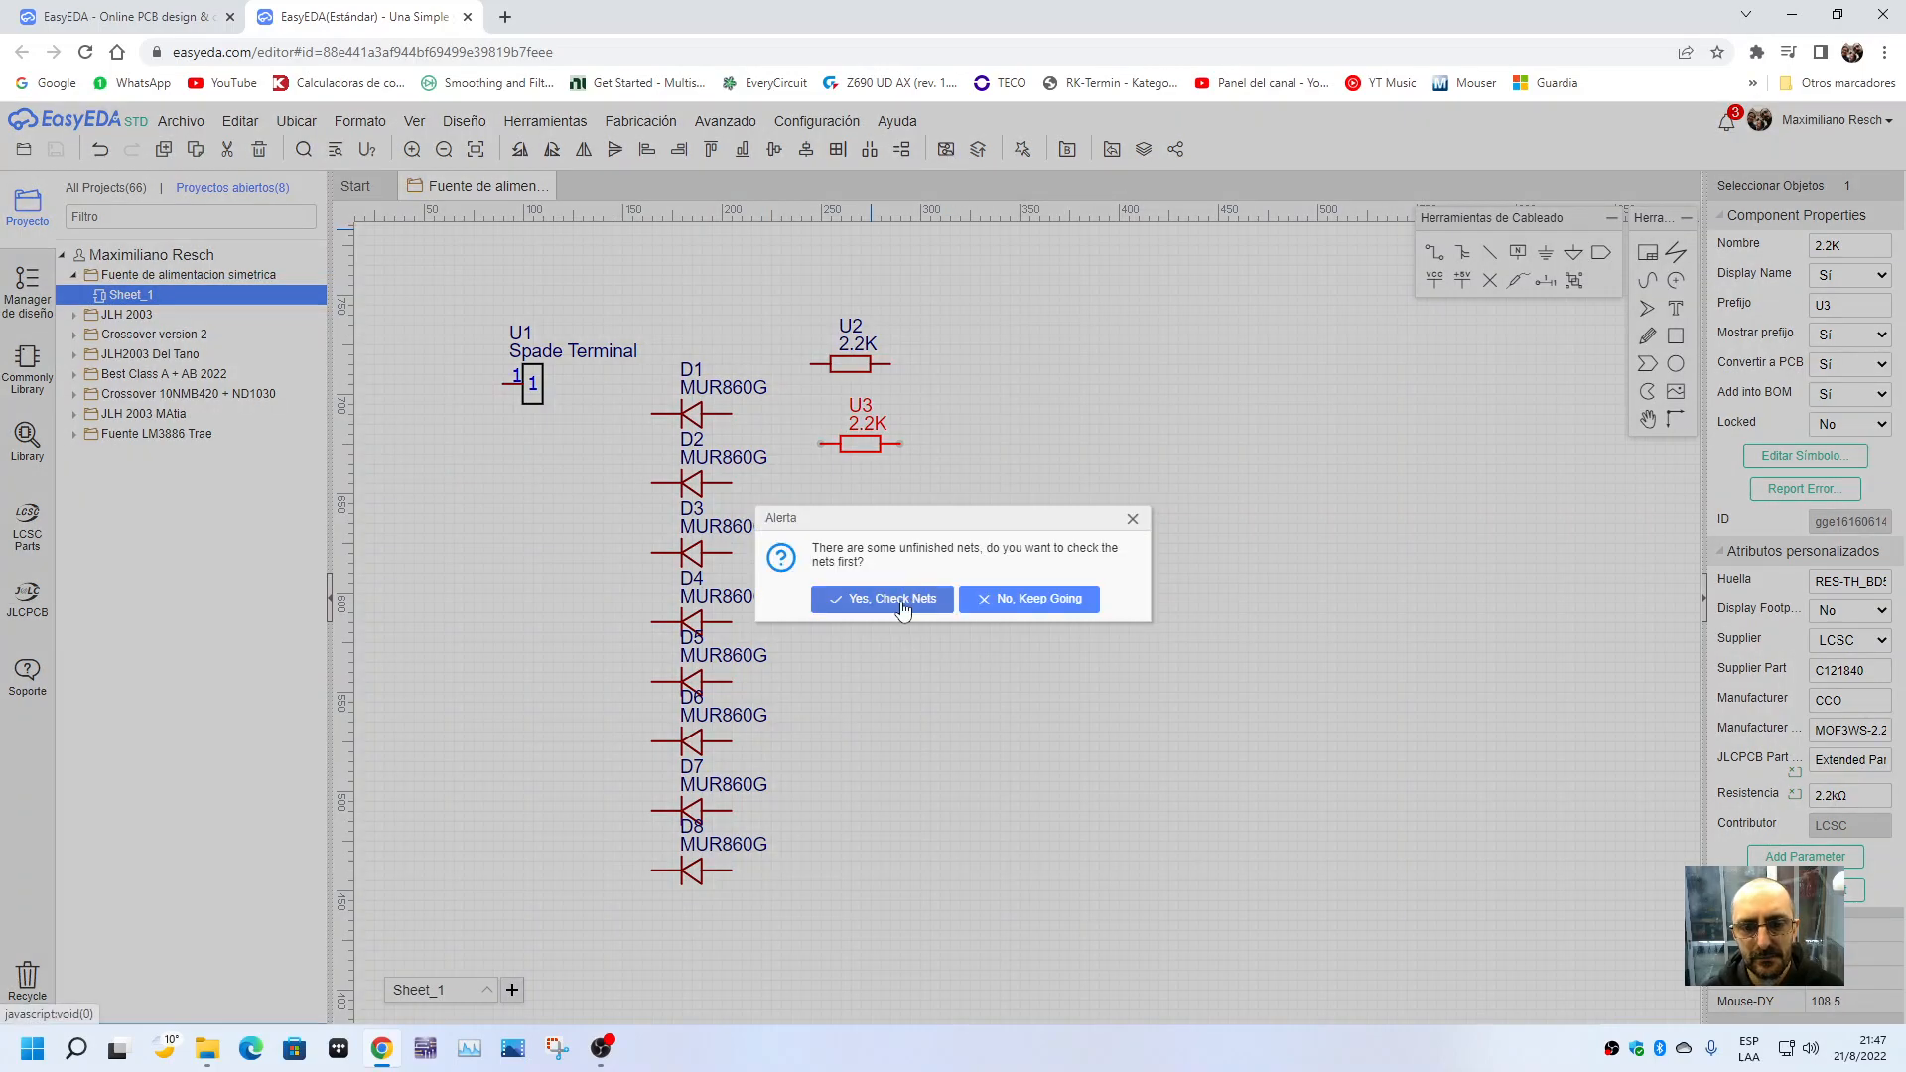
pyautogui.click(996, 600)
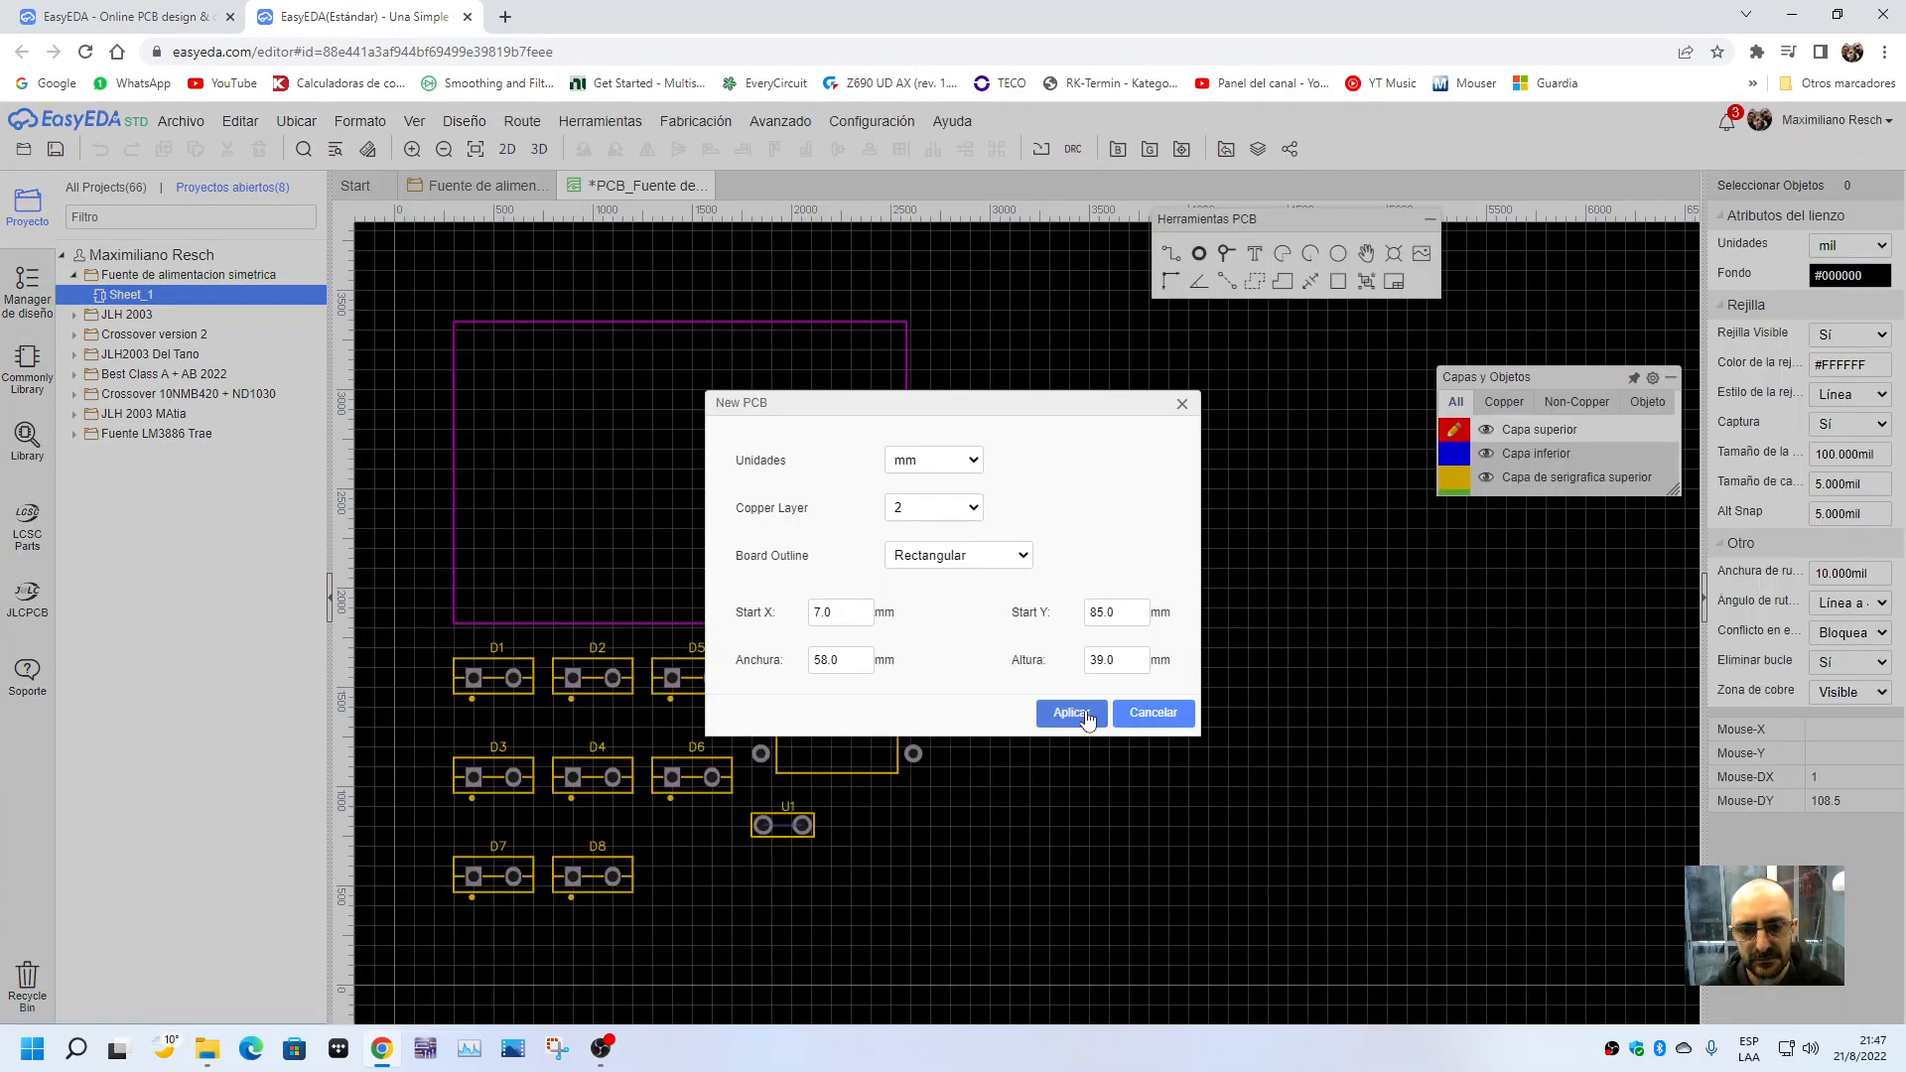
pyautogui.click(951, 462)
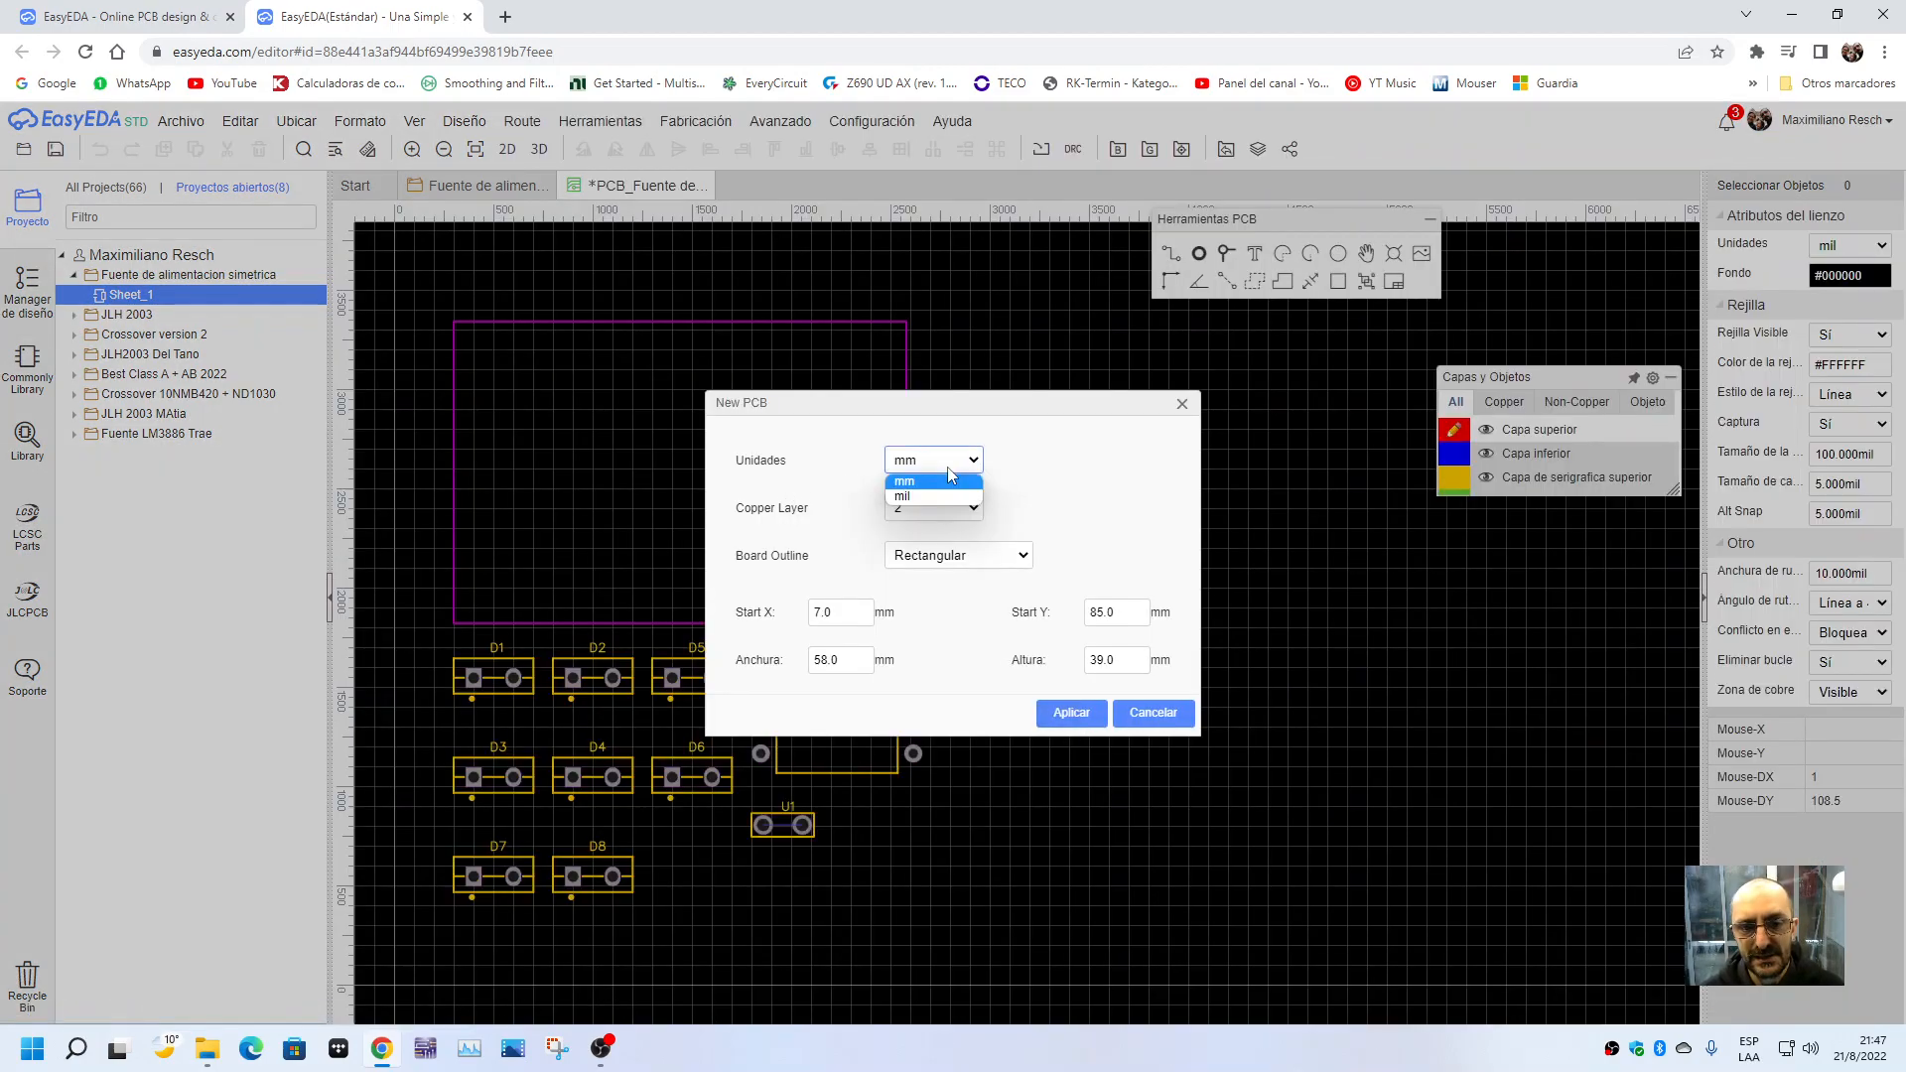
pyautogui.click(951, 478)
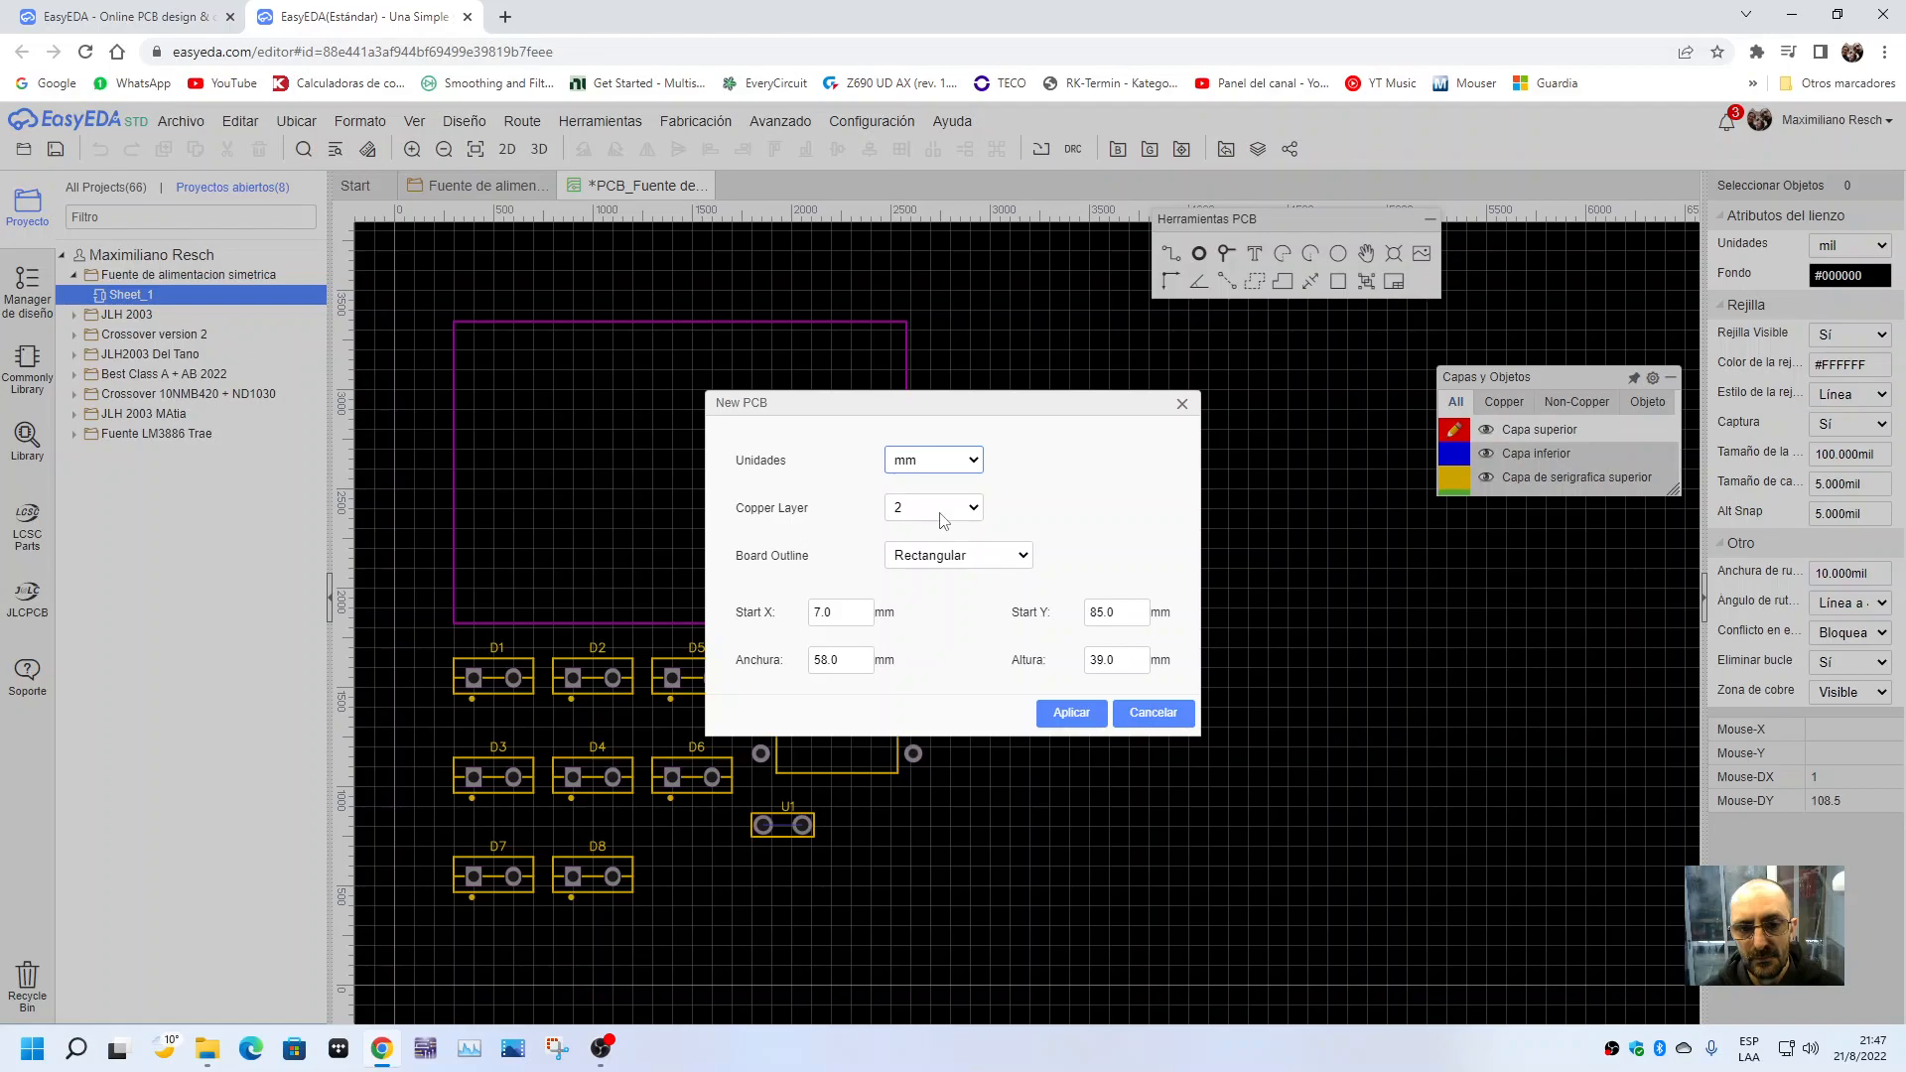
pyautogui.click(975, 511)
pyautogui.click(970, 516)
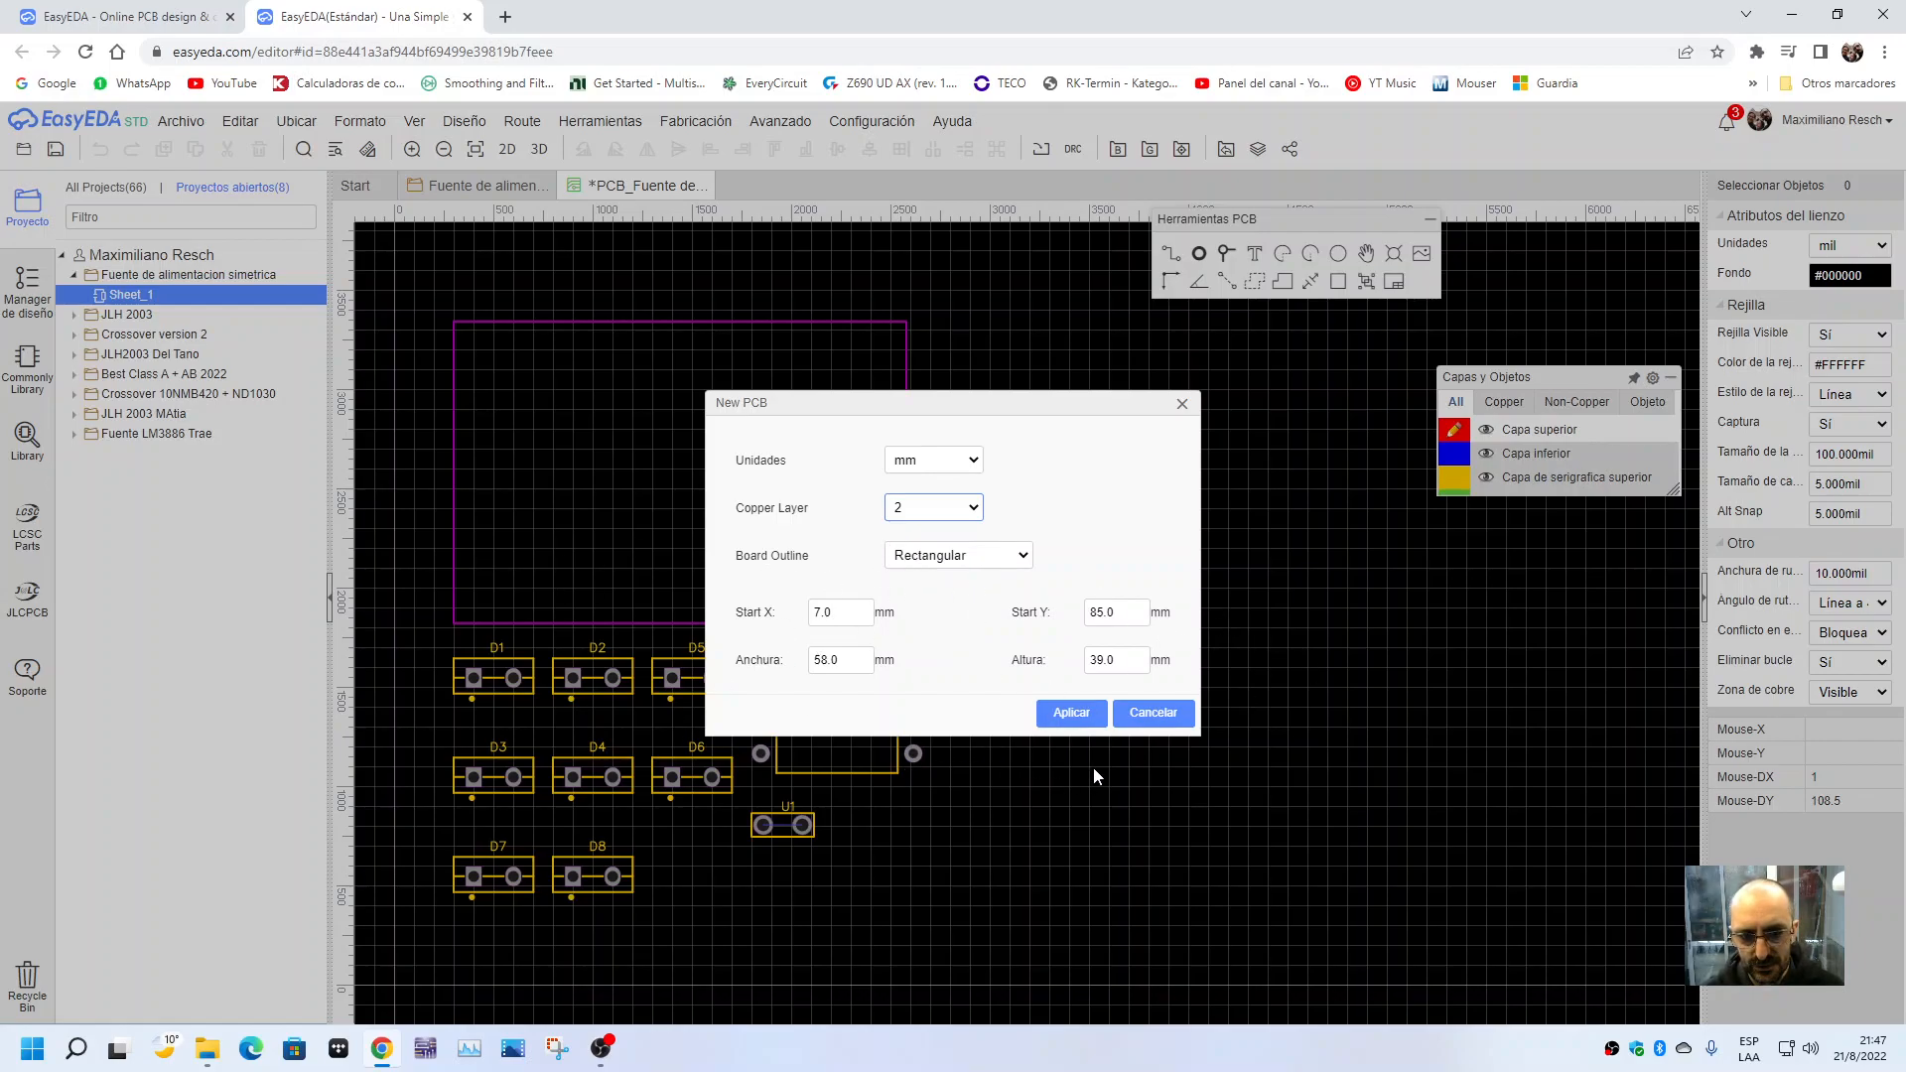
pyautogui.click(1070, 713)
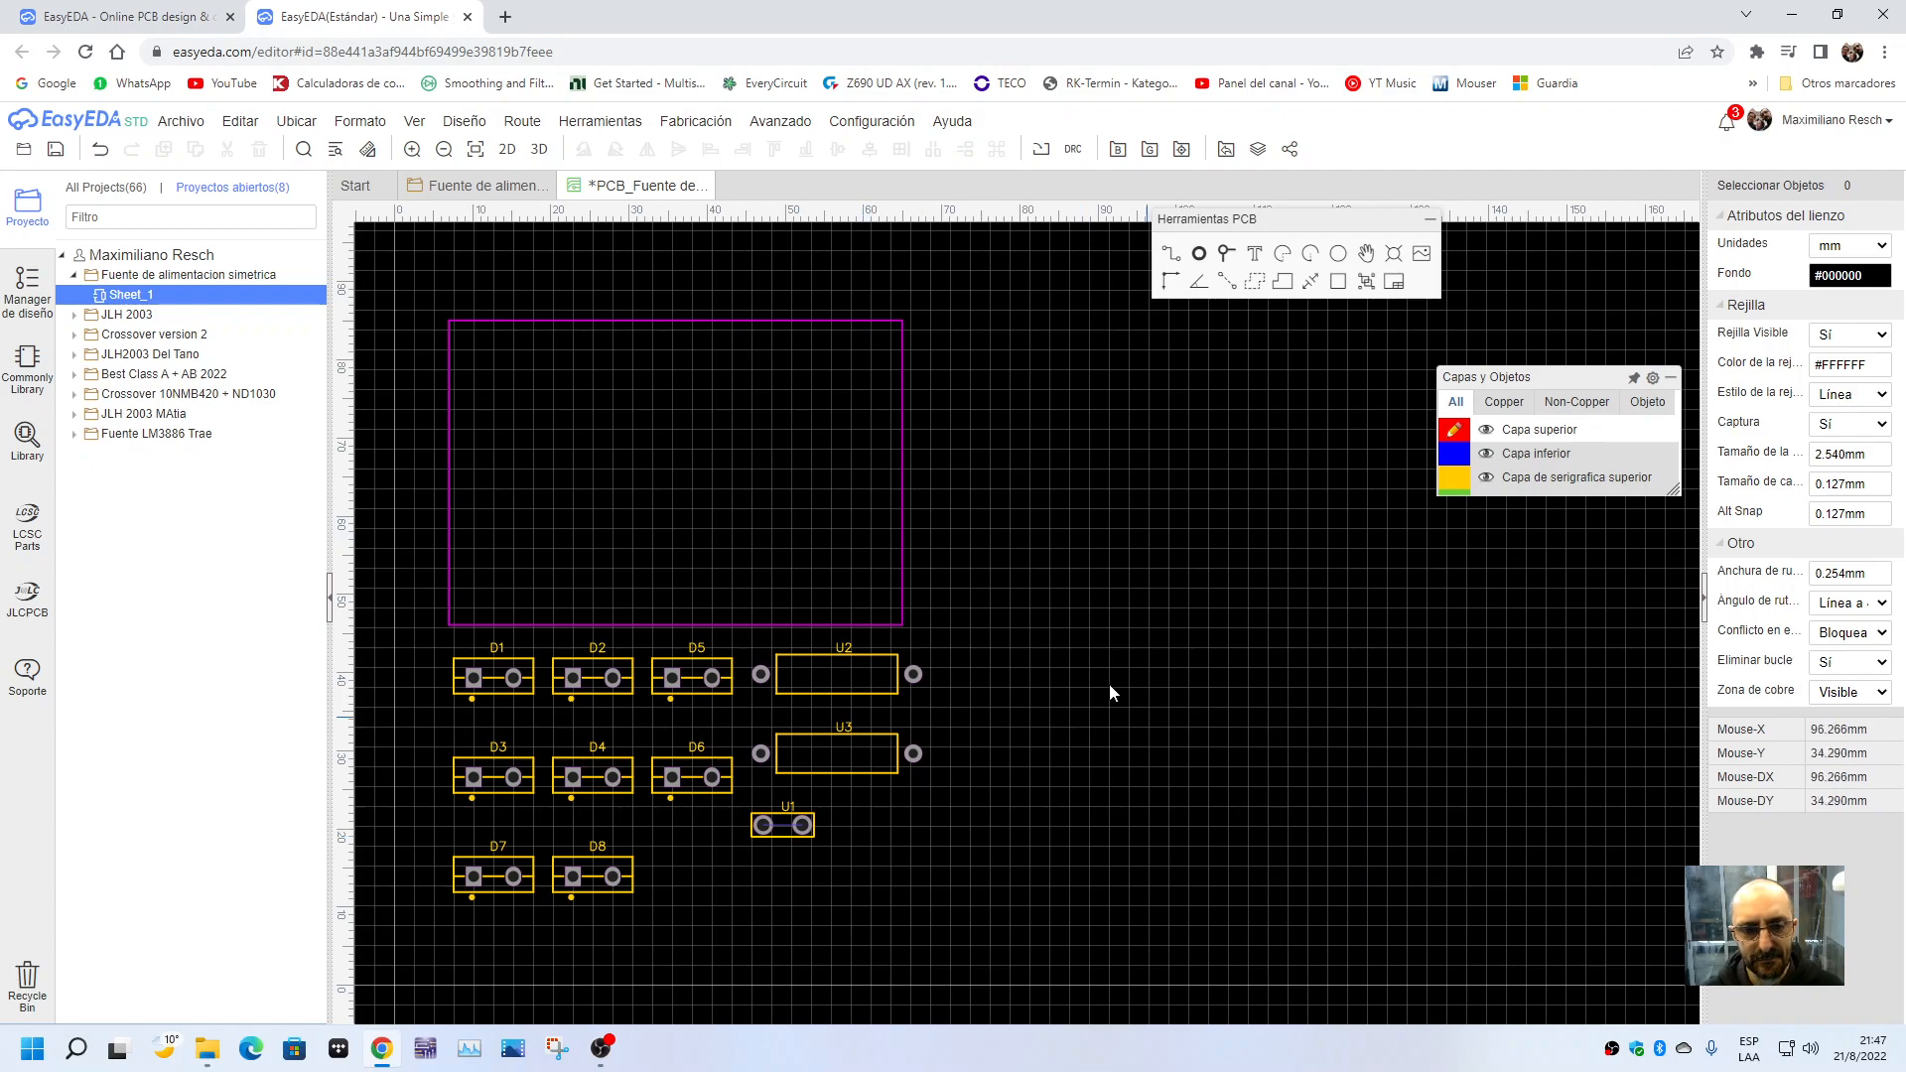
# - Move the D1, D2, U2 and U1 footprints inside the board outline, with the diodes stacked near its upper-left corner
pyautogui.moveTo(638, 545); pyautogui.dragTo(778, 547, button='right')
pyautogui.moveTo(614, 678); pyautogui.dragTo(637, 365)
pyautogui.moveTo(740, 678); pyautogui.dragTo(666, 432)
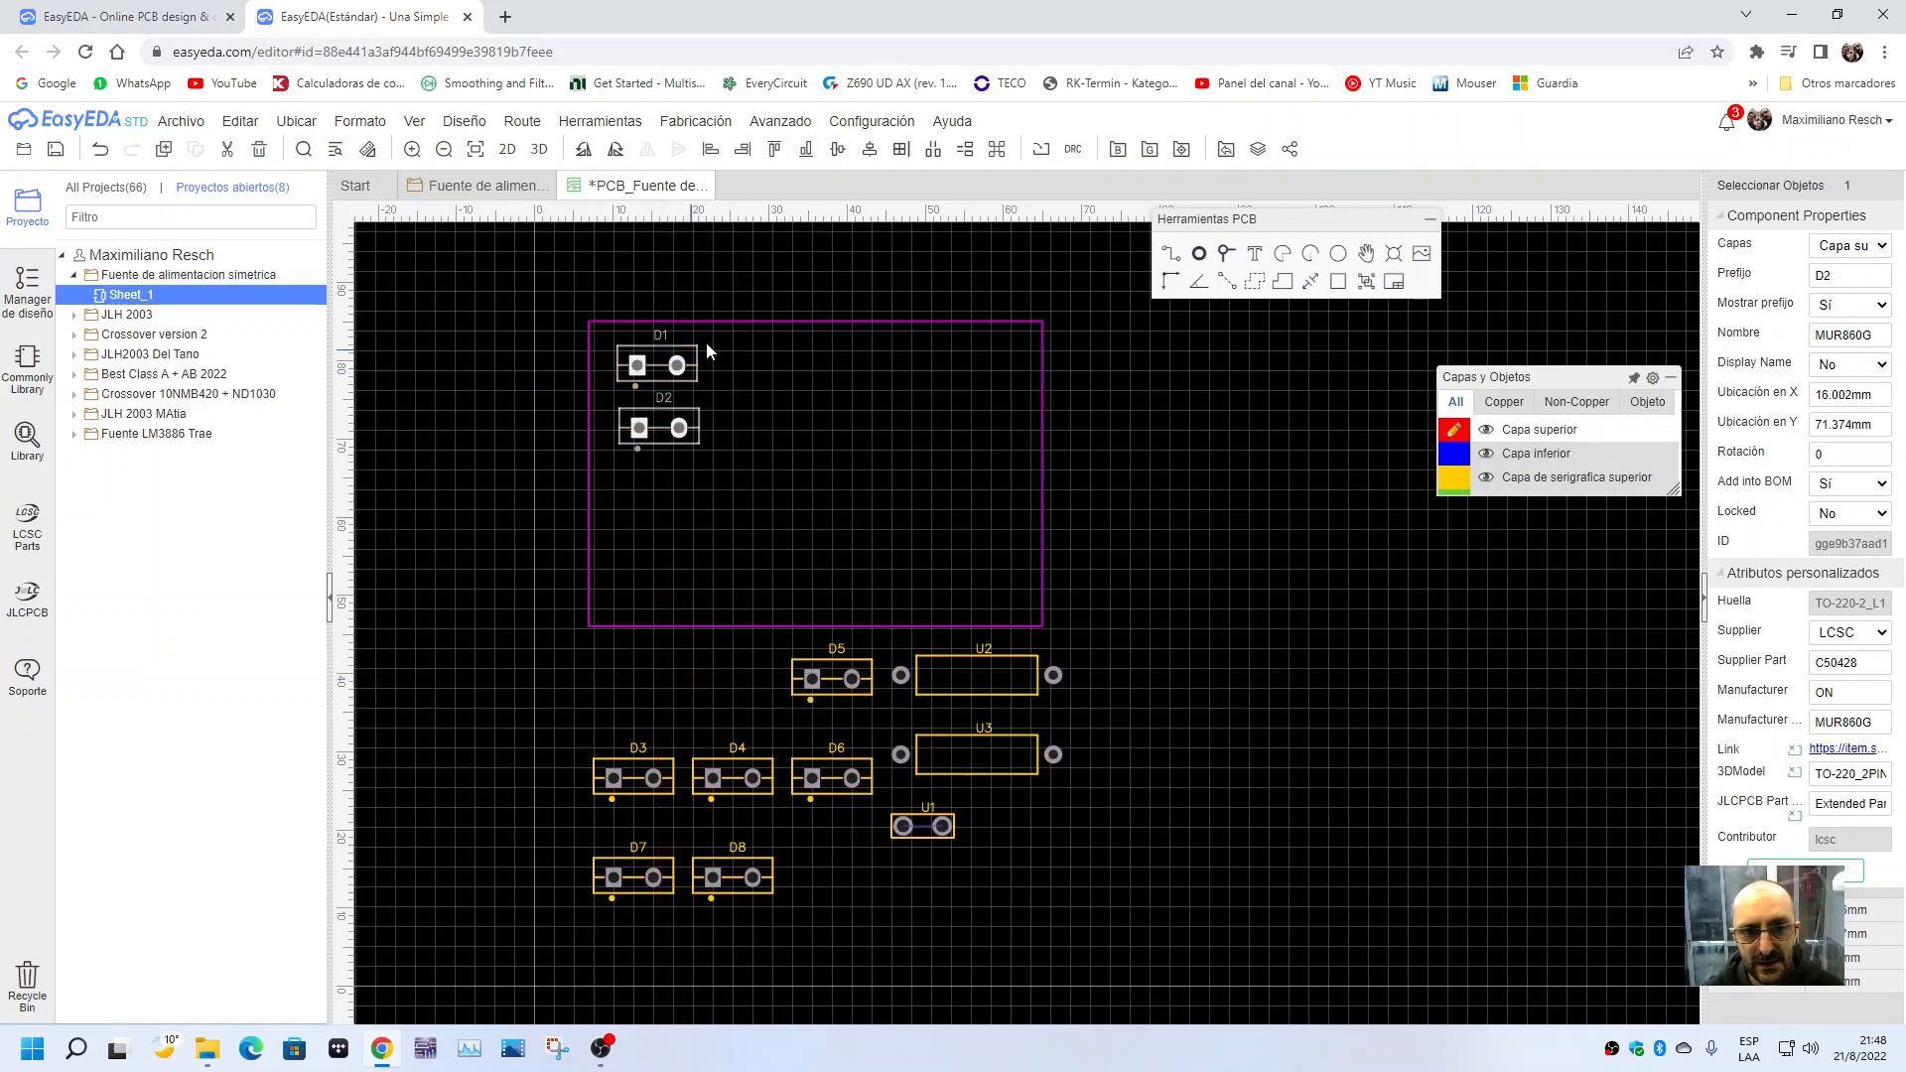
pyautogui.moveTo(988, 684); pyautogui.dragTo(832, 410)
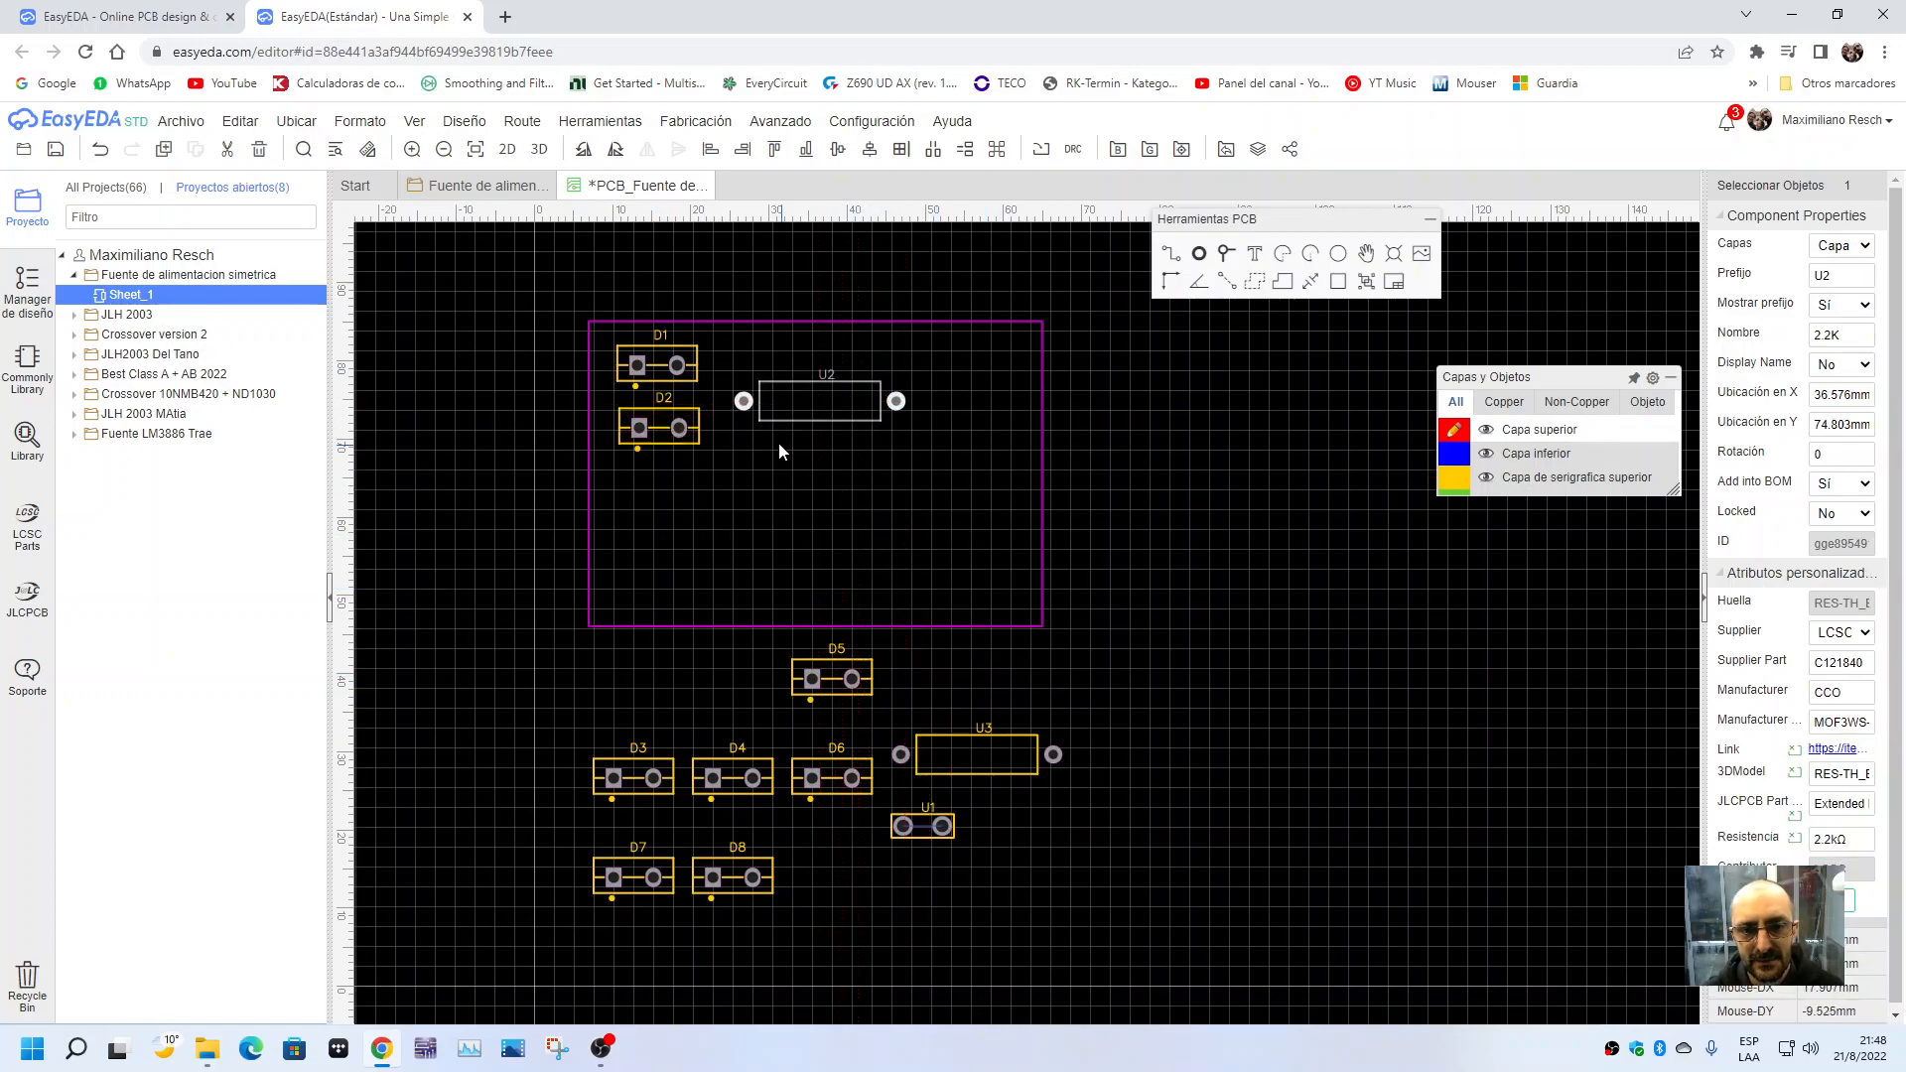
pyautogui.moveTo(897, 840); pyautogui.dragTo(753, 546)
# - Measure the centre-to-centre distance between the two pads of resistor U2
pyautogui.scroll(1, 836, 560)
pyautogui.scroll(1, 836, 562)
pyautogui.moveTo(867, 492); pyautogui.dragTo(922, 745, button='right')
pyautogui.click(878, 519)
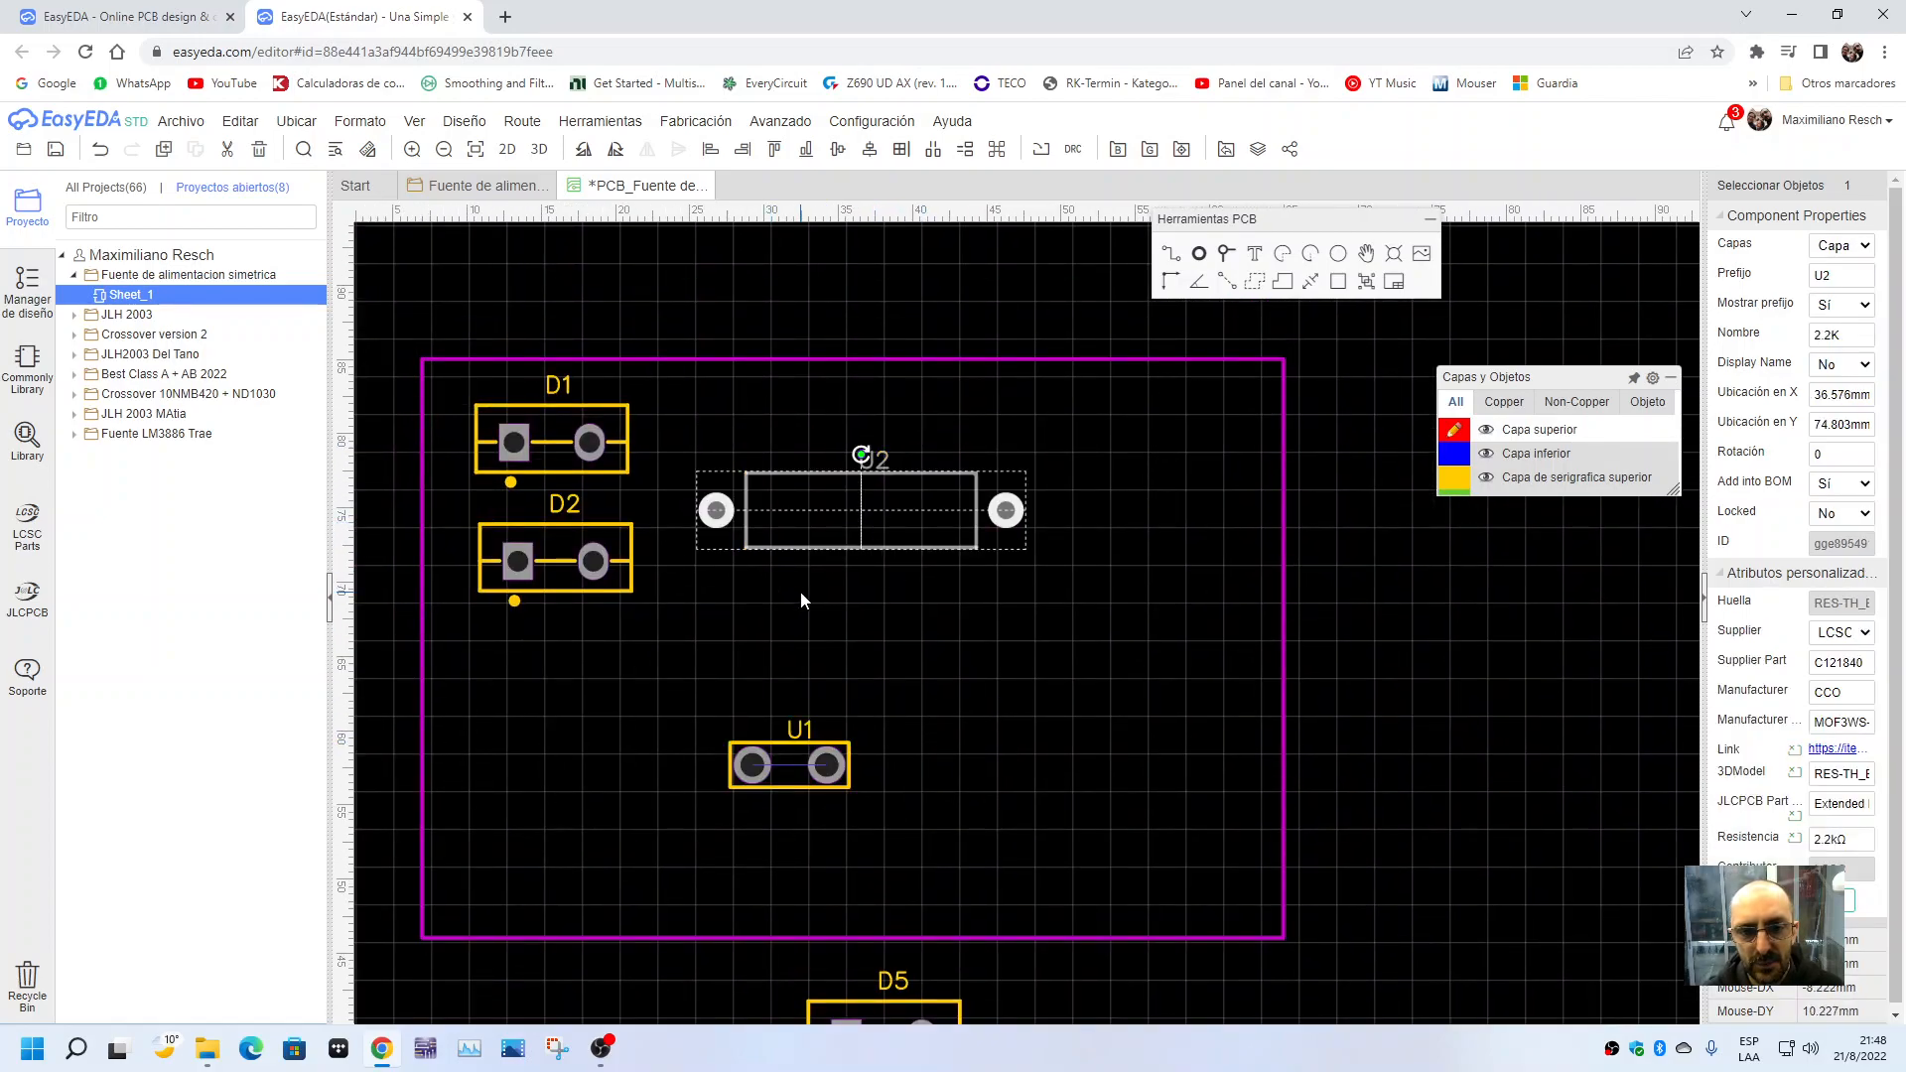
pyautogui.click(830, 557)
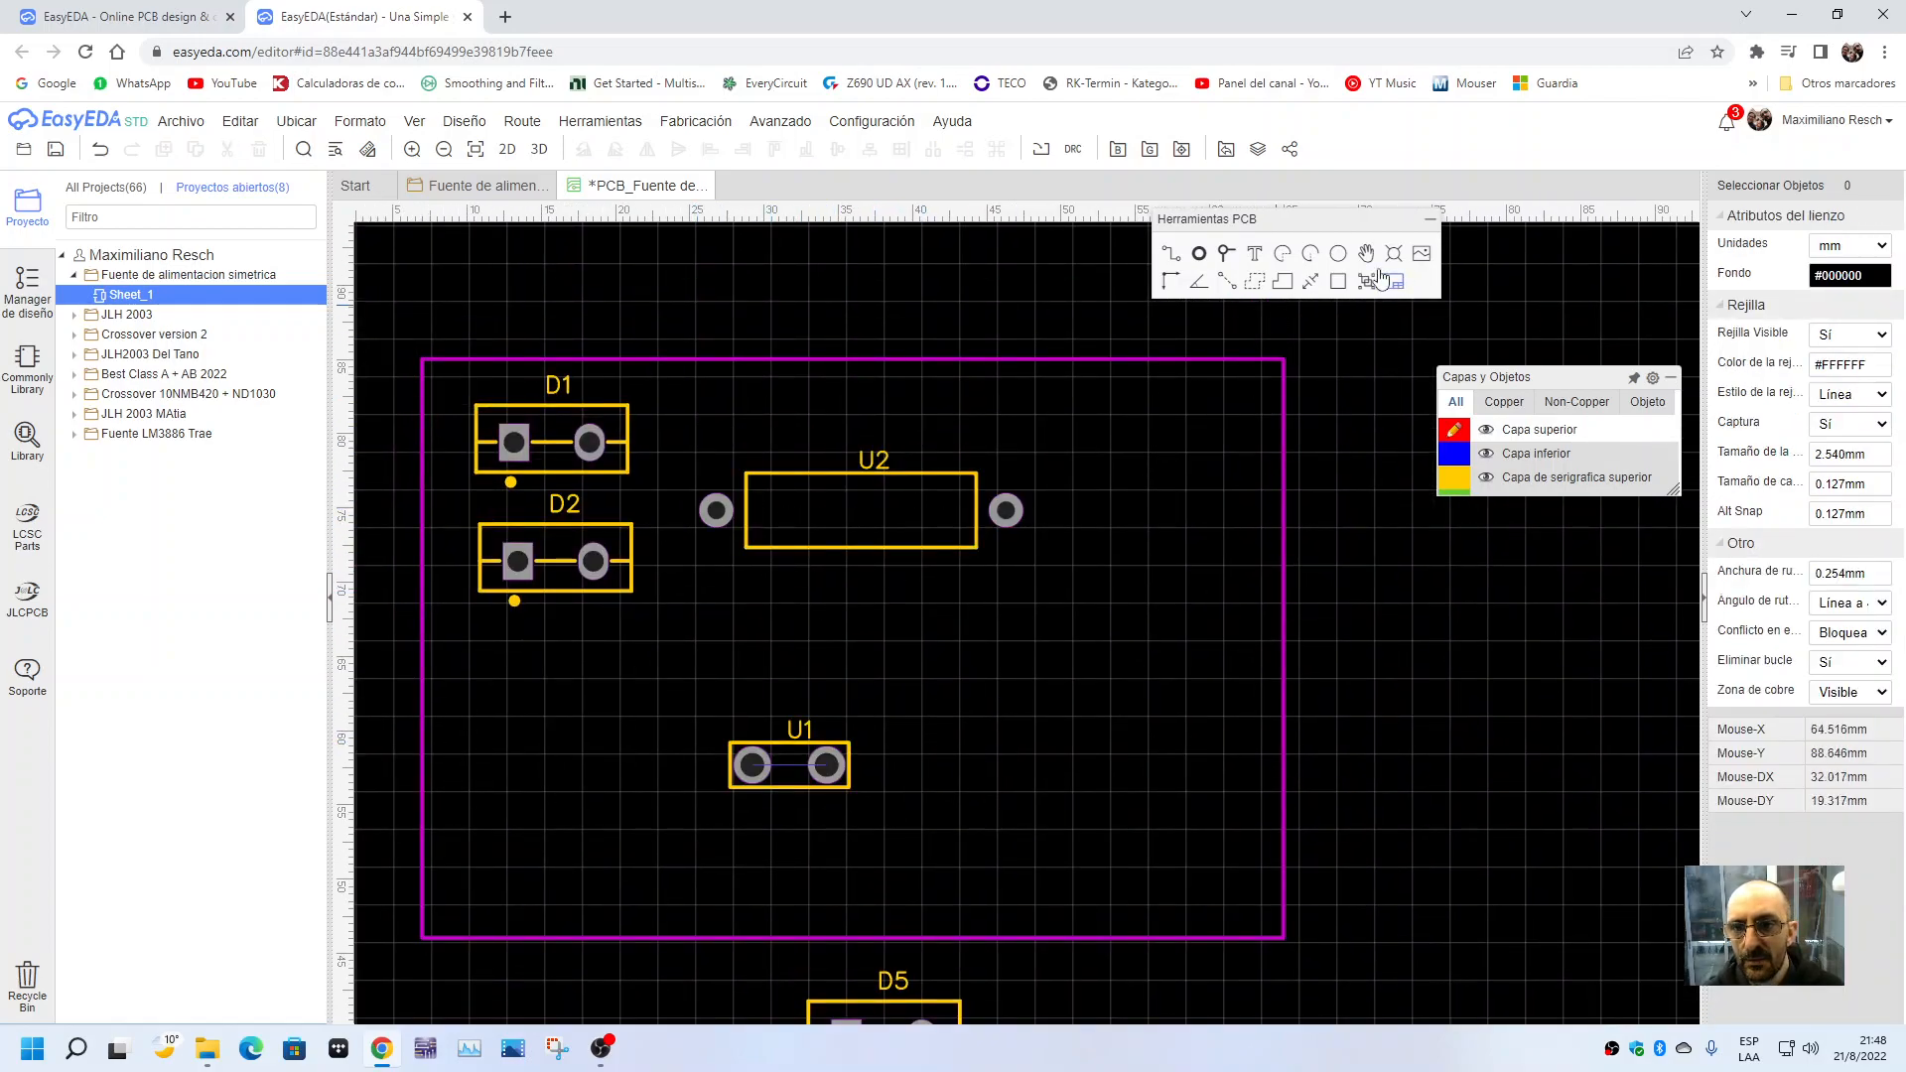
pyautogui.press('m')
pyautogui.click(716, 510)
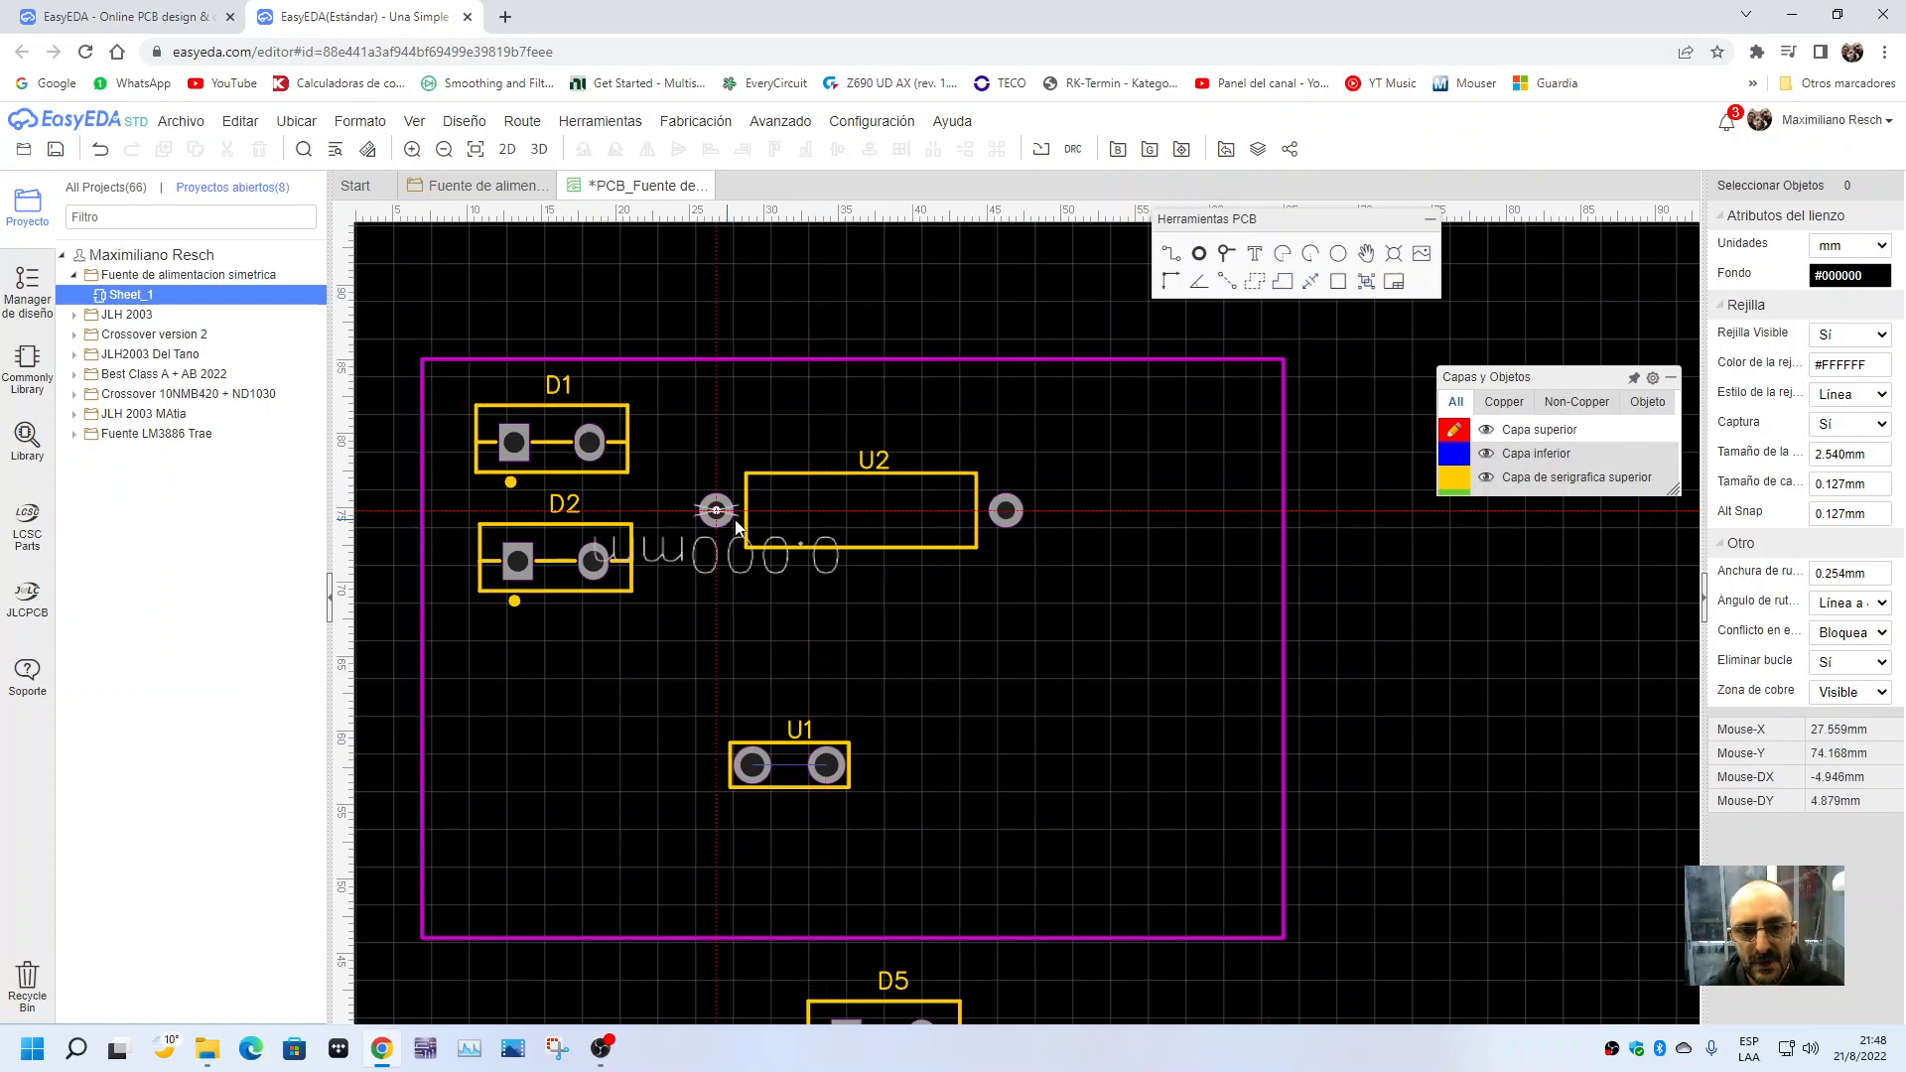
pyautogui.rightClick(997, 505)
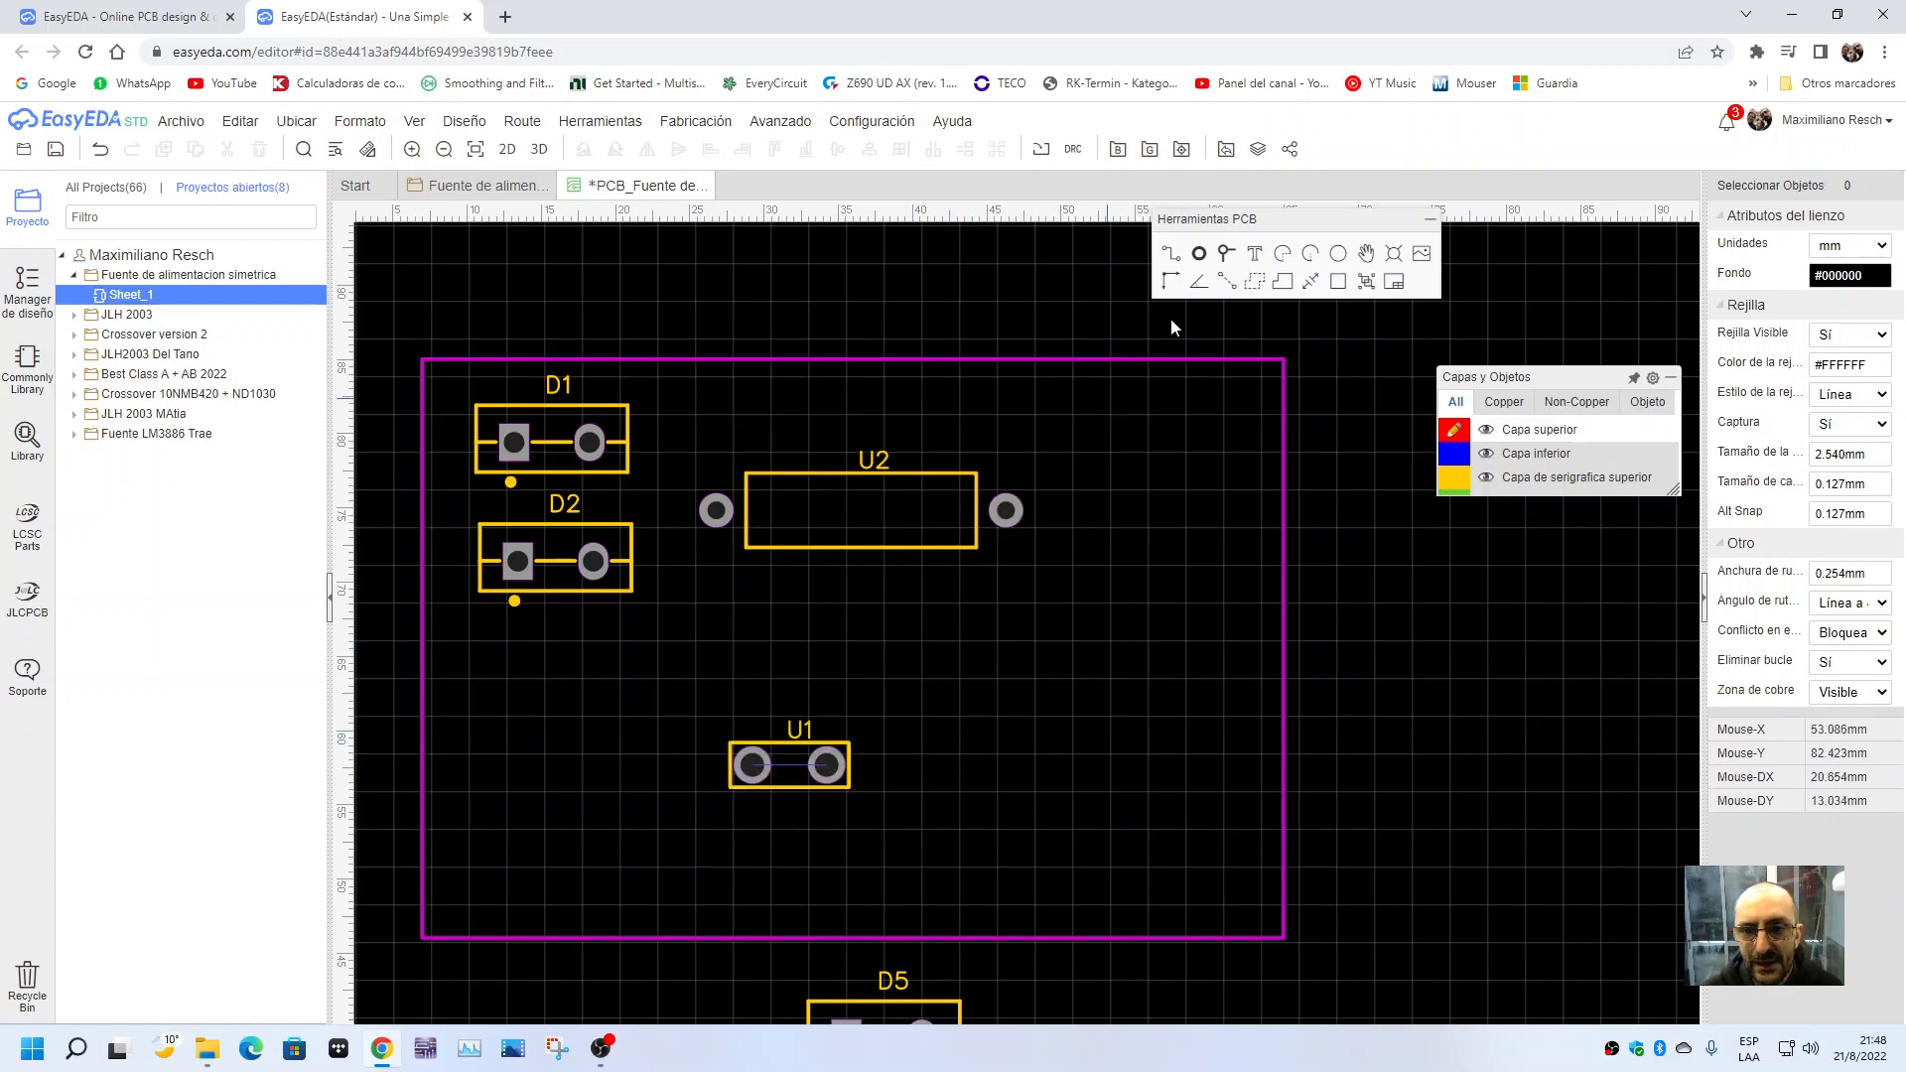
# - Measure the centre-to-centre distance between the two pads of spade terminal U1
pyautogui.click(1281, 282)
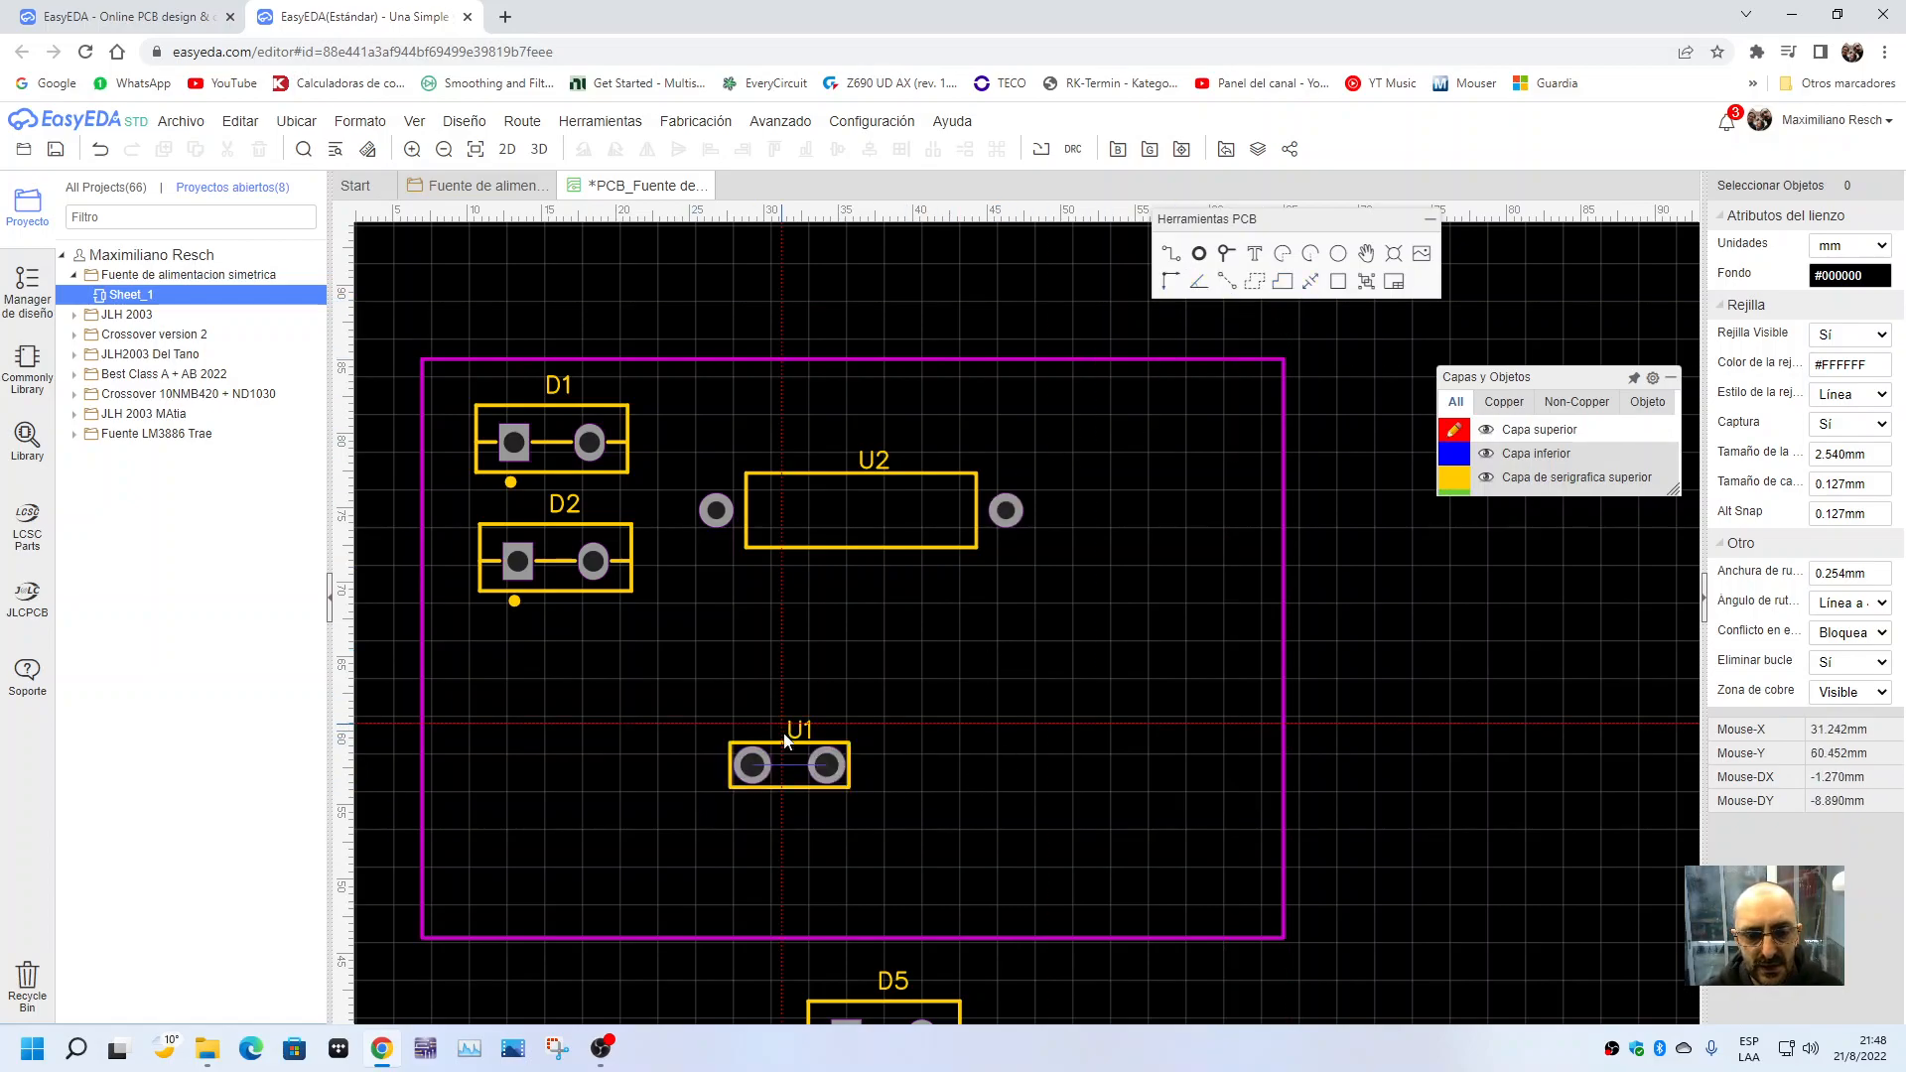
pyautogui.click(752, 764)
pyautogui.rightClick(839, 766)
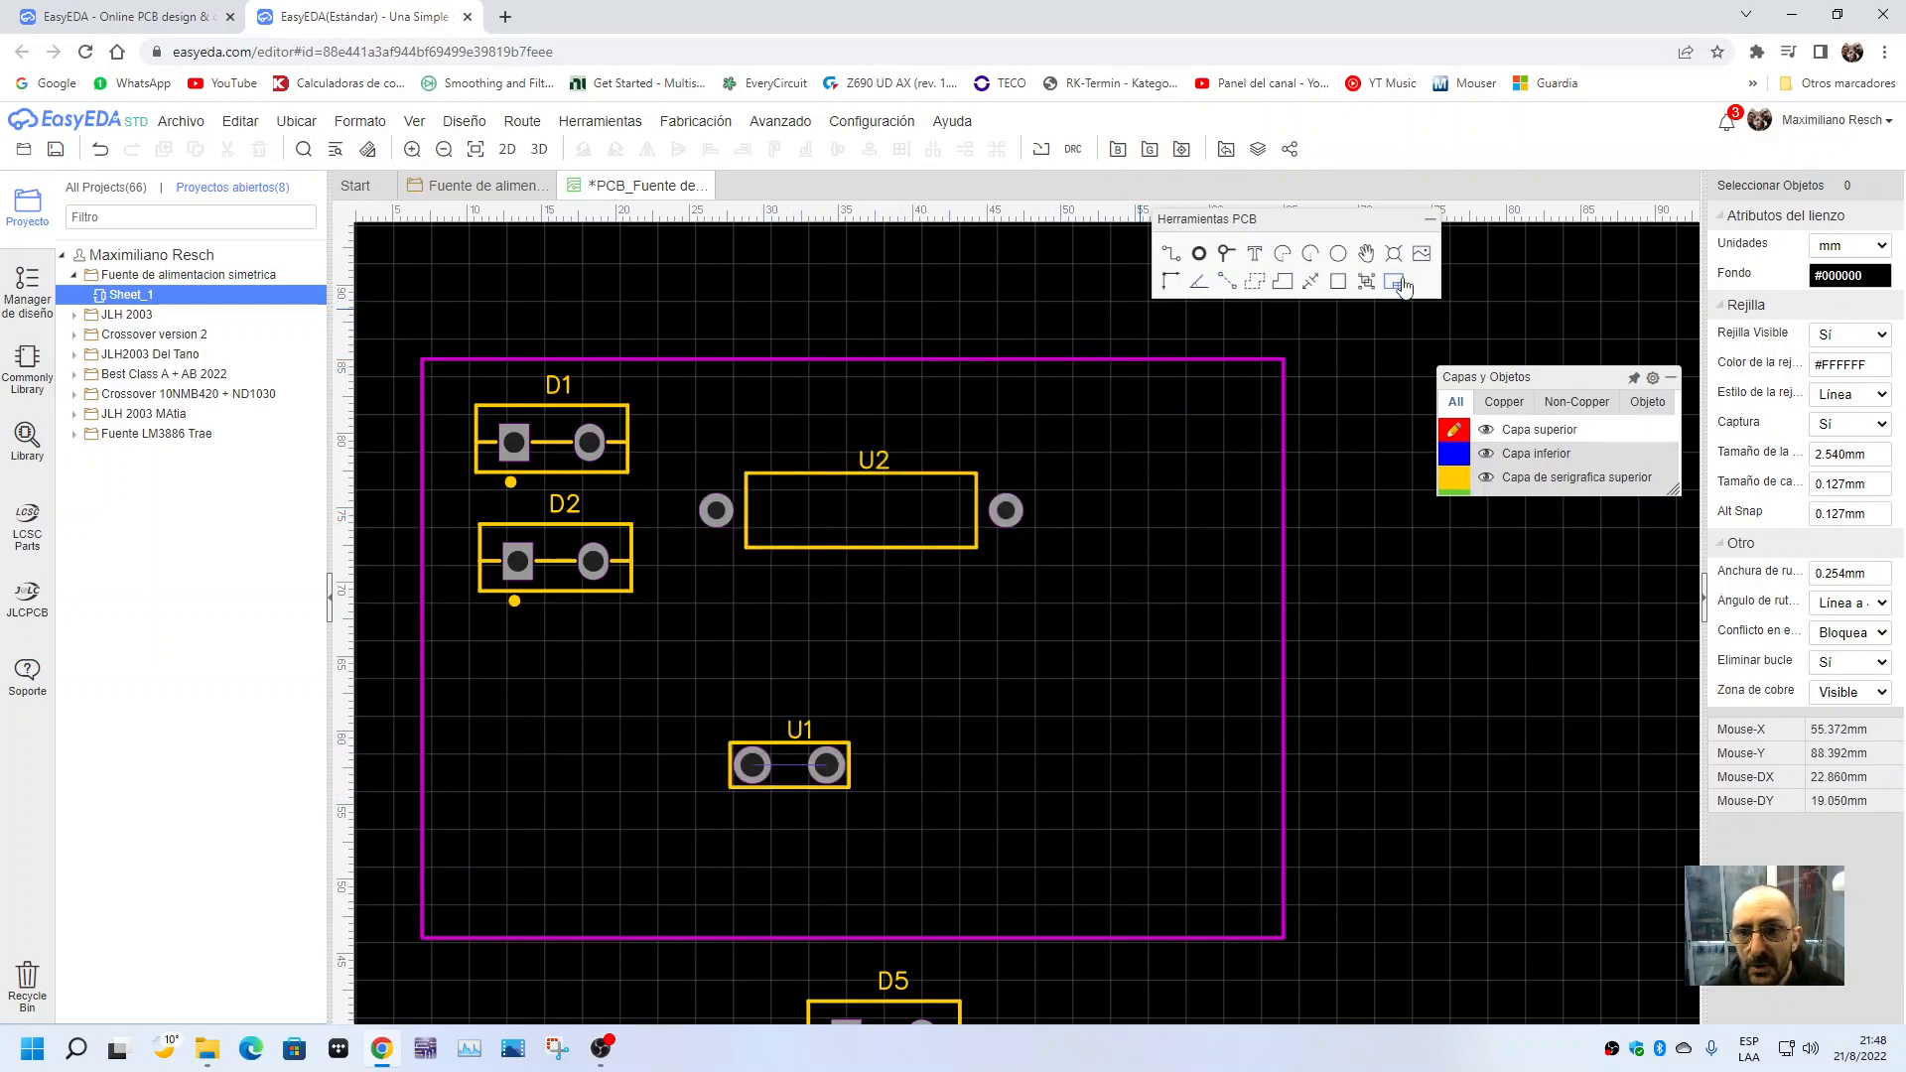
# - Measure diode D1's pad spacing and the overall width of its footprint outline
pyautogui.click(1314, 285)
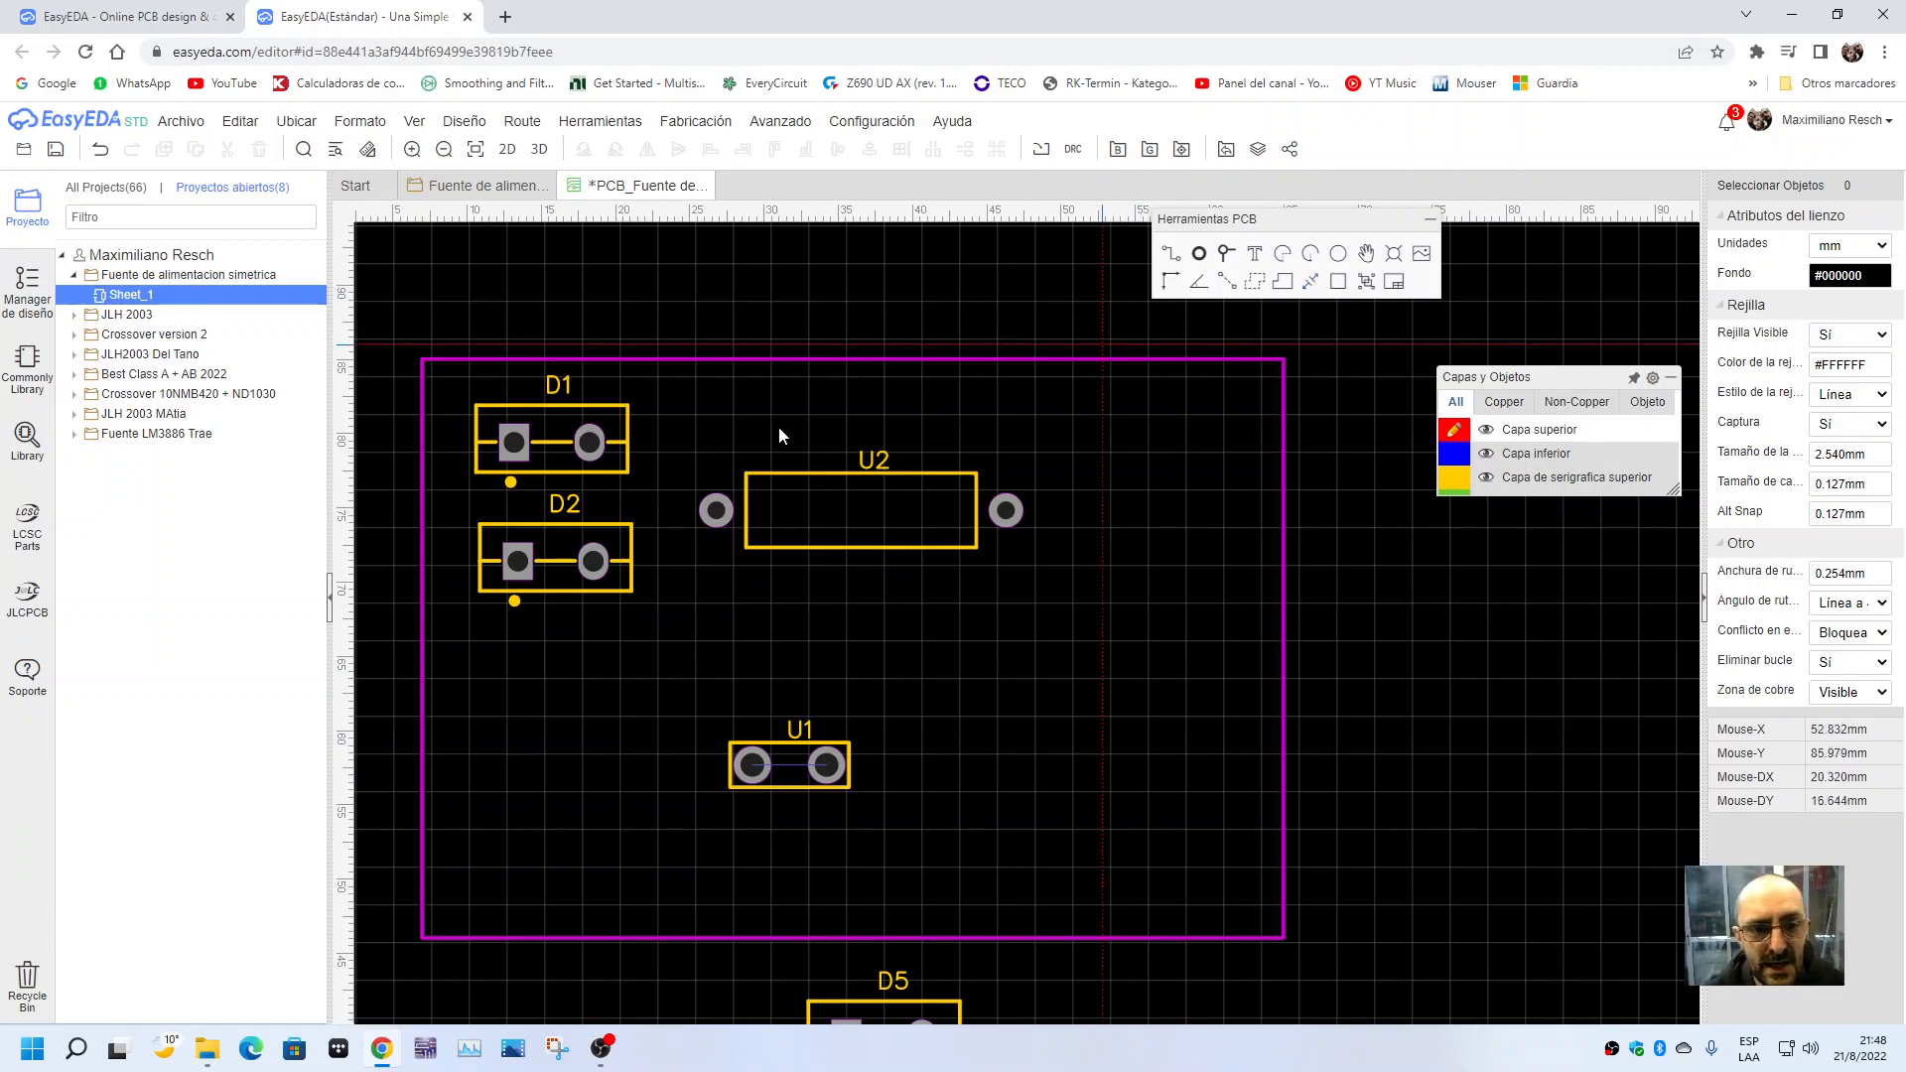
pyautogui.click(515, 444)
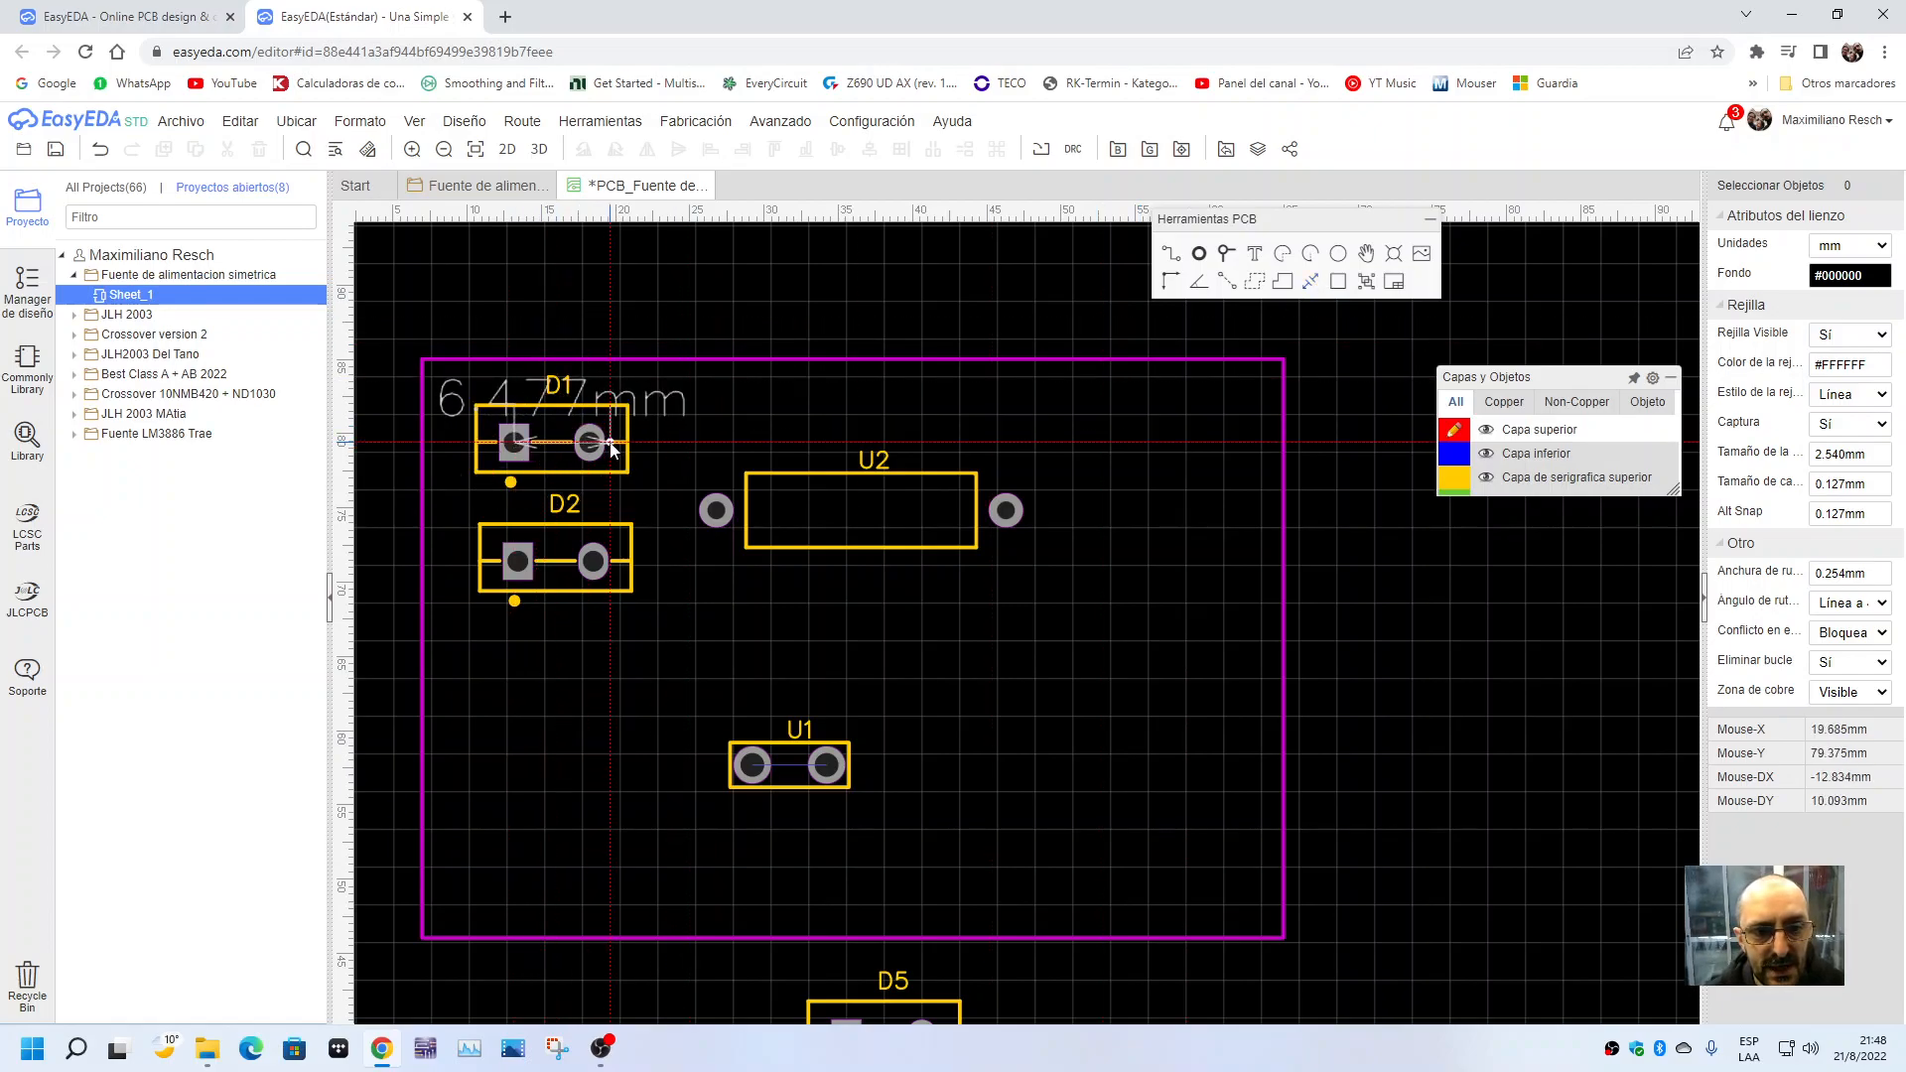
pyautogui.click(589, 444)
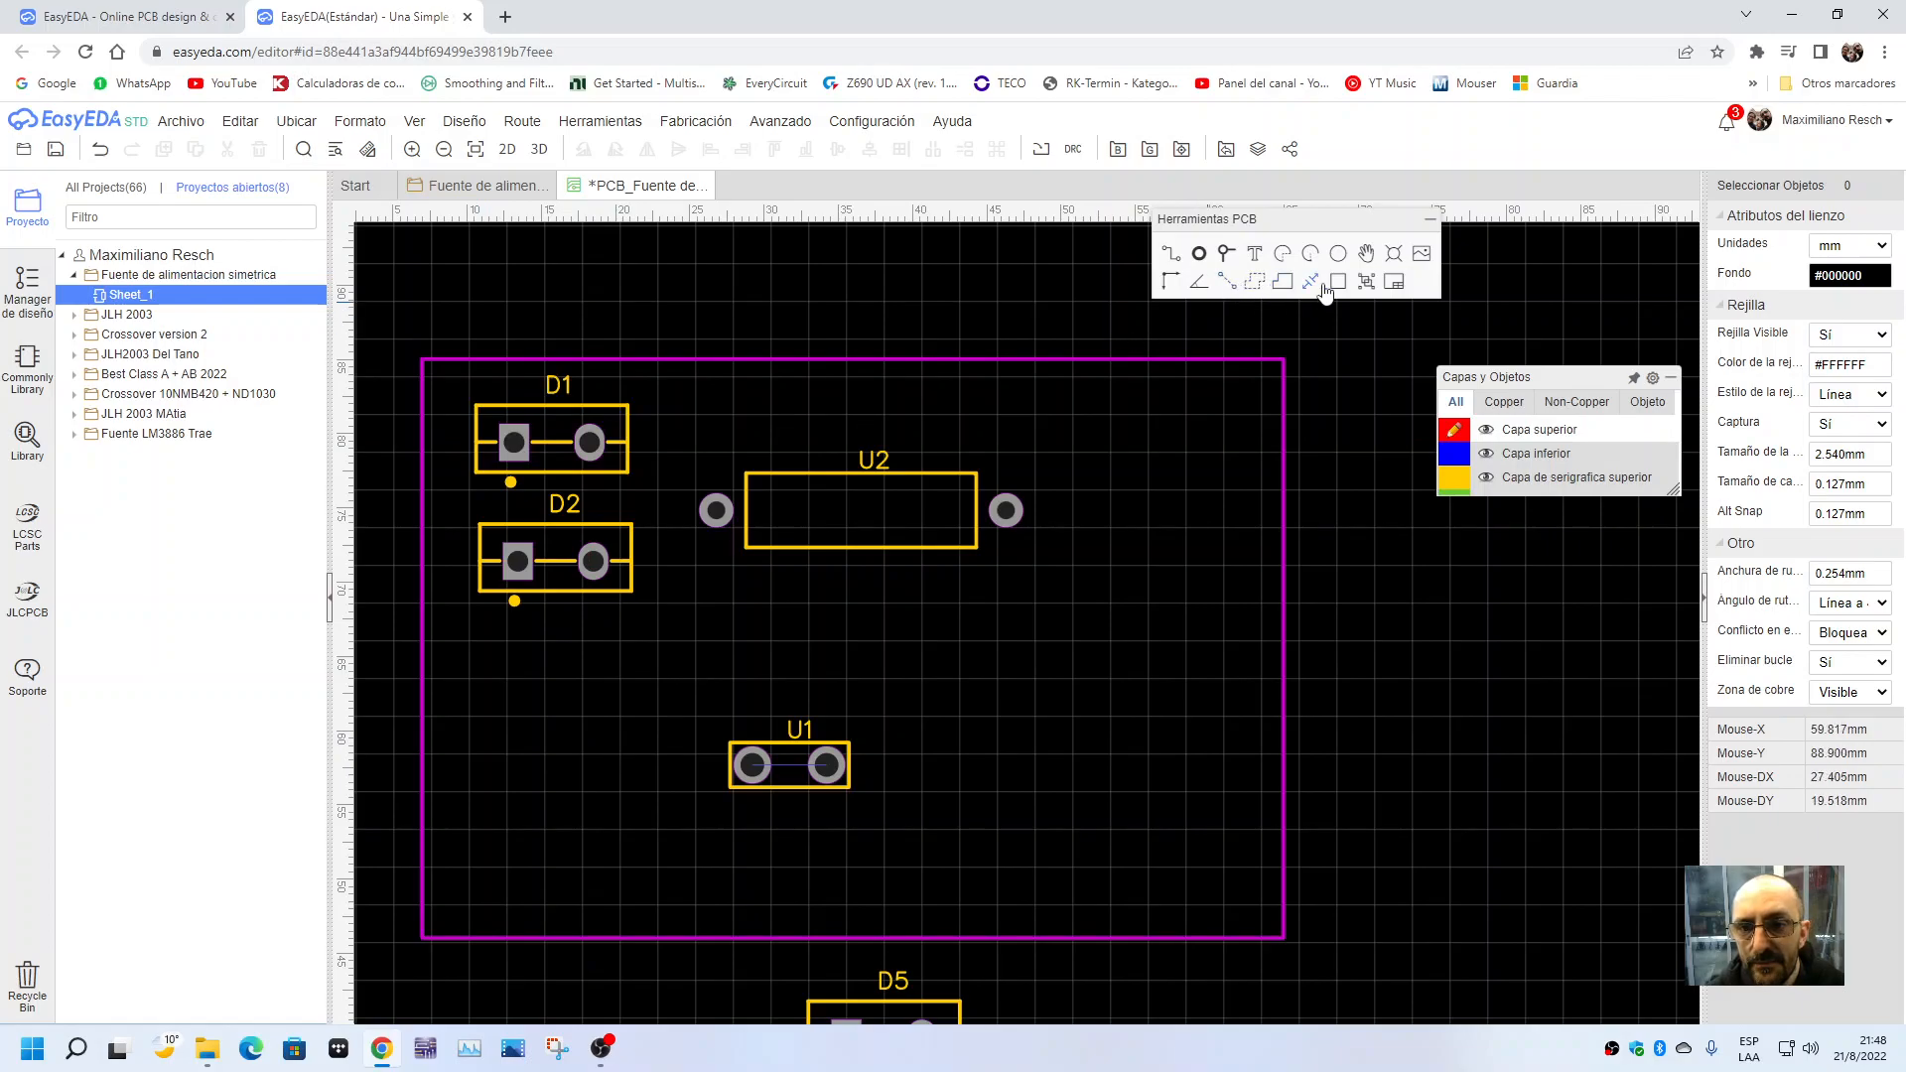
pyautogui.click(470, 447)
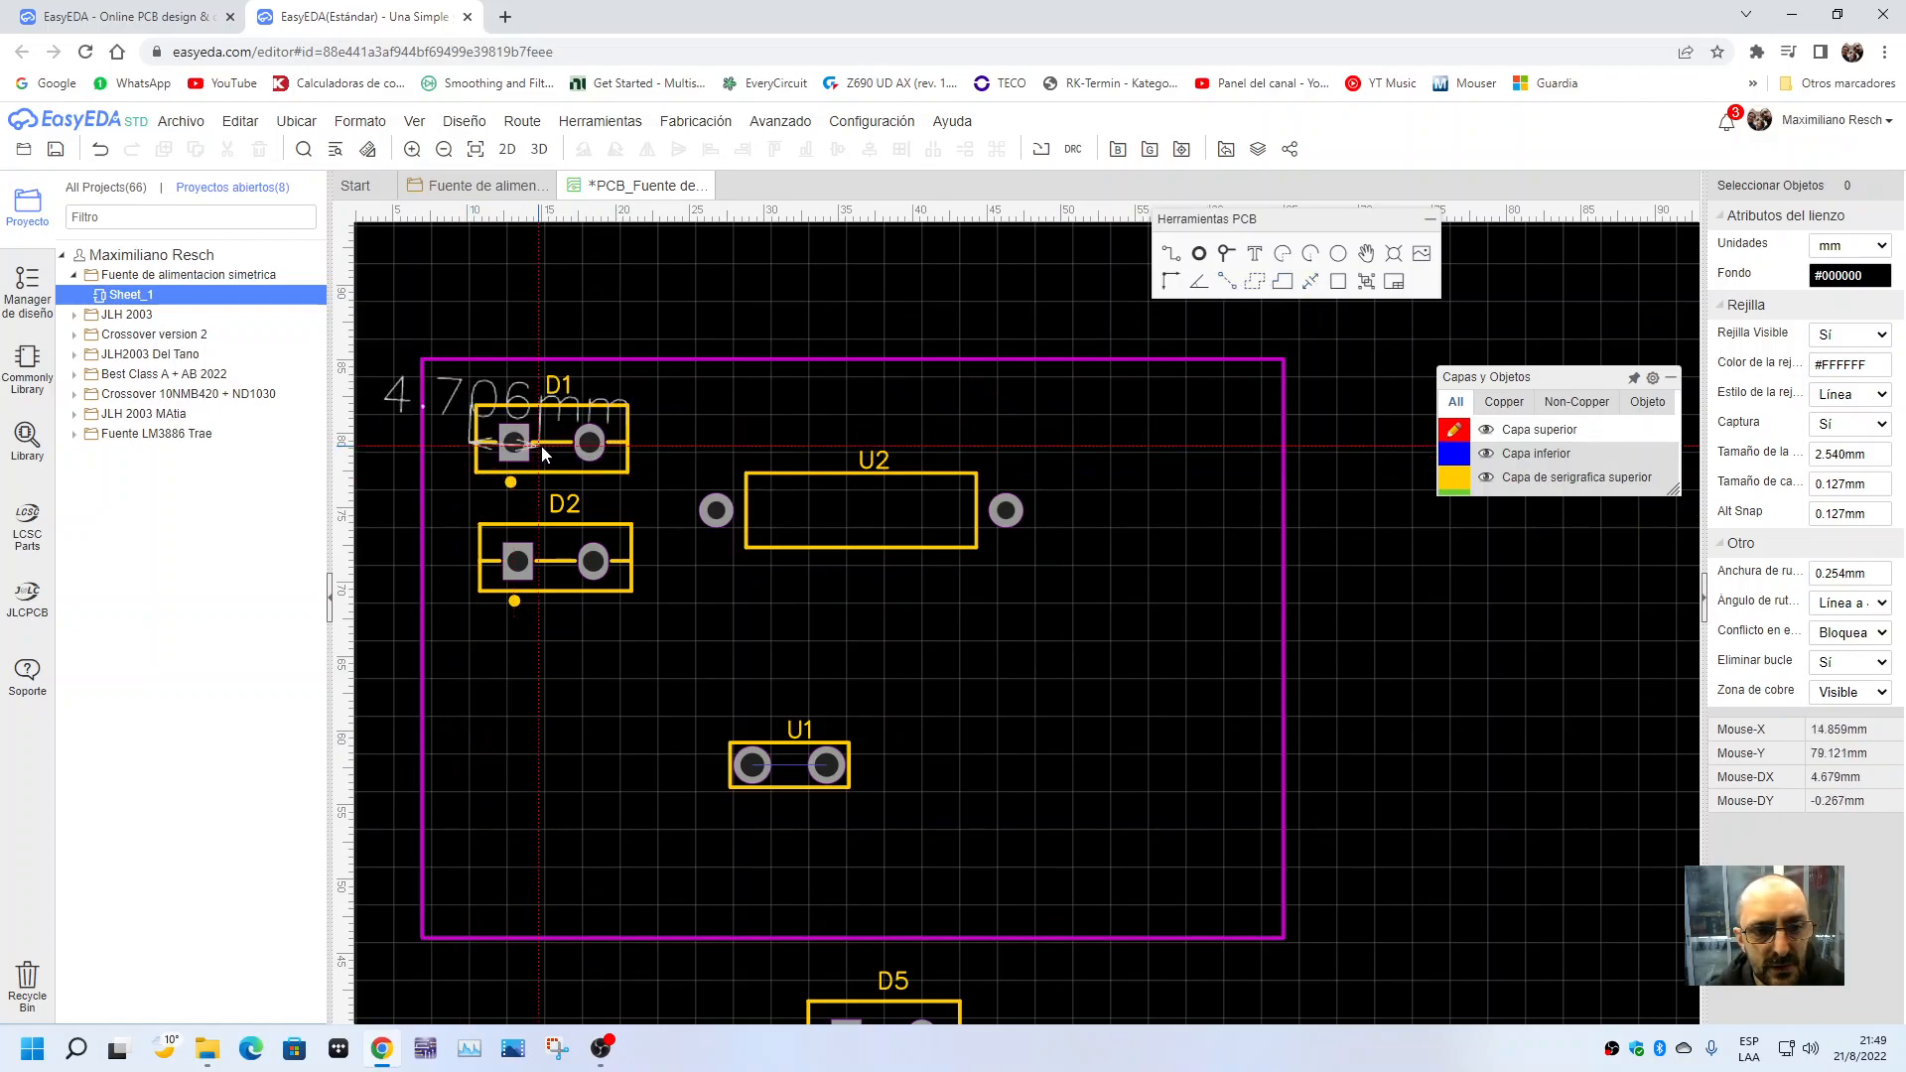
pyautogui.click(631, 448)
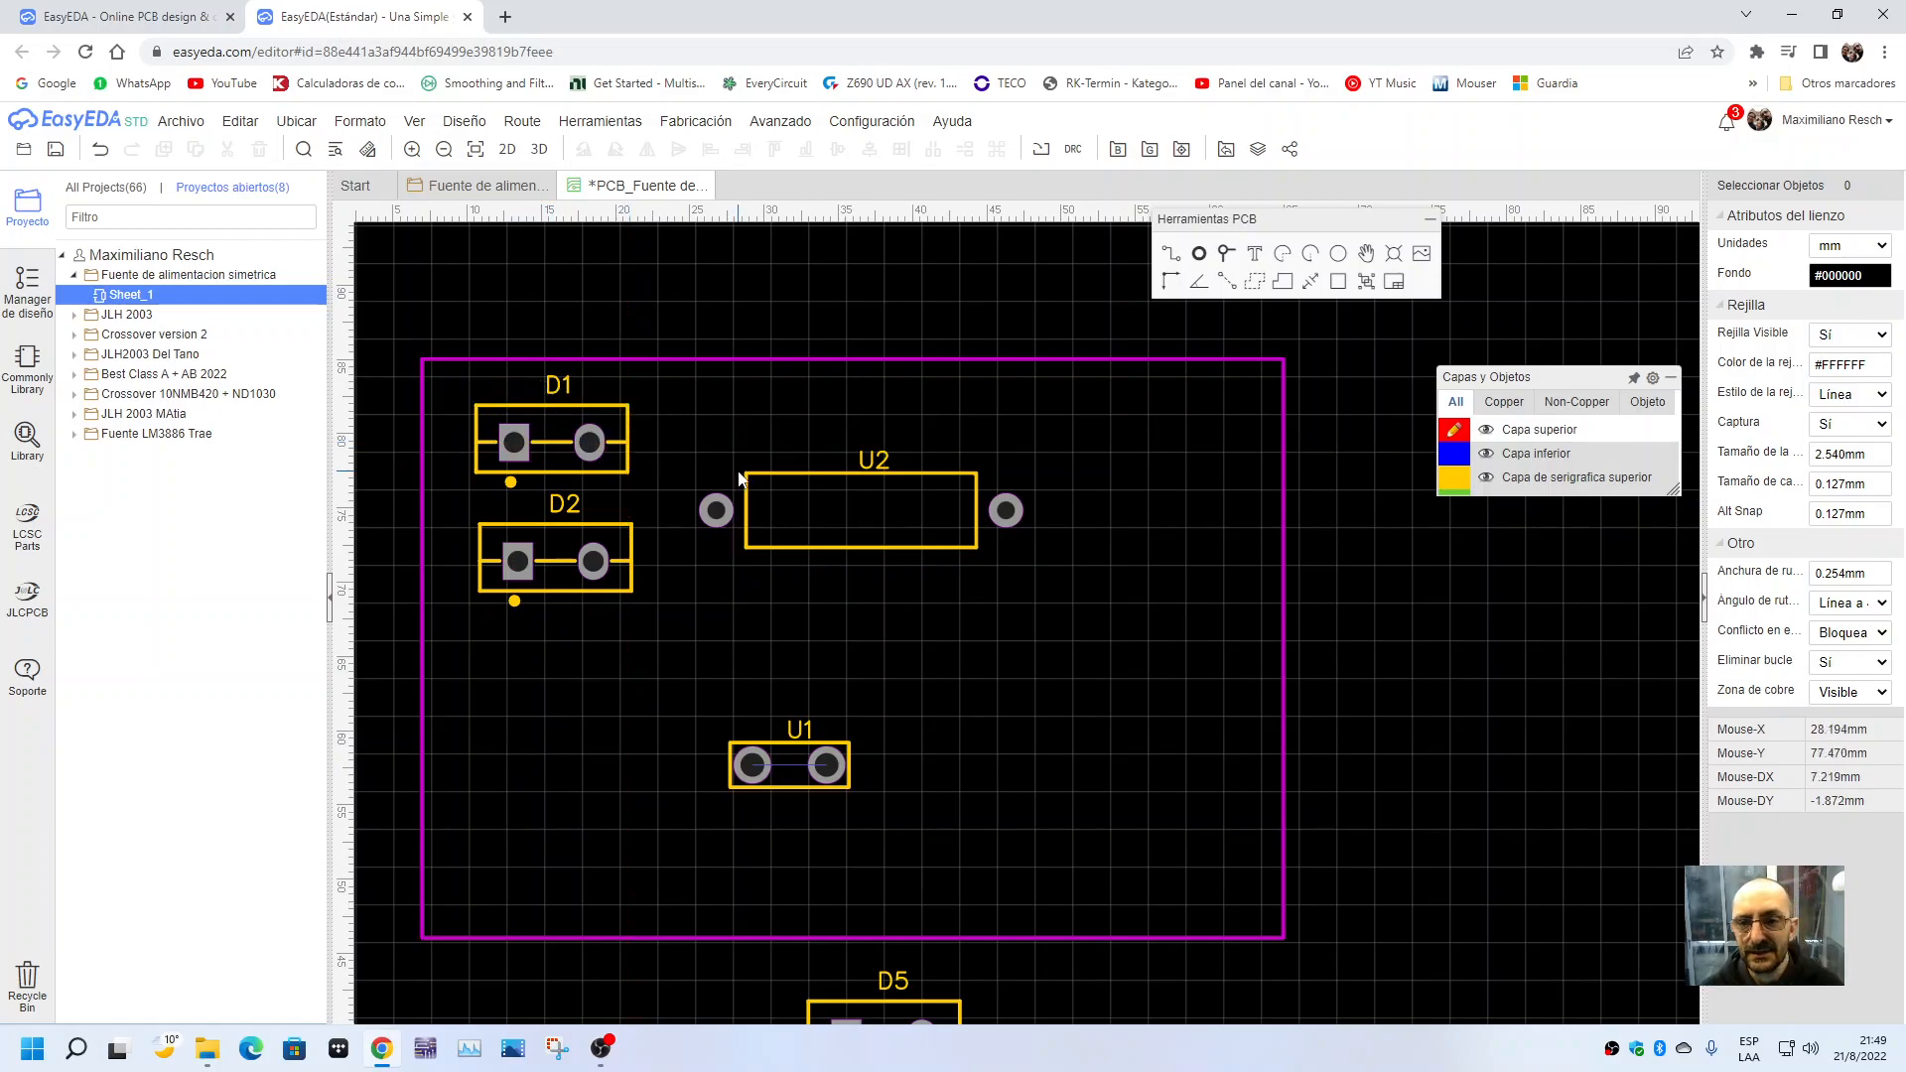
# - Shift resistor U2 slightly up and to the left on the board, and check the schematic before returning to the PCB
pyautogui.moveTo(958, 535); pyautogui.dragTo(947, 525)
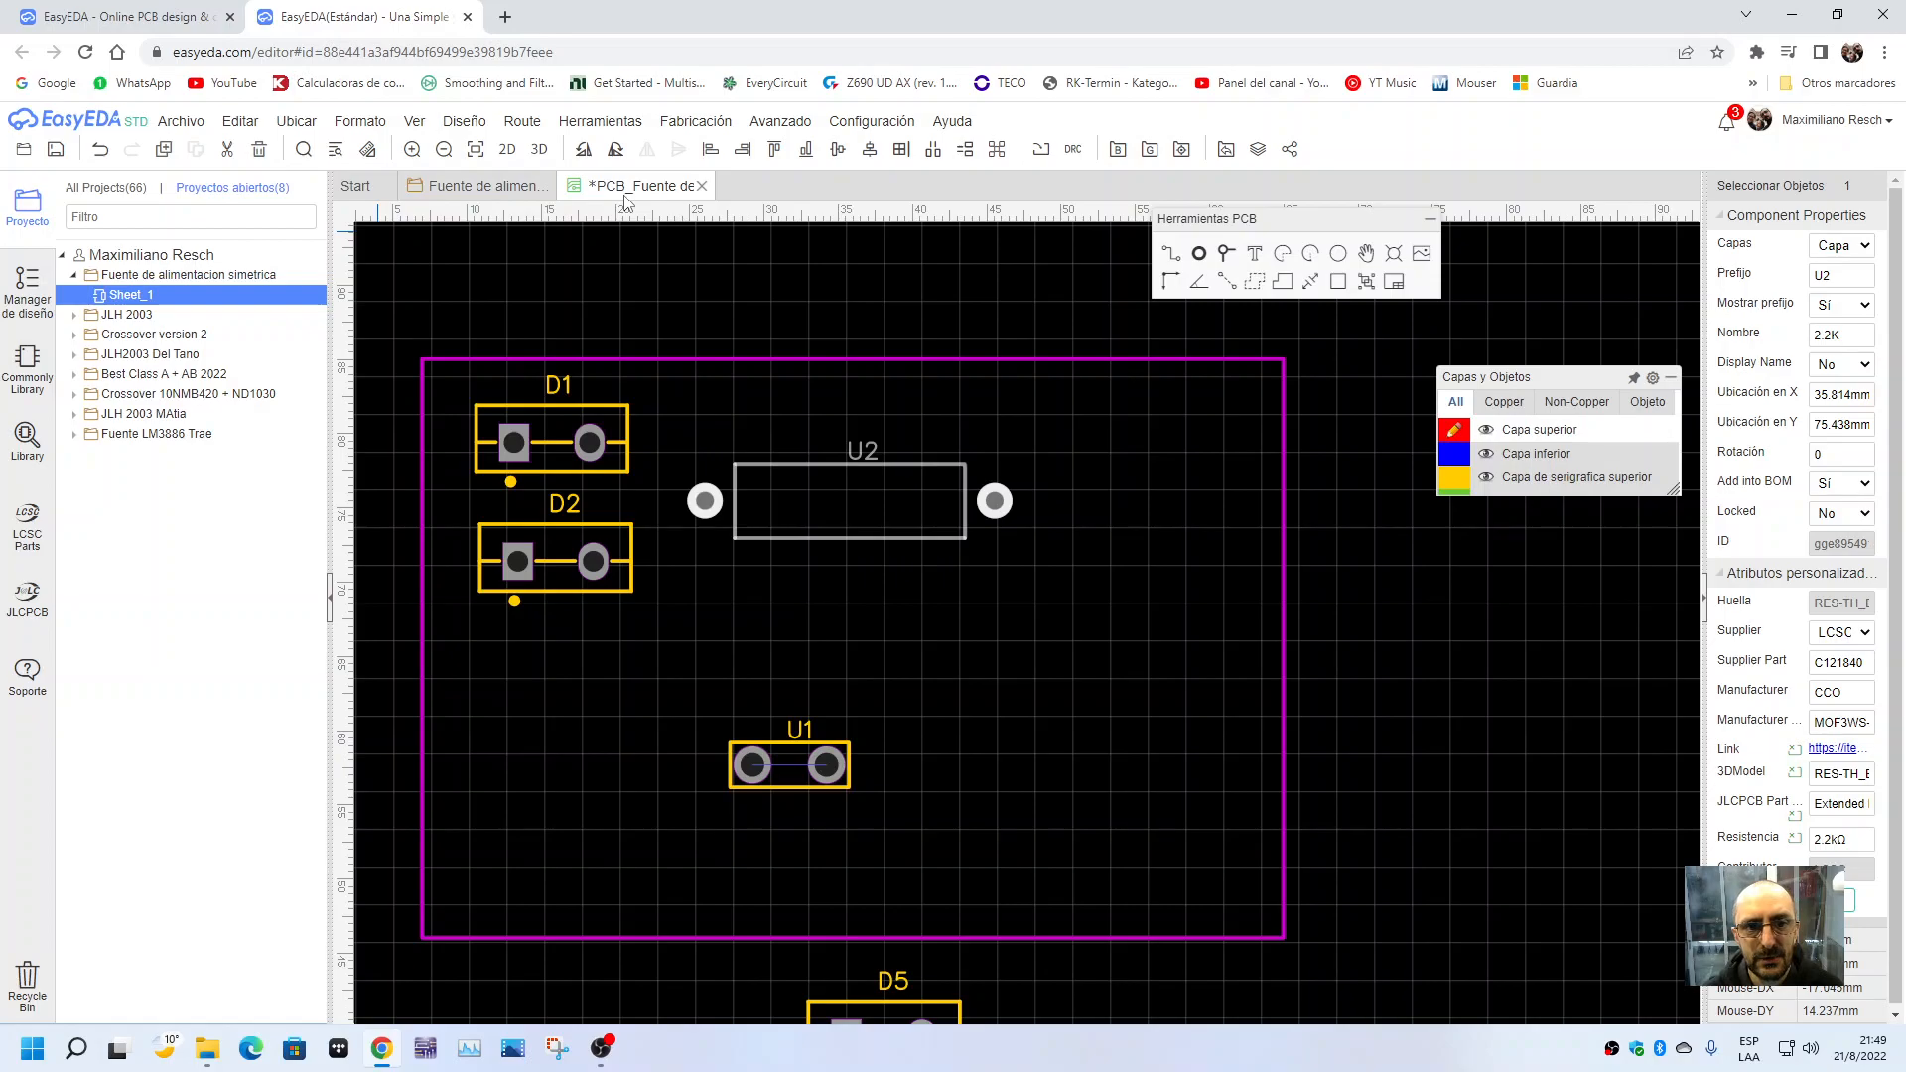
pyautogui.click(493, 191)
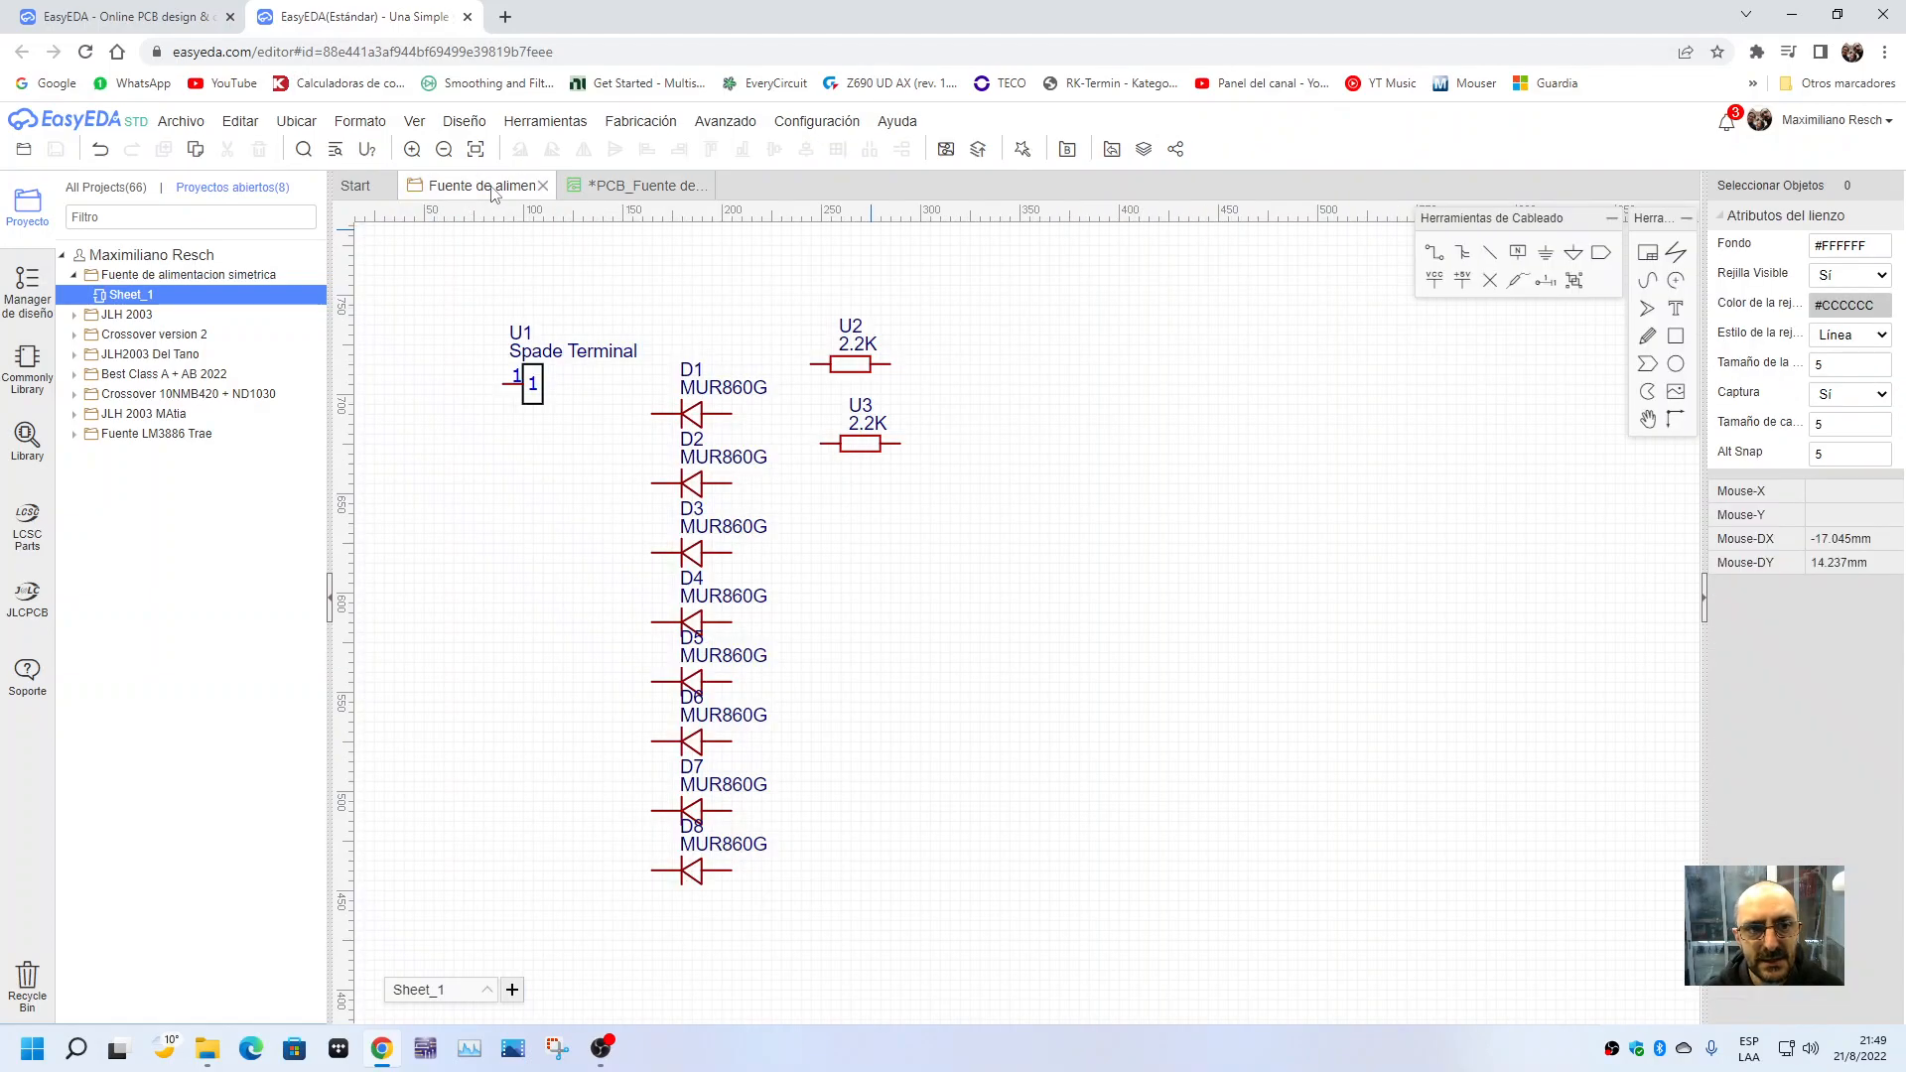
pyautogui.click(635, 187)
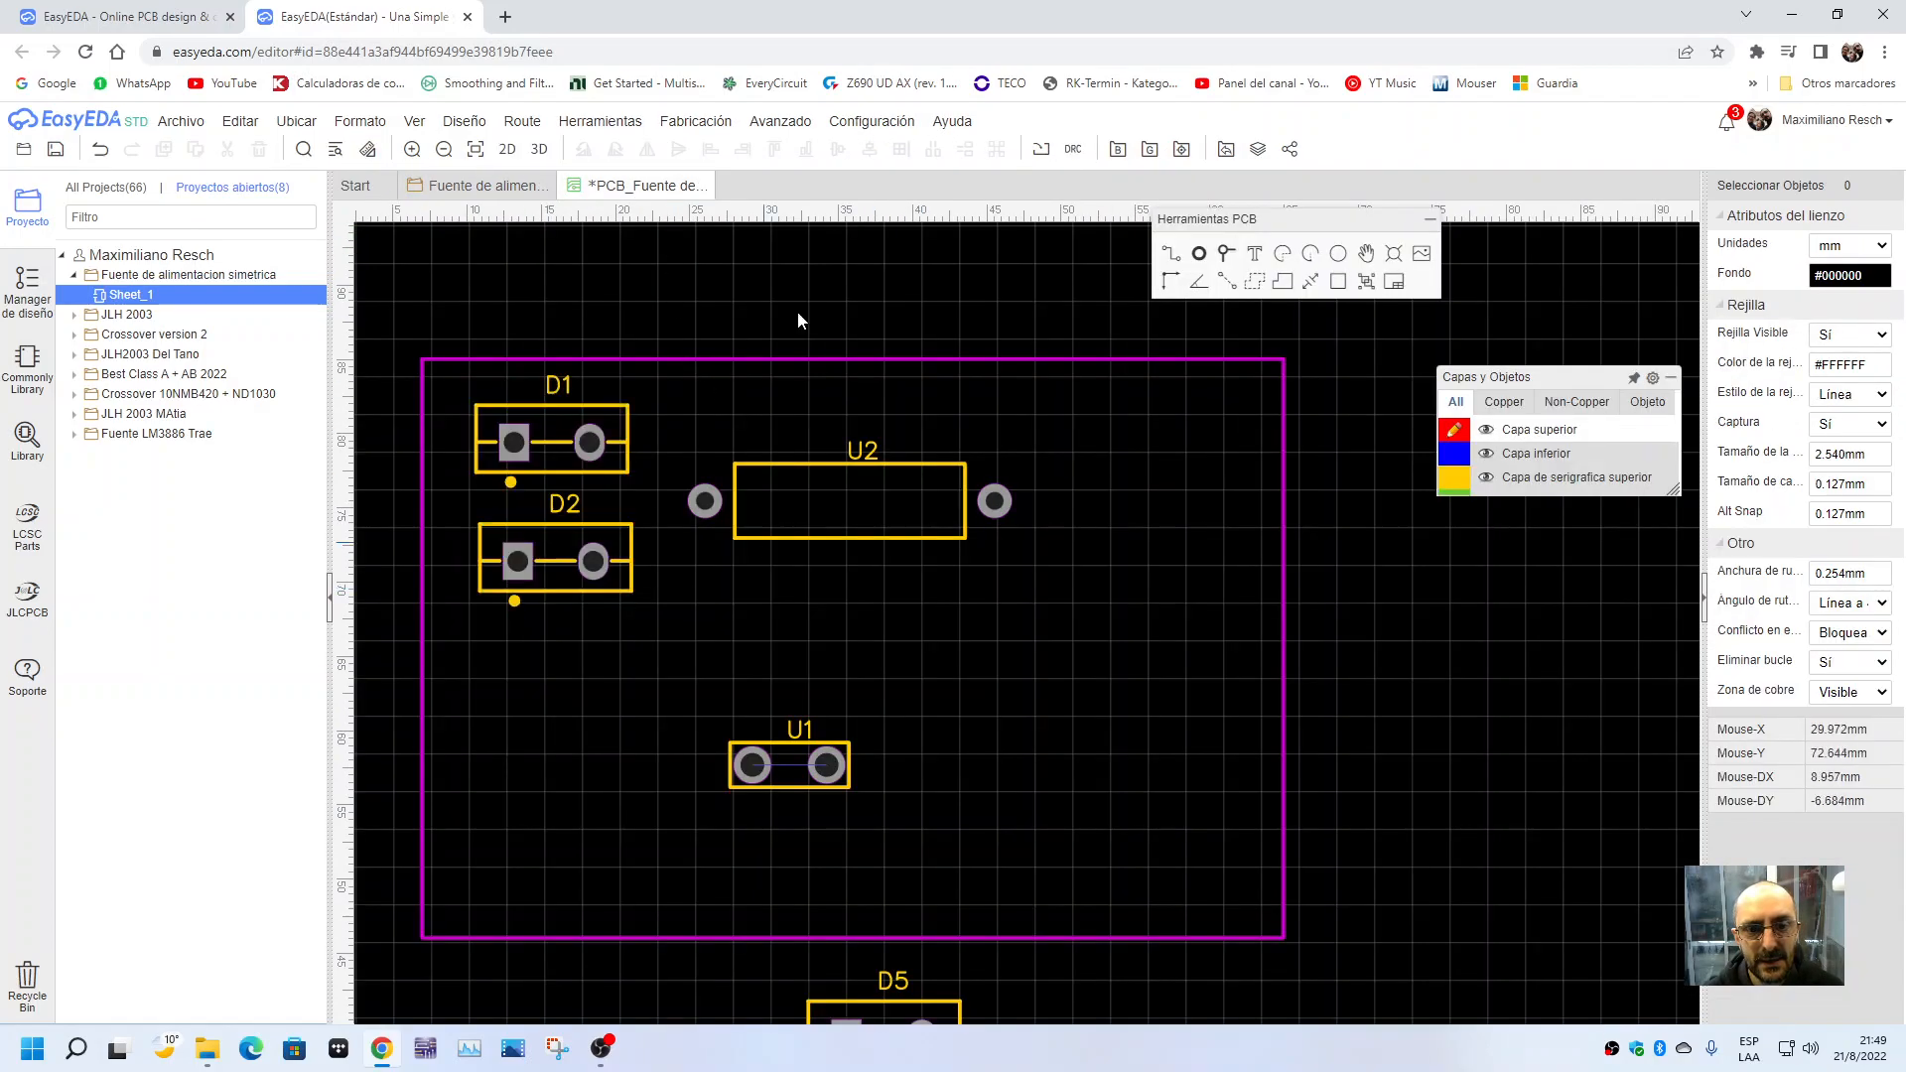
# - Look over the schematic, return to the board layout, and save the PCB into the Fuente de alimentacion simetrica project
pyautogui.click(511, 186)
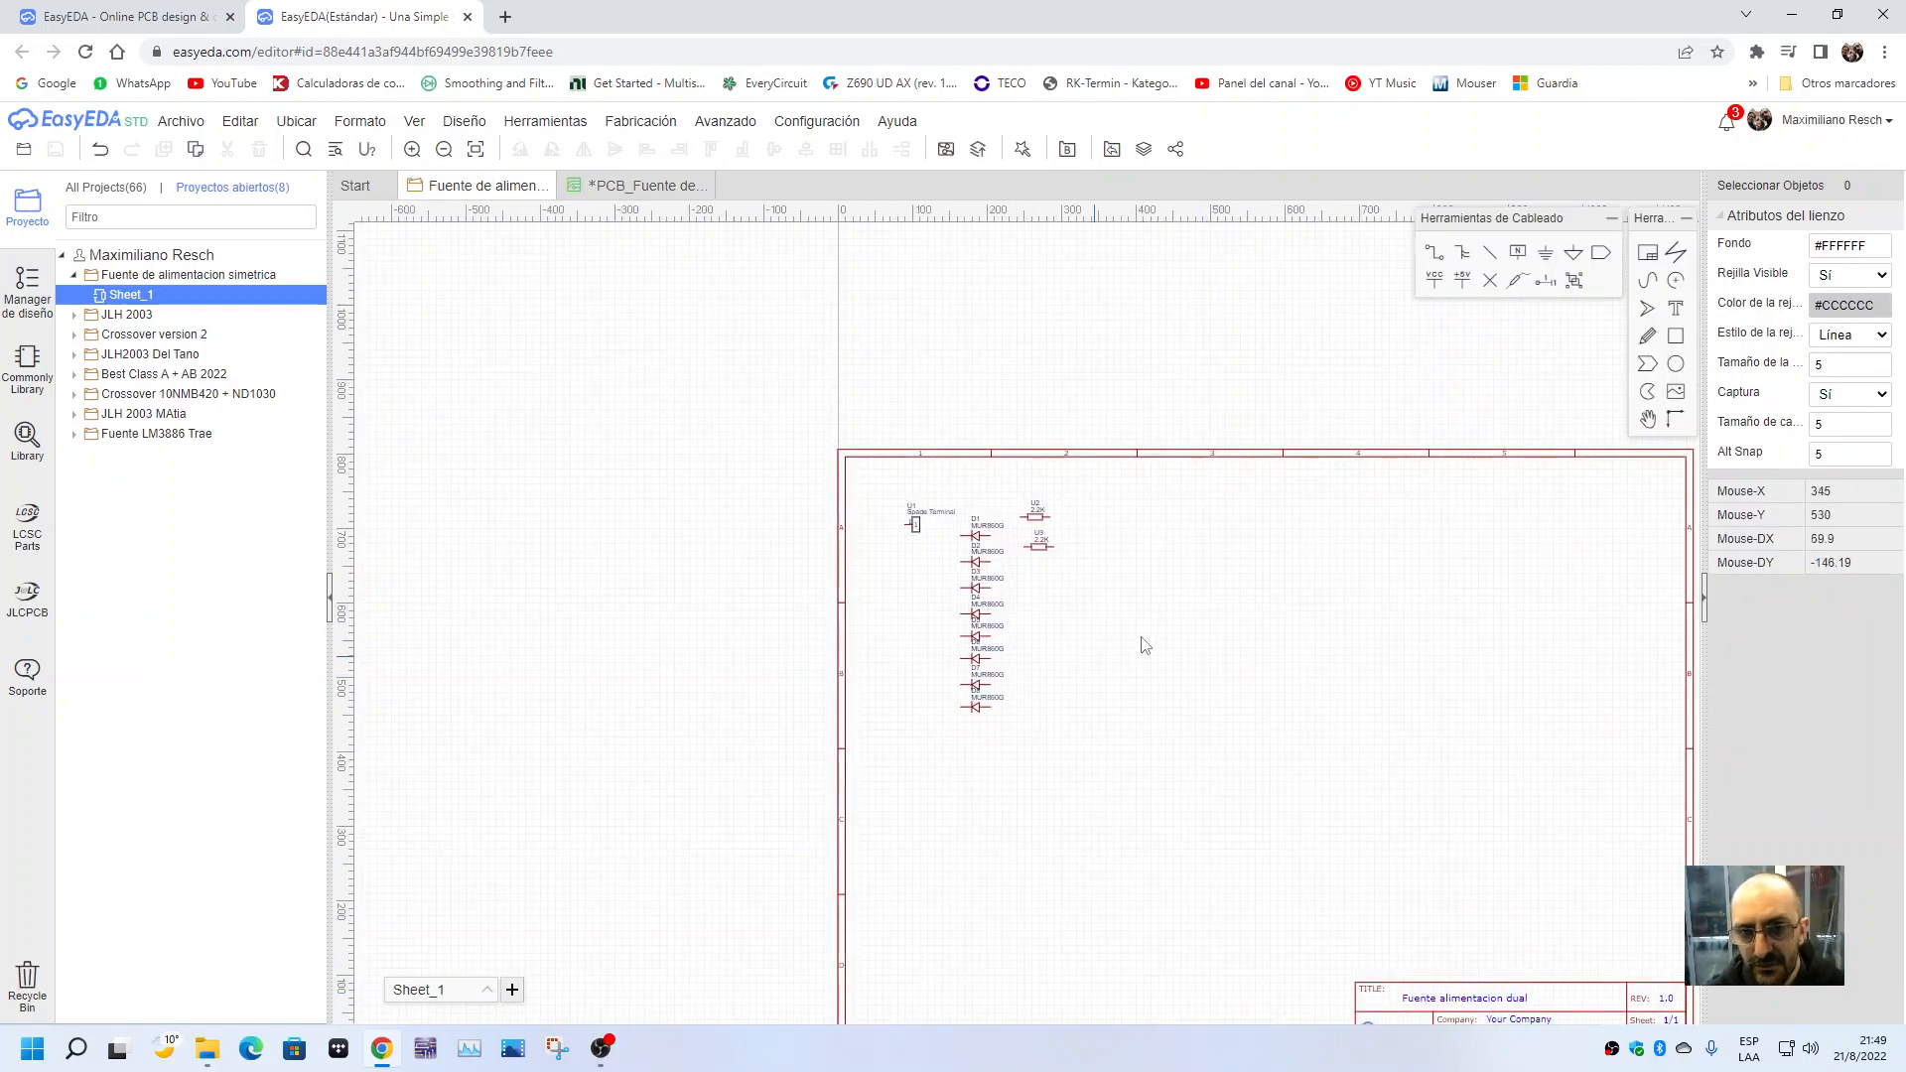
pyautogui.scroll(1, 992, 601)
pyautogui.scroll(1, 844, 512)
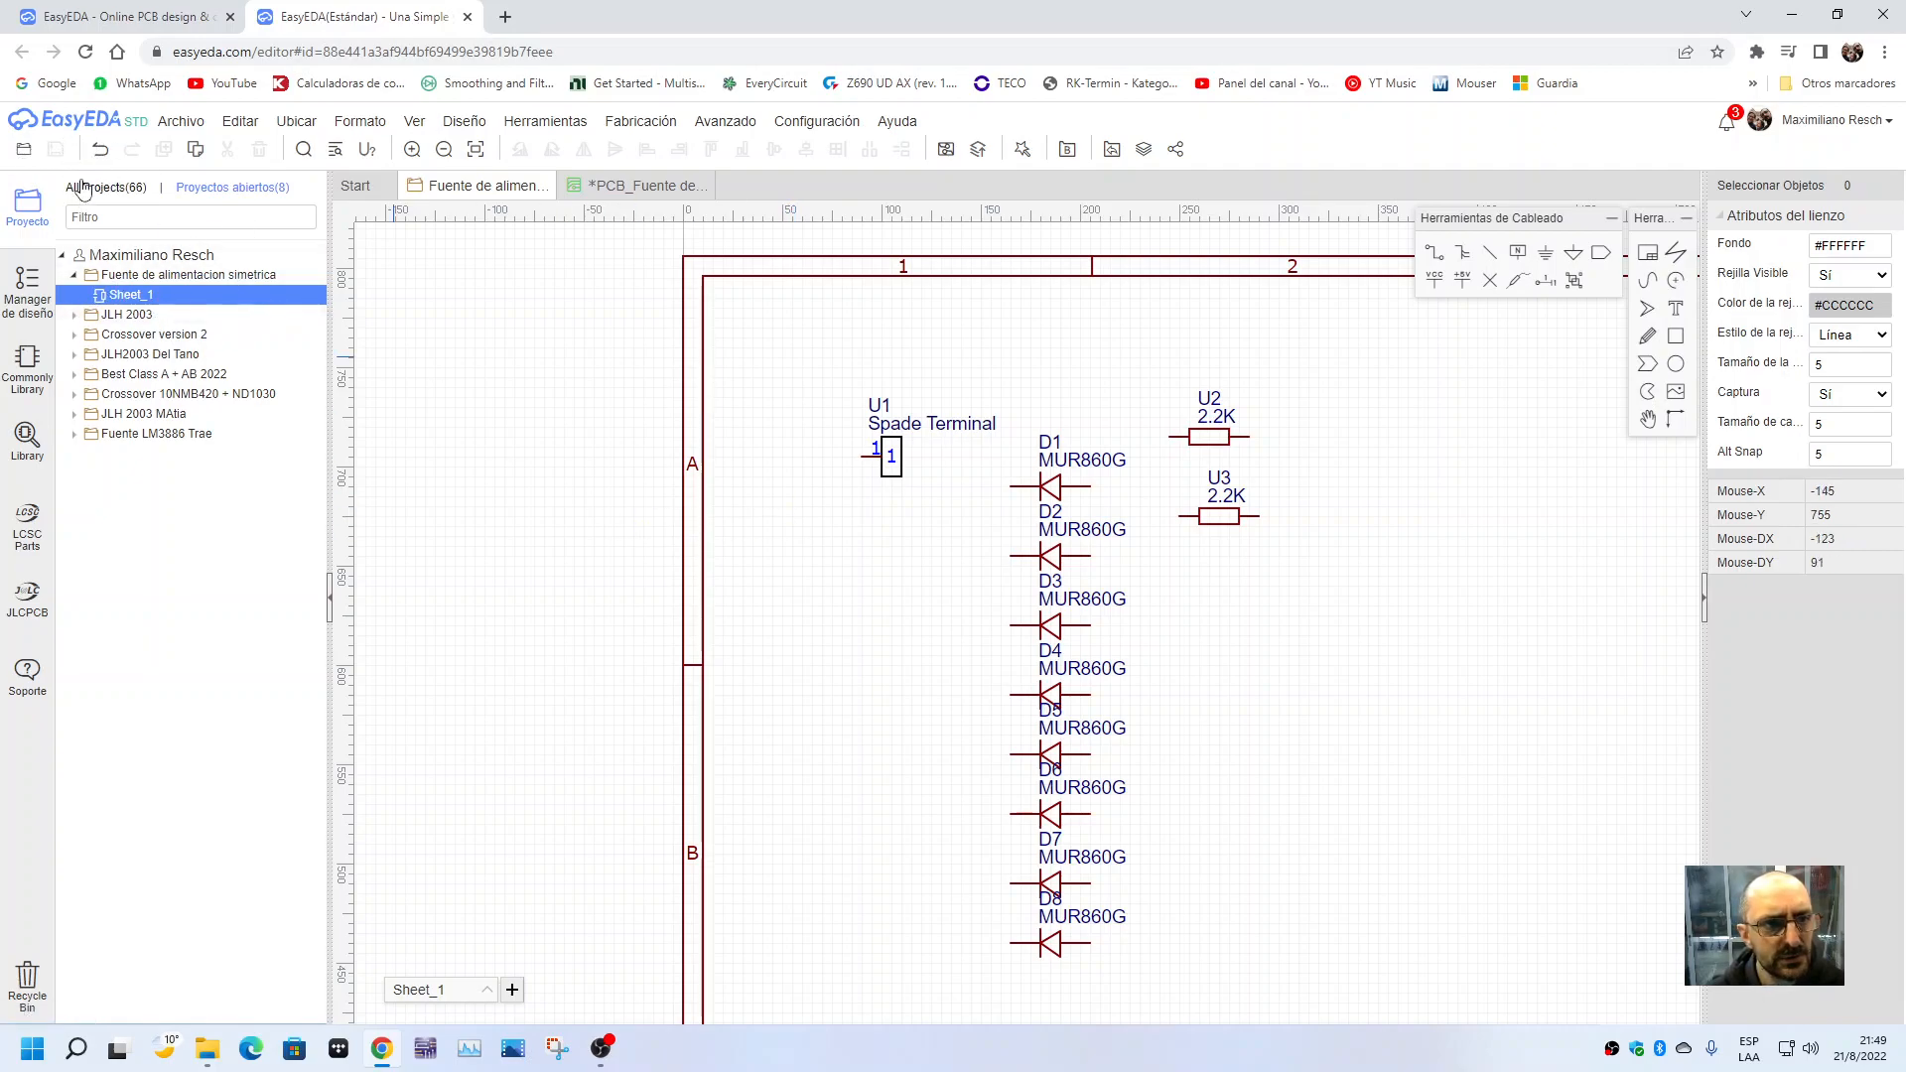
pyautogui.click(620, 189)
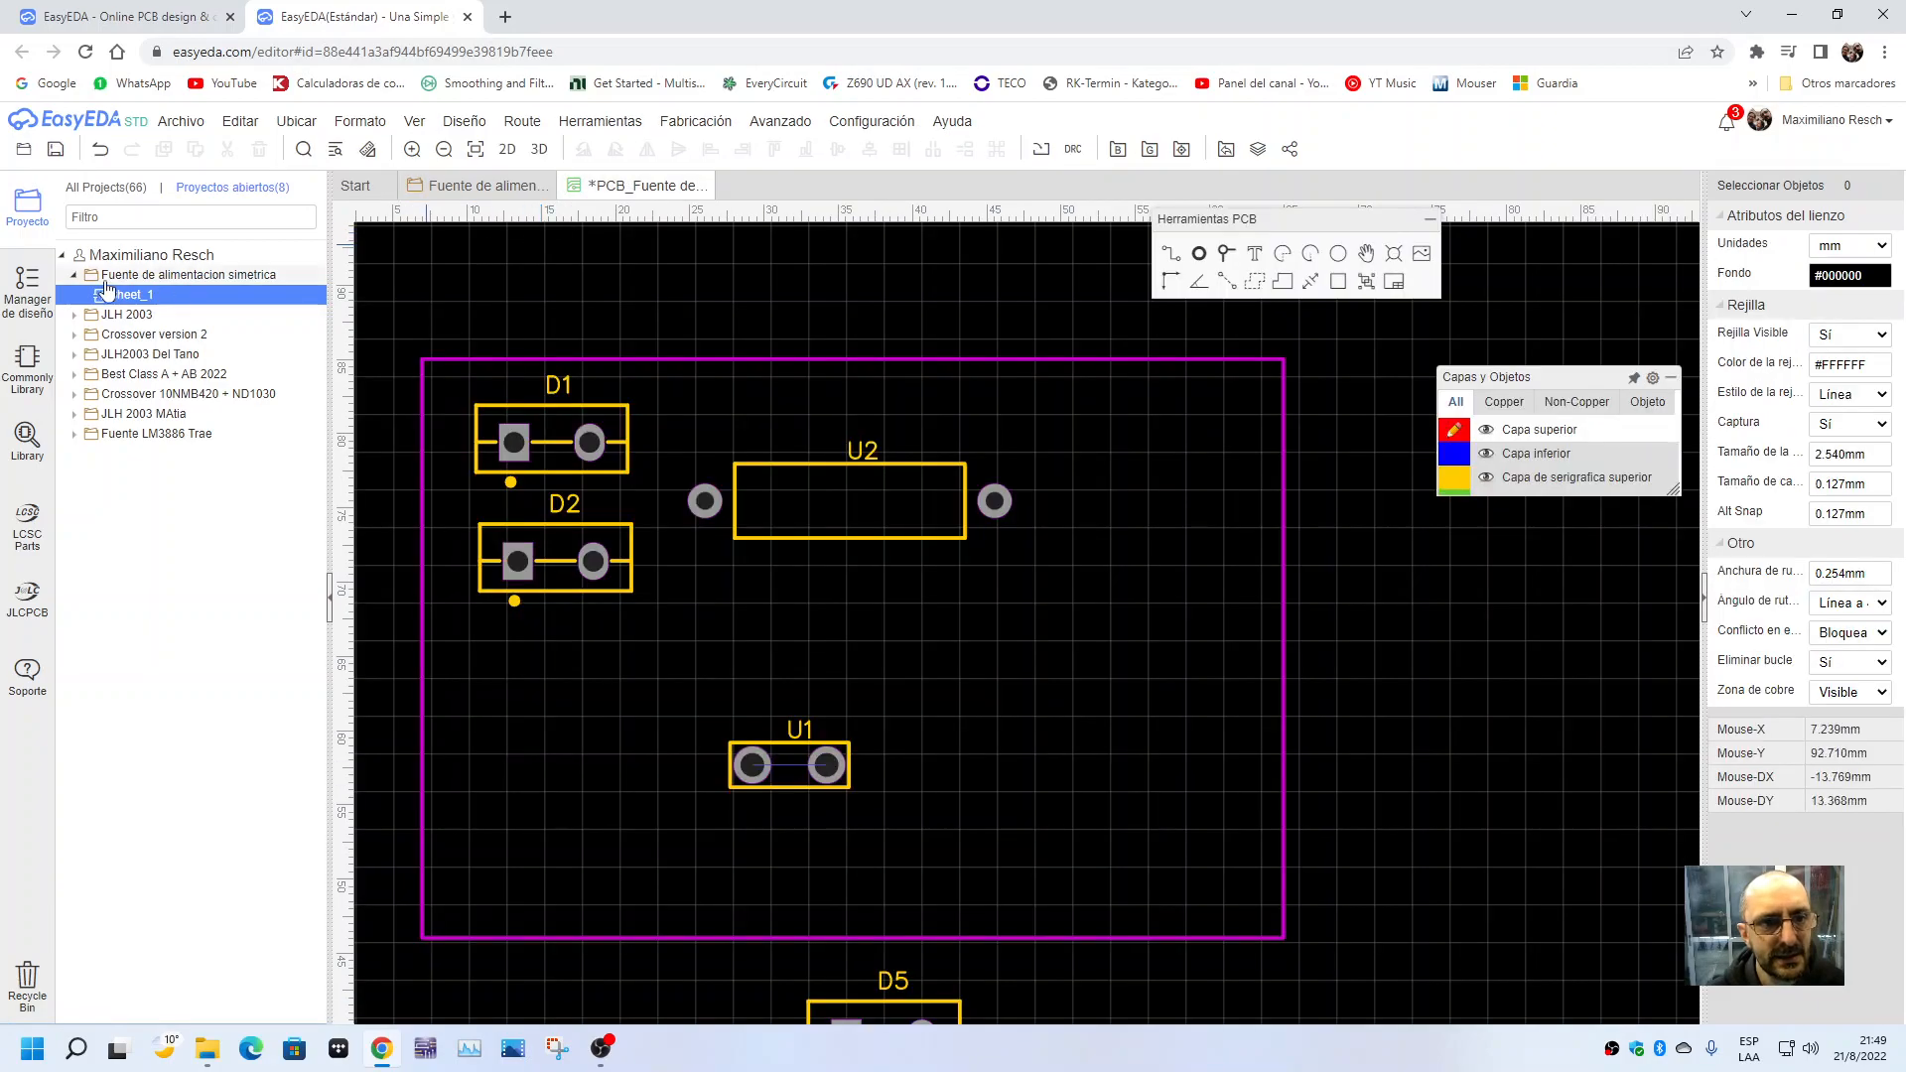
pyautogui.click(55, 152)
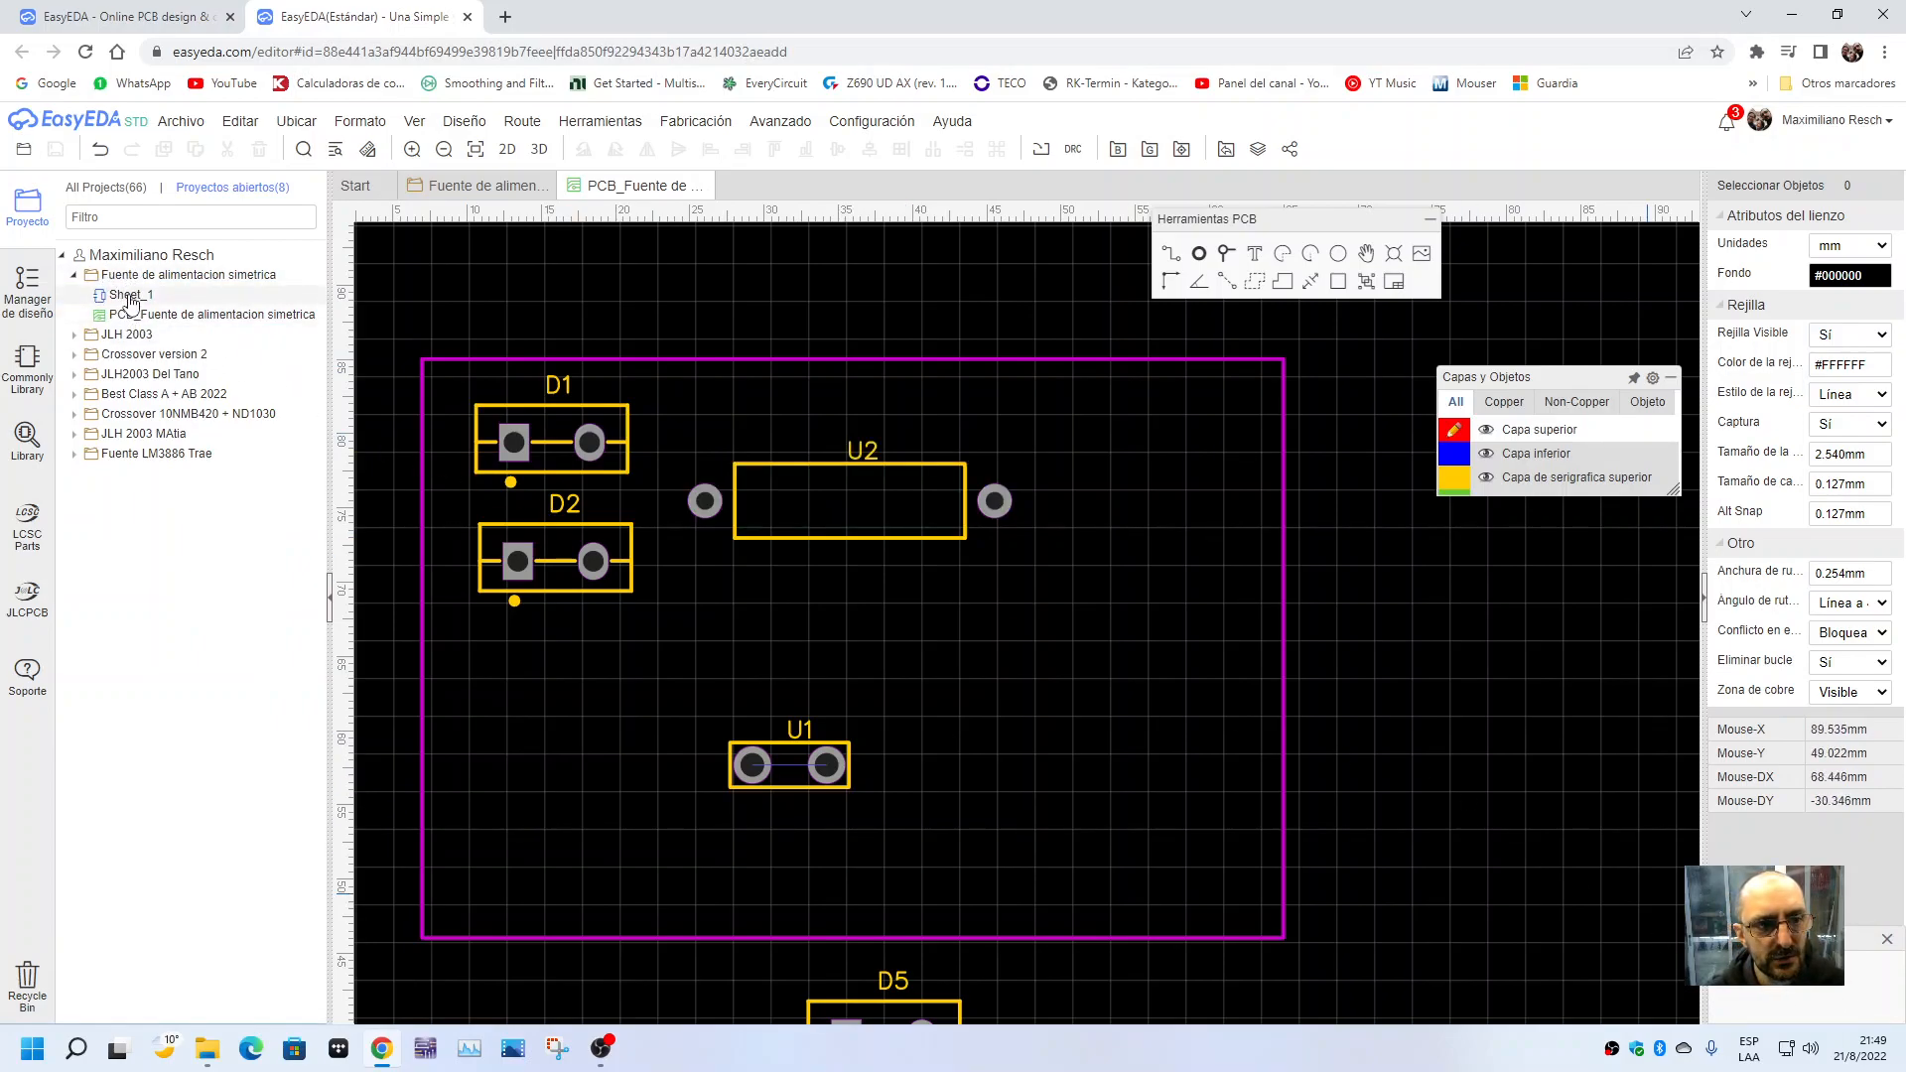
# - Close the open schematic and PCB documents and reopen Sheet_1 from the project to view its components
pyautogui.click(544, 186)
pyautogui.click(543, 186)
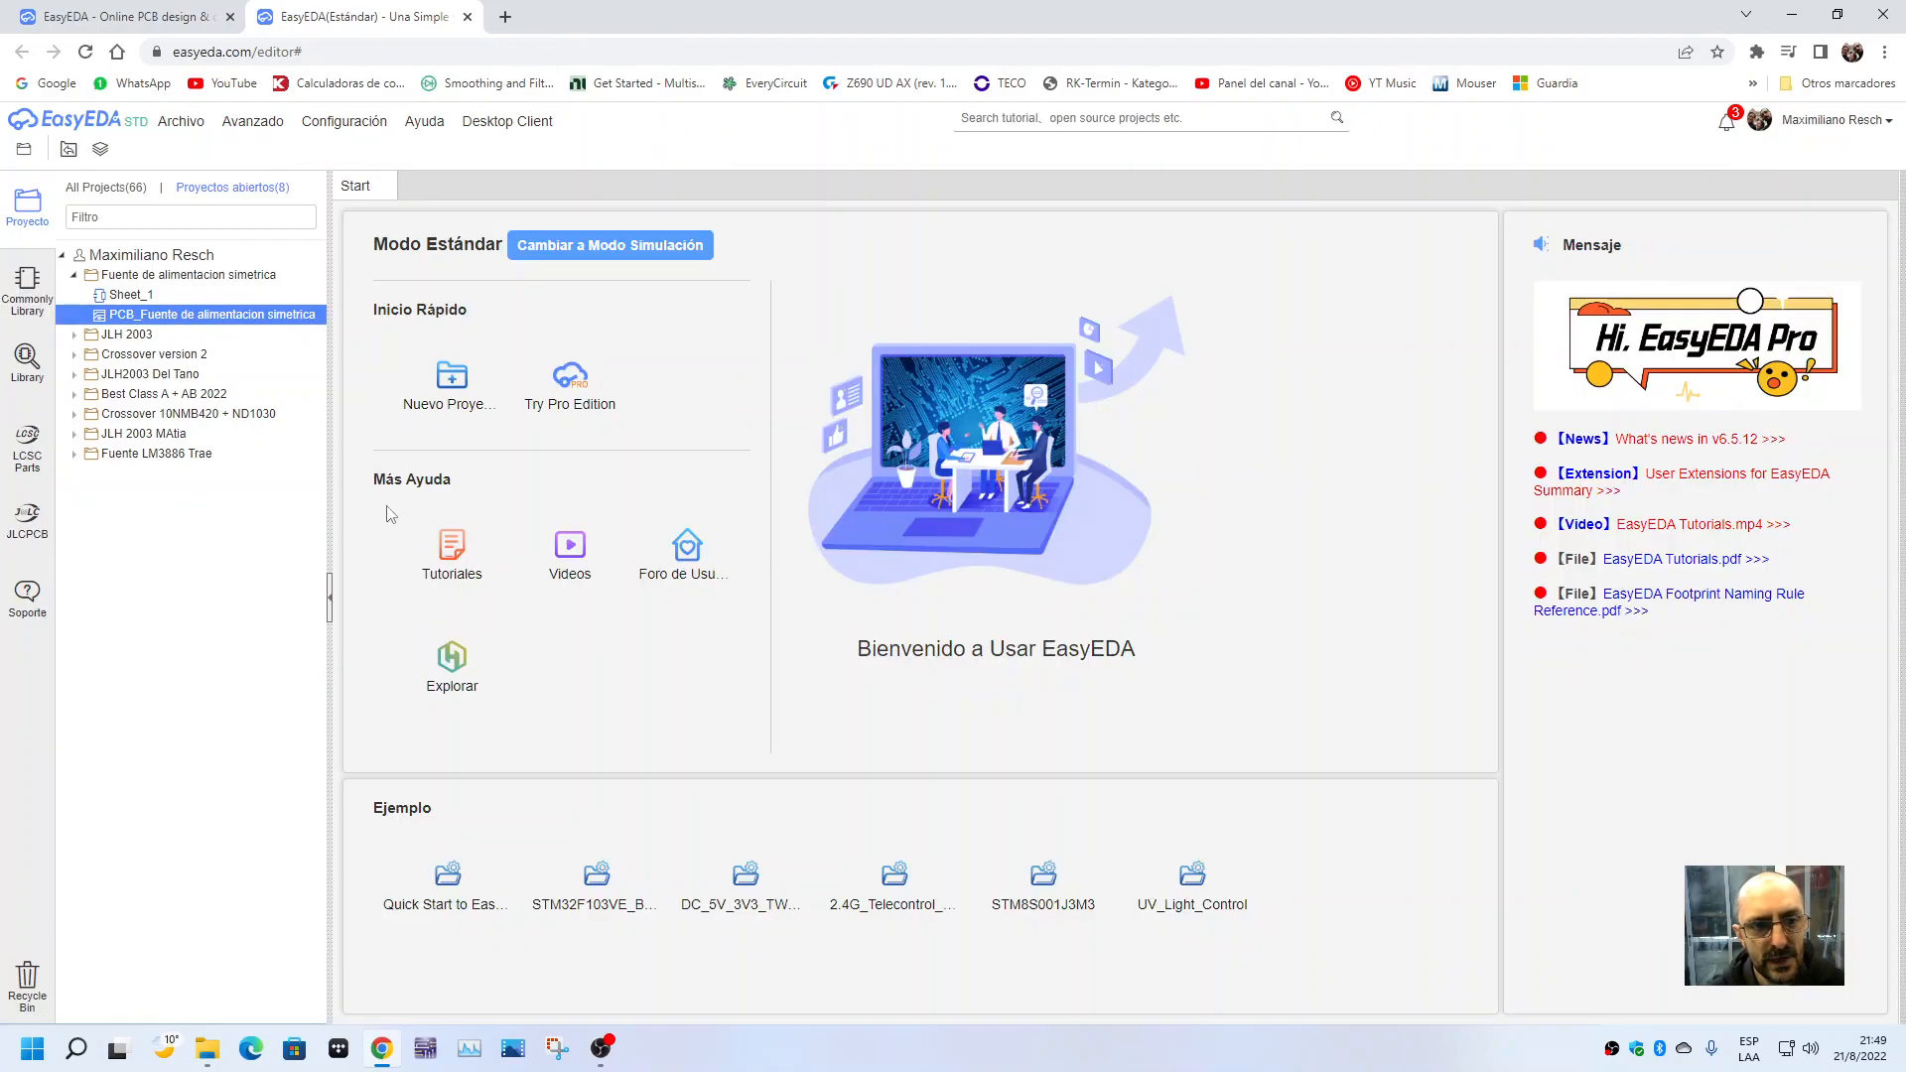
pyautogui.doubleClick(121, 296)
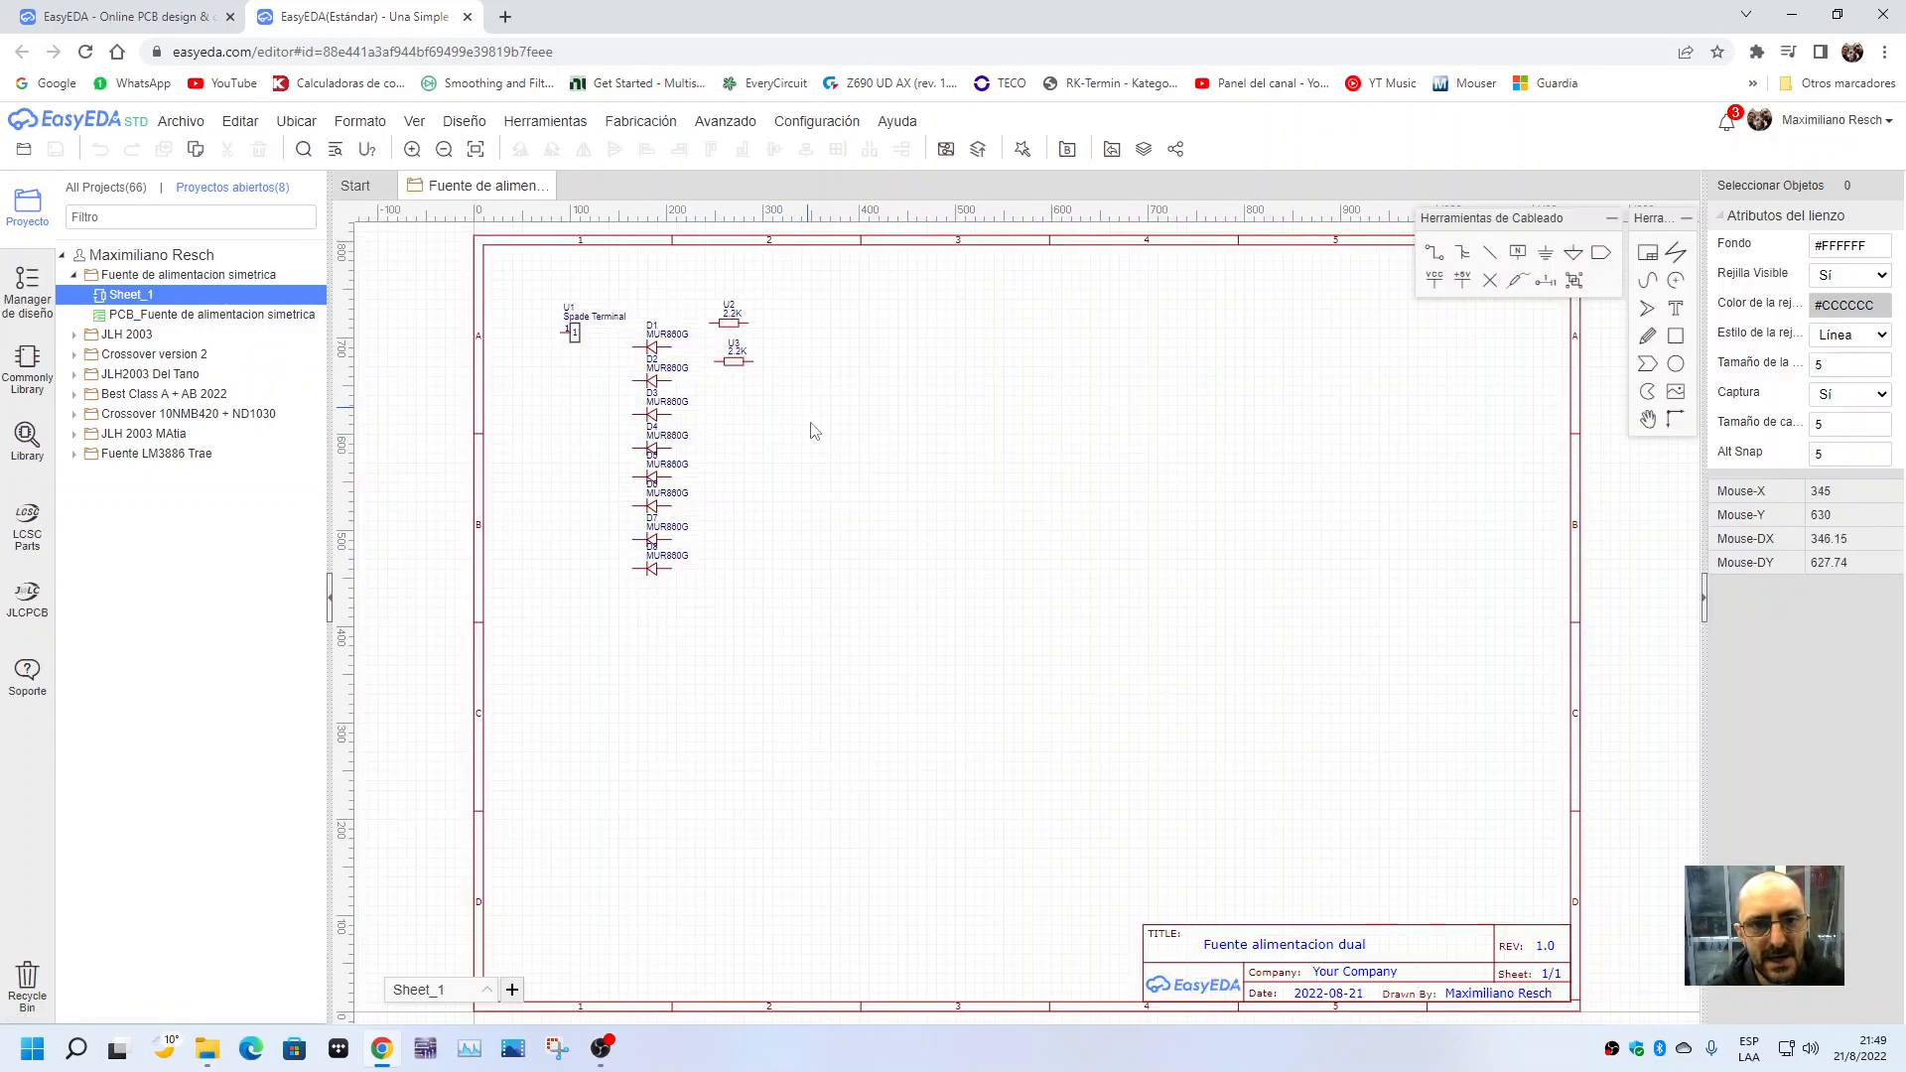
pyautogui.scroll(4, 806, 417)
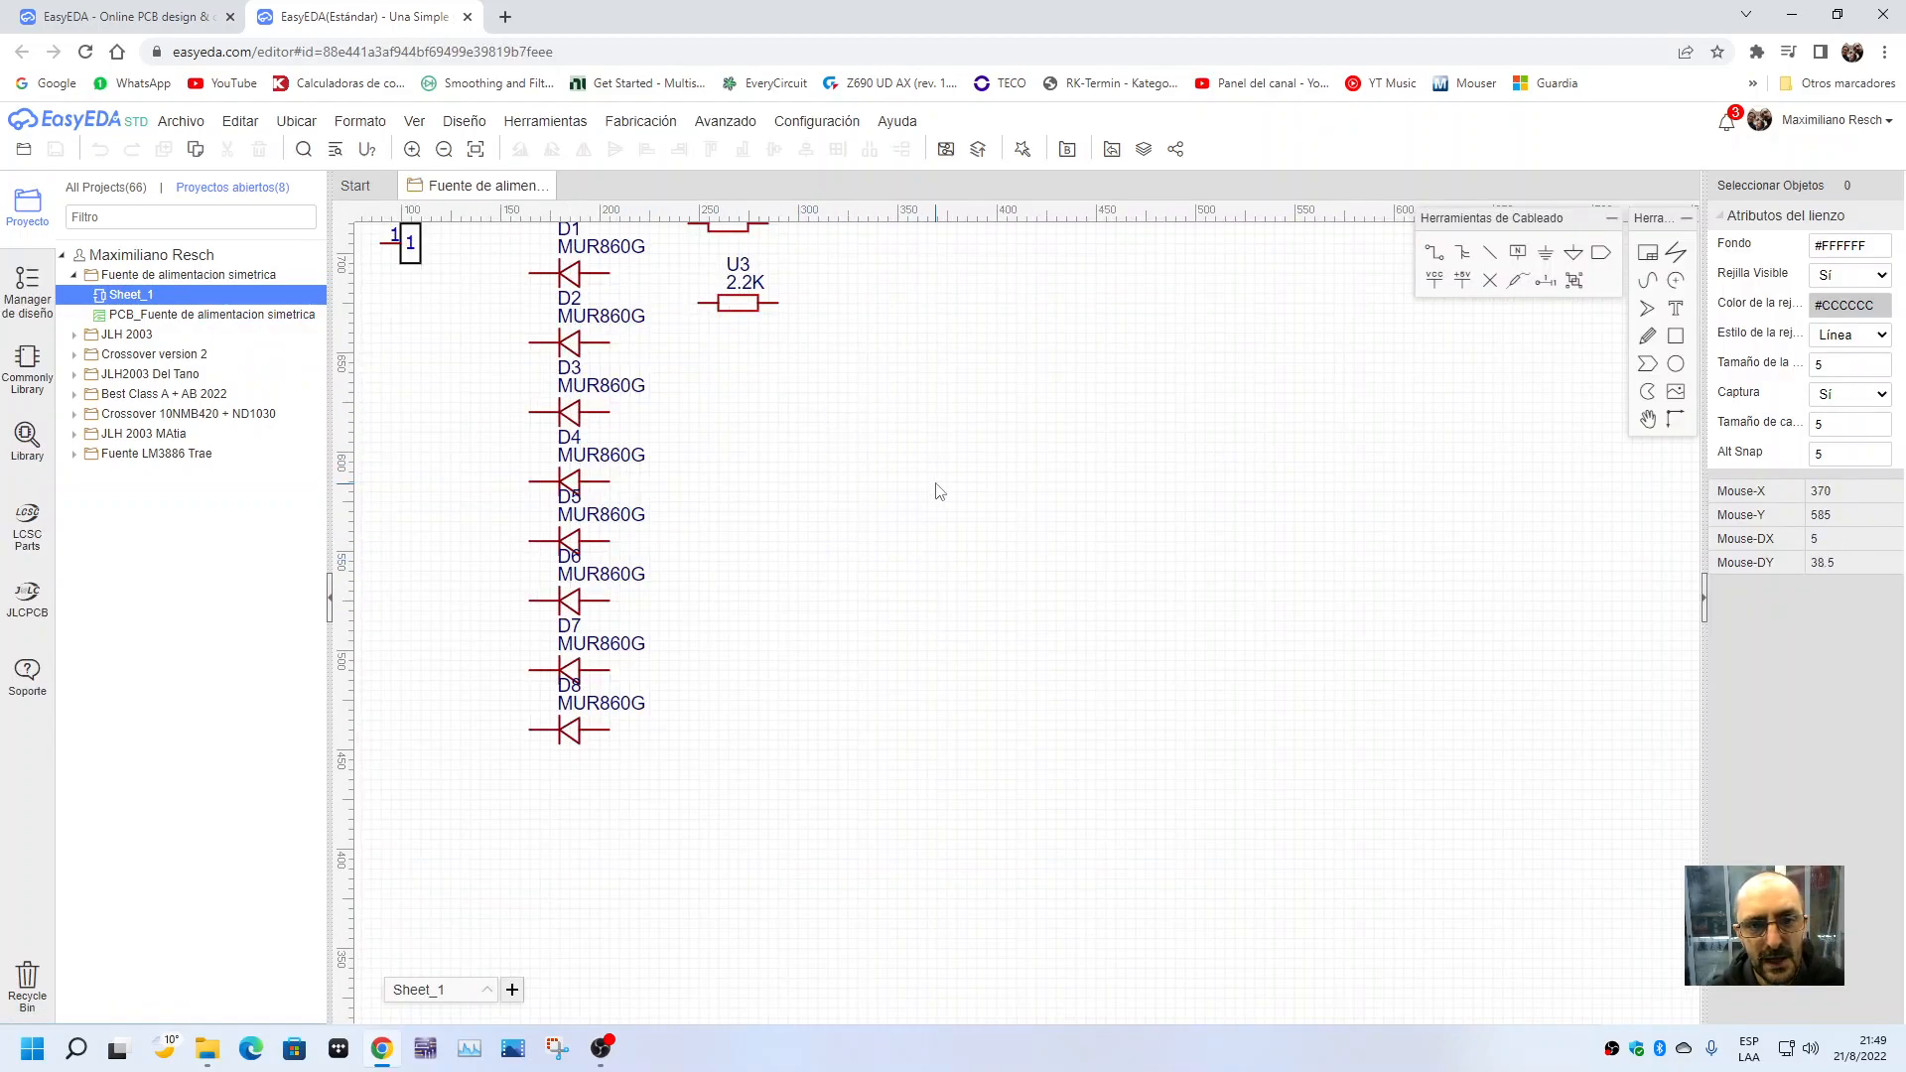
pyautogui.scroll(-2, 936, 493)
pyautogui.moveTo(889, 445); pyautogui.dragTo(1020, 560, button='right')
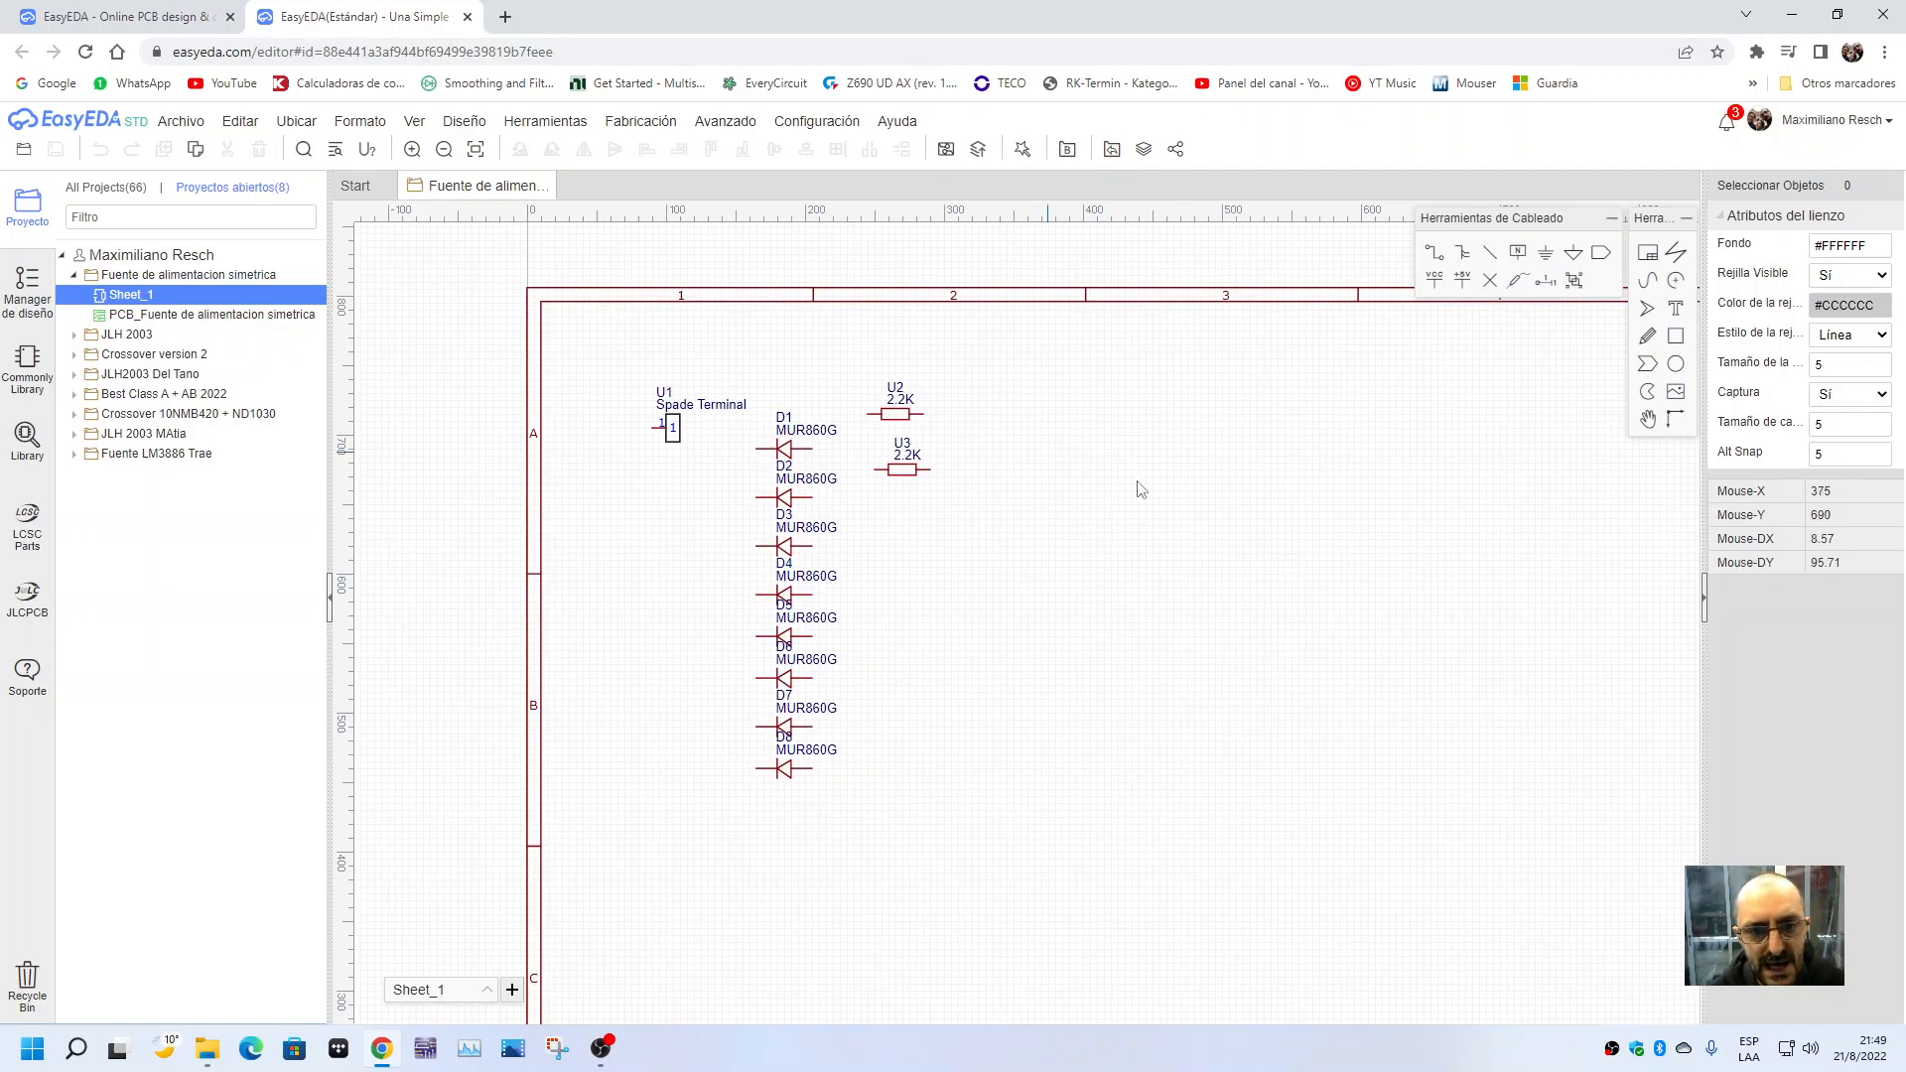
# - Open PCB_Fuente de alimentacion simetrica from the project, look over the board layout, and close it to return to the schematic
pyautogui.click(193, 315)
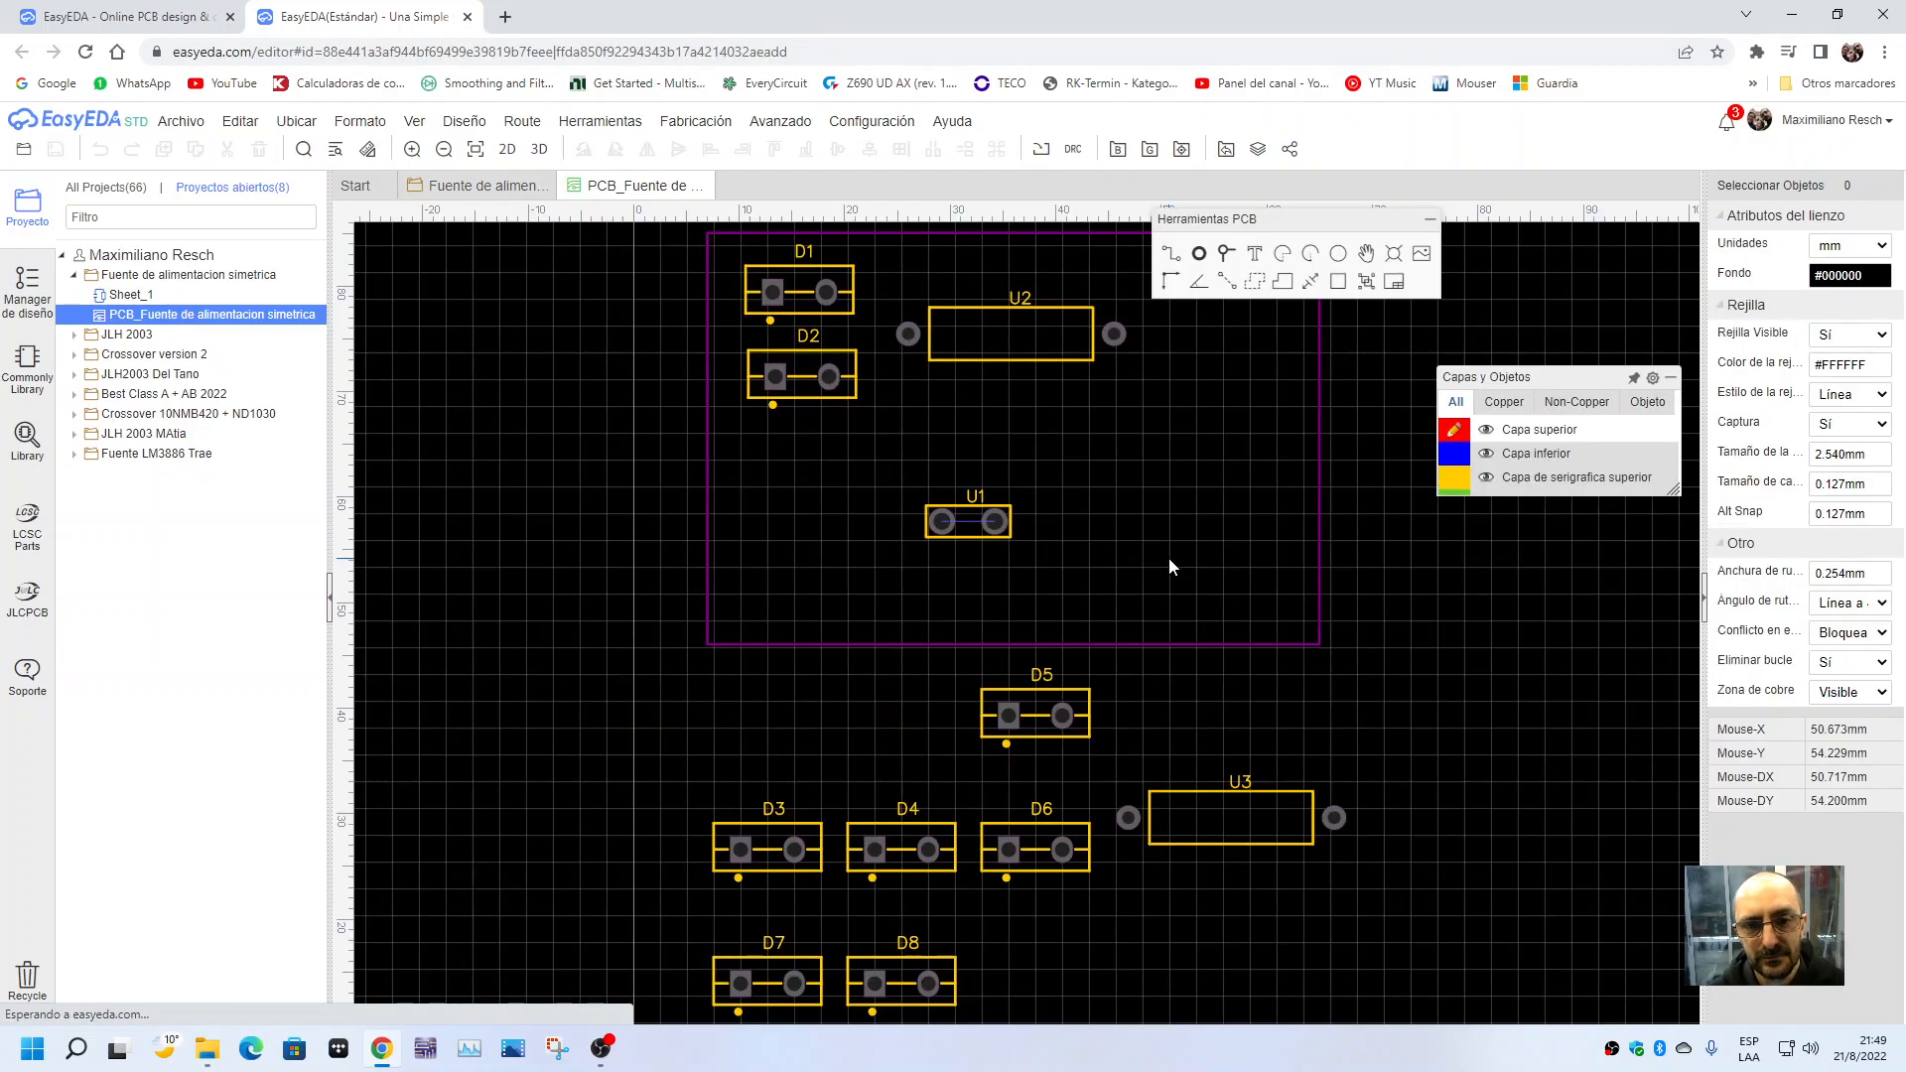
pyautogui.moveTo(1134, 448); pyautogui.dragTo(1008, 554, button='right')
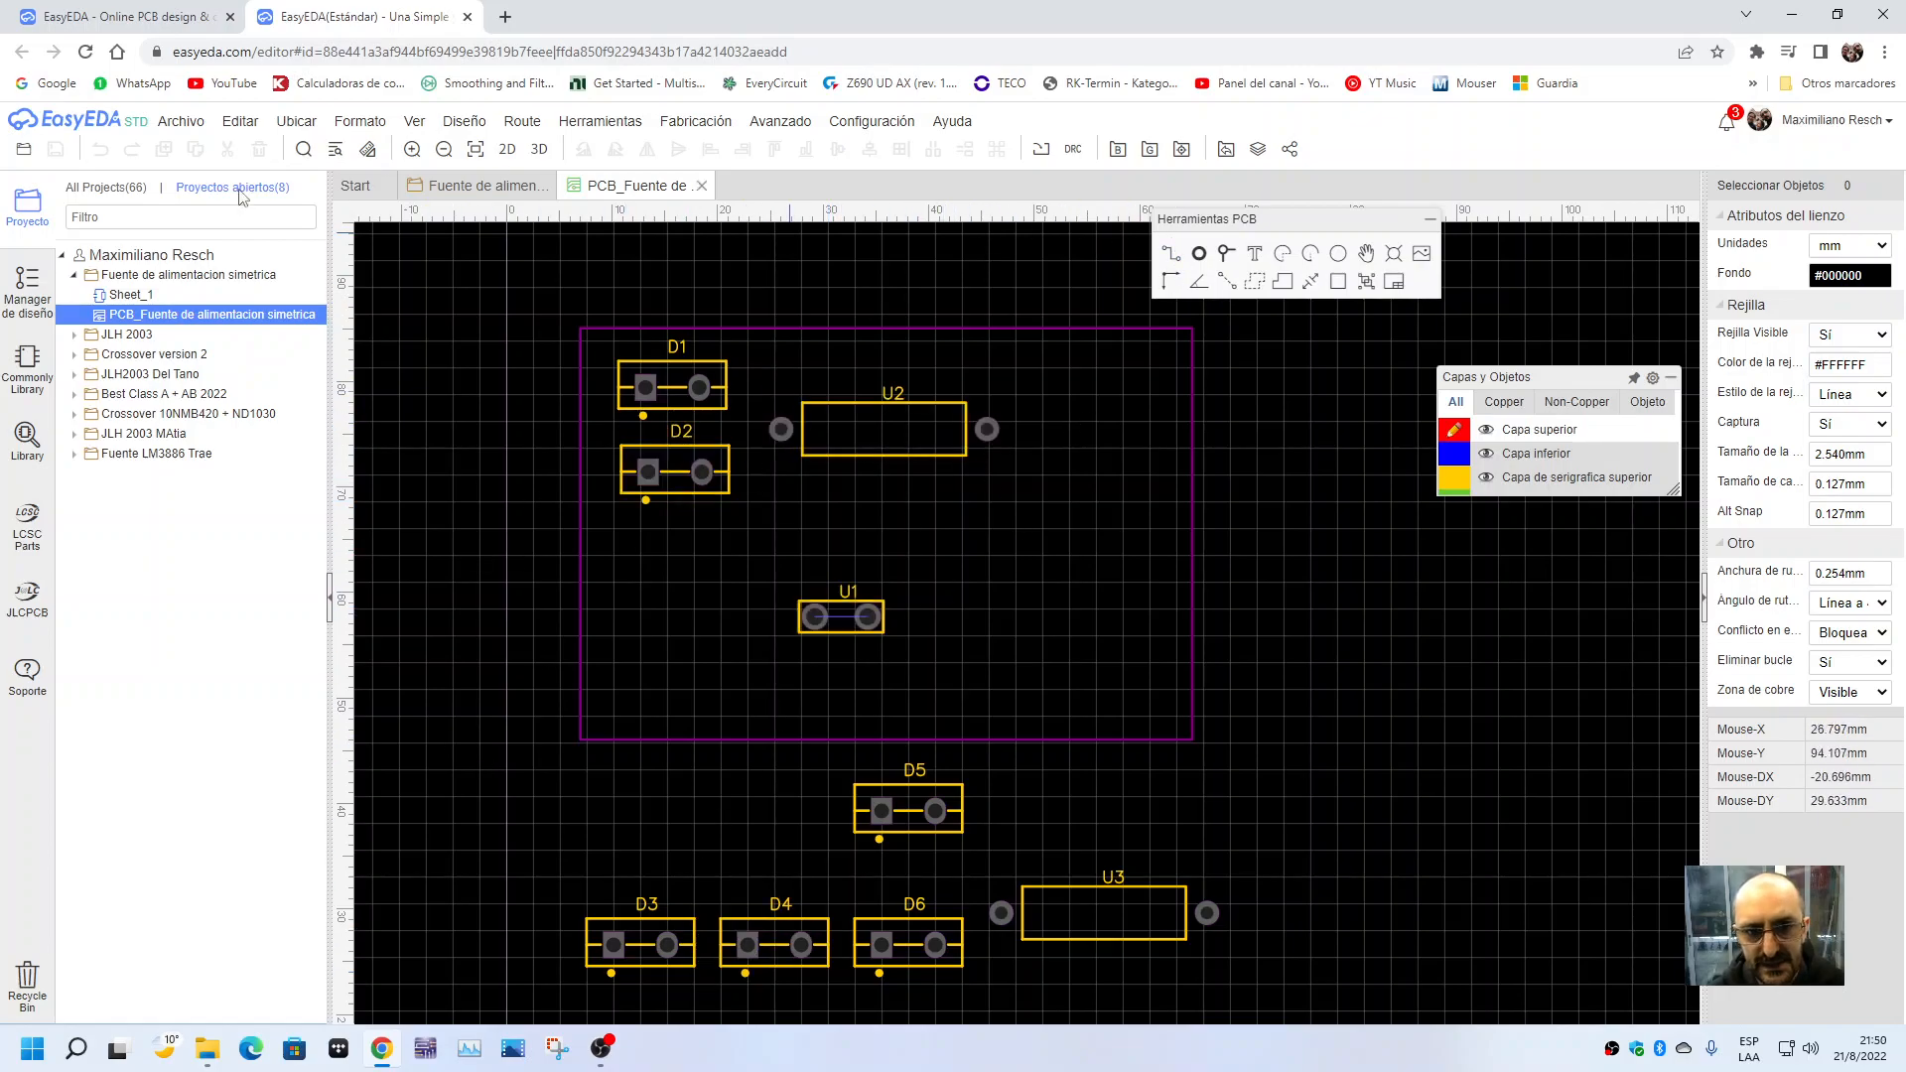
pyautogui.click(702, 186)
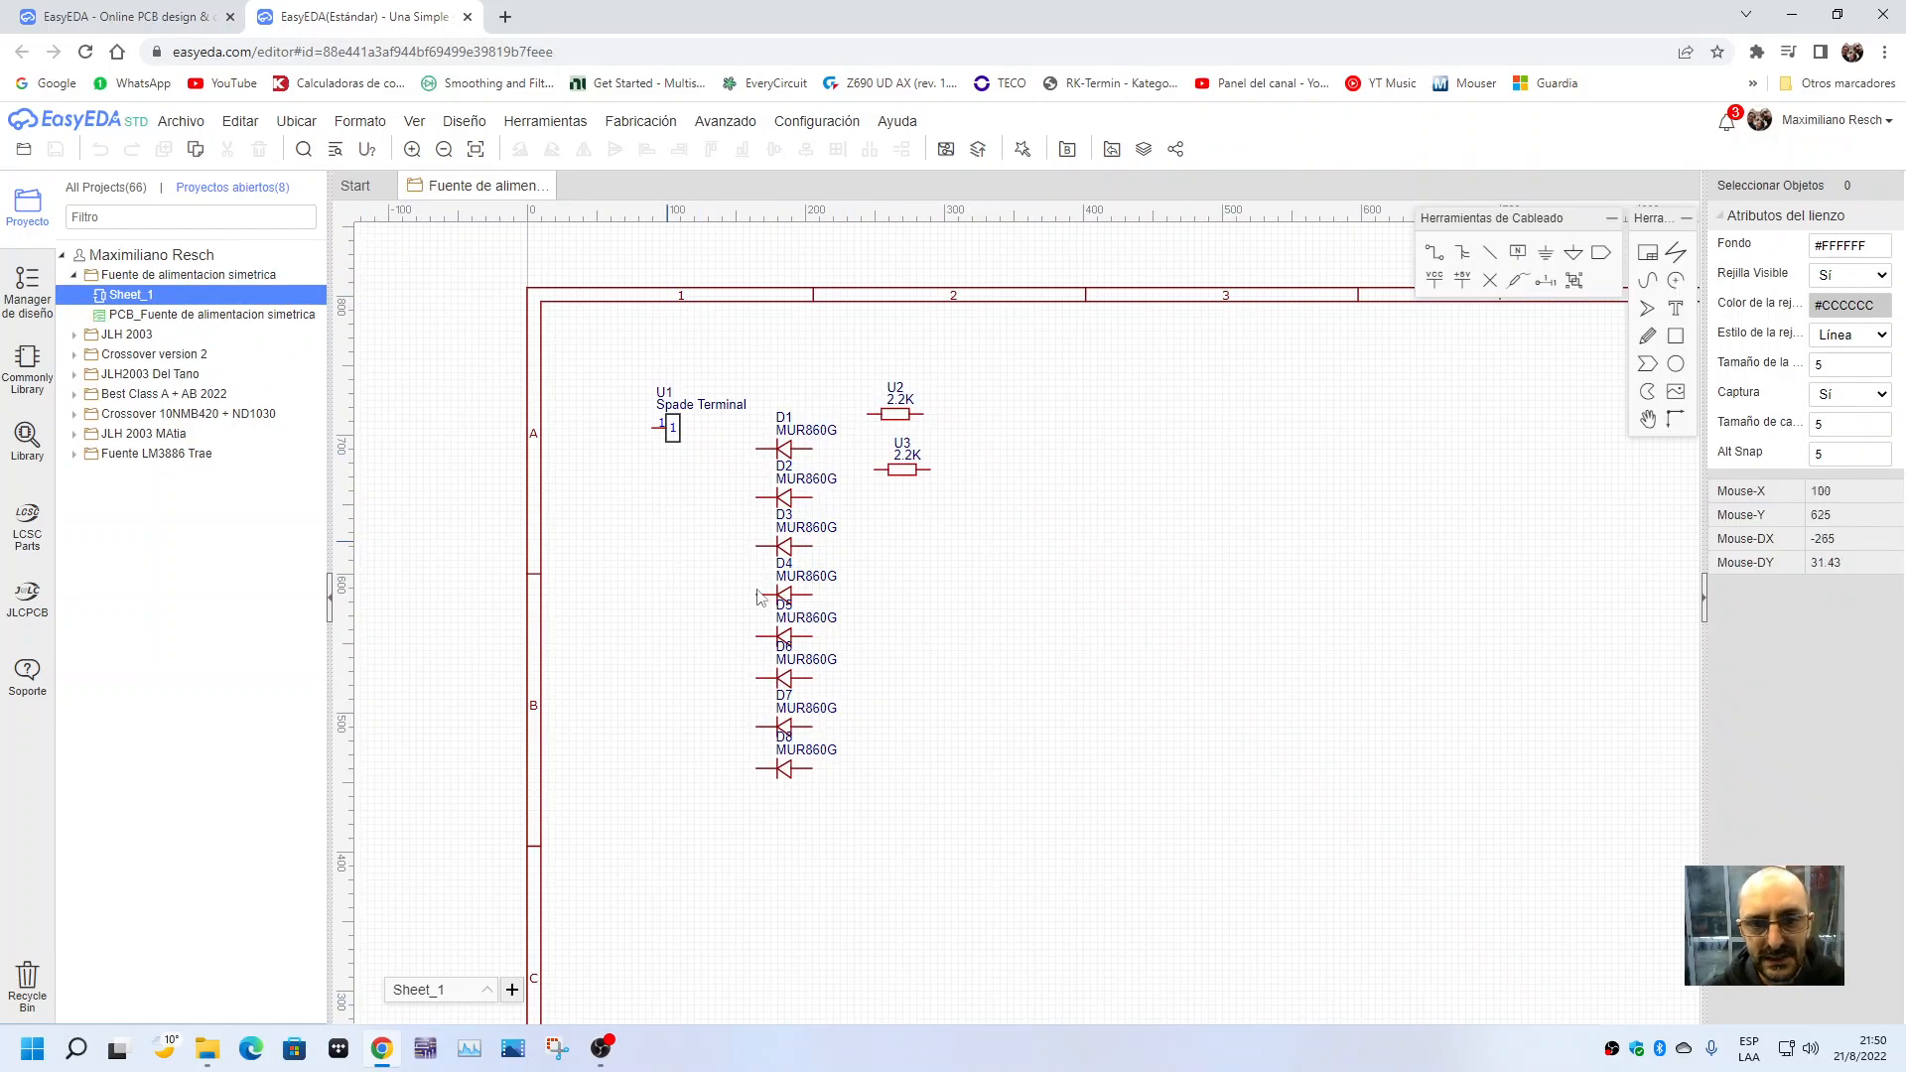